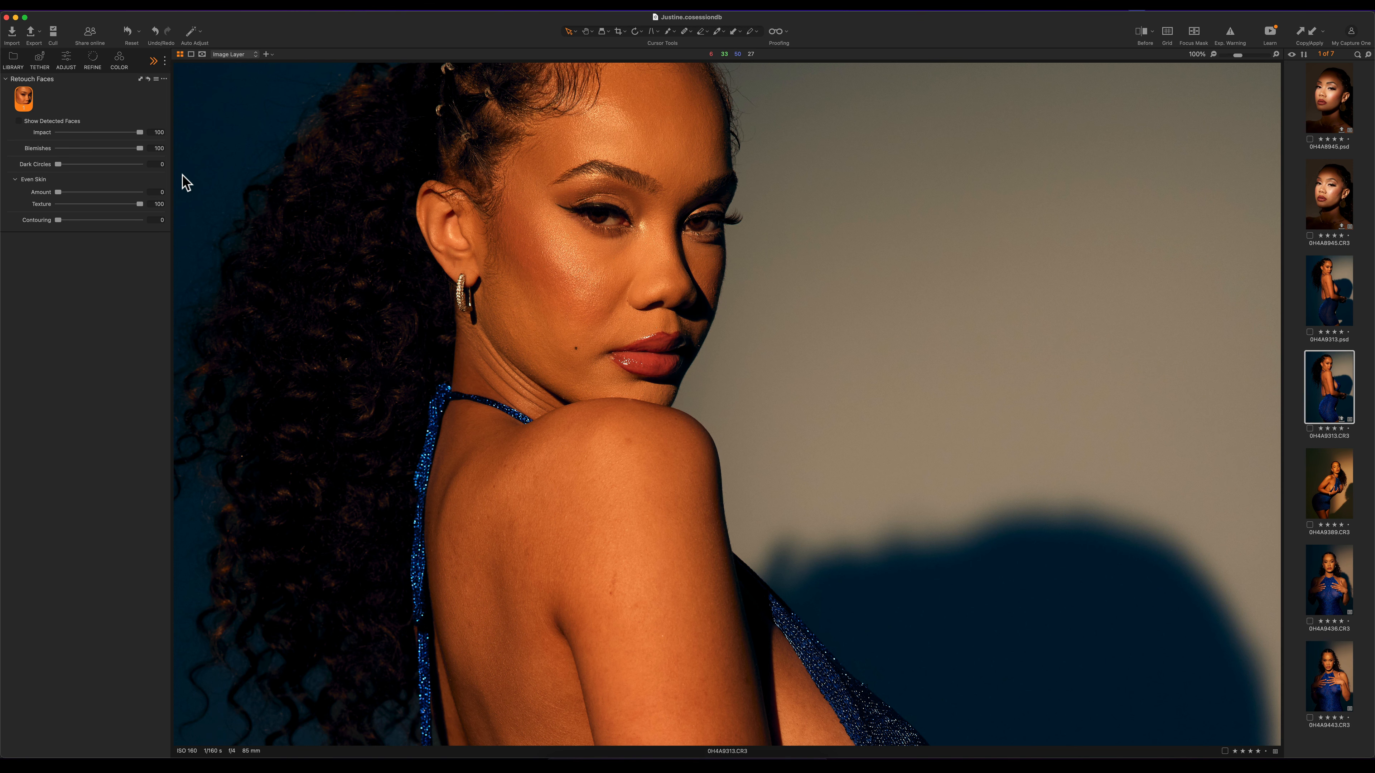
Step: Try the face retouch with Blemishes lowered, and restore the Blemishes amount to 100
scroll(508, 375, "down", 3)
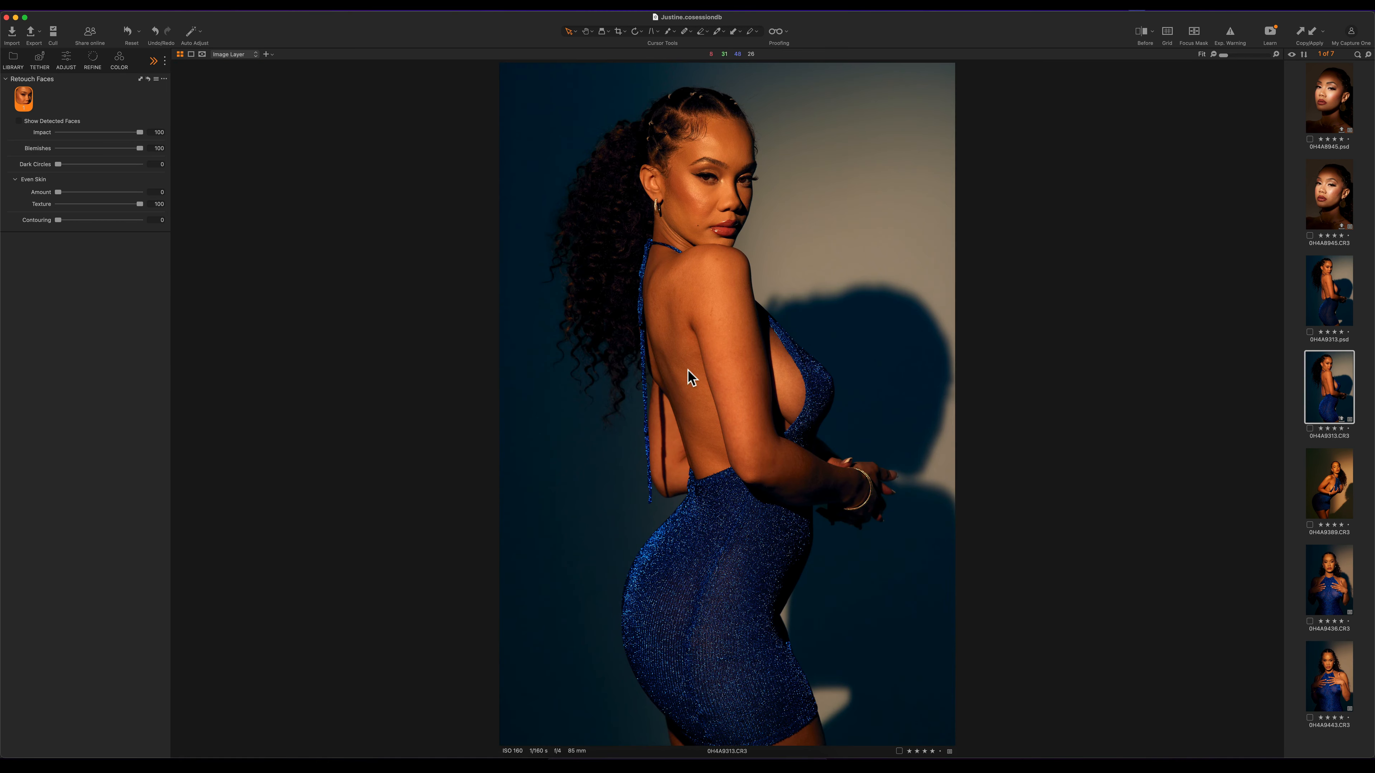
scroll(691, 379, "up", 2)
scroll(704, 385, "down", 3)
scroll(752, 144, "up", 2)
scroll(751, 146, "up", 1)
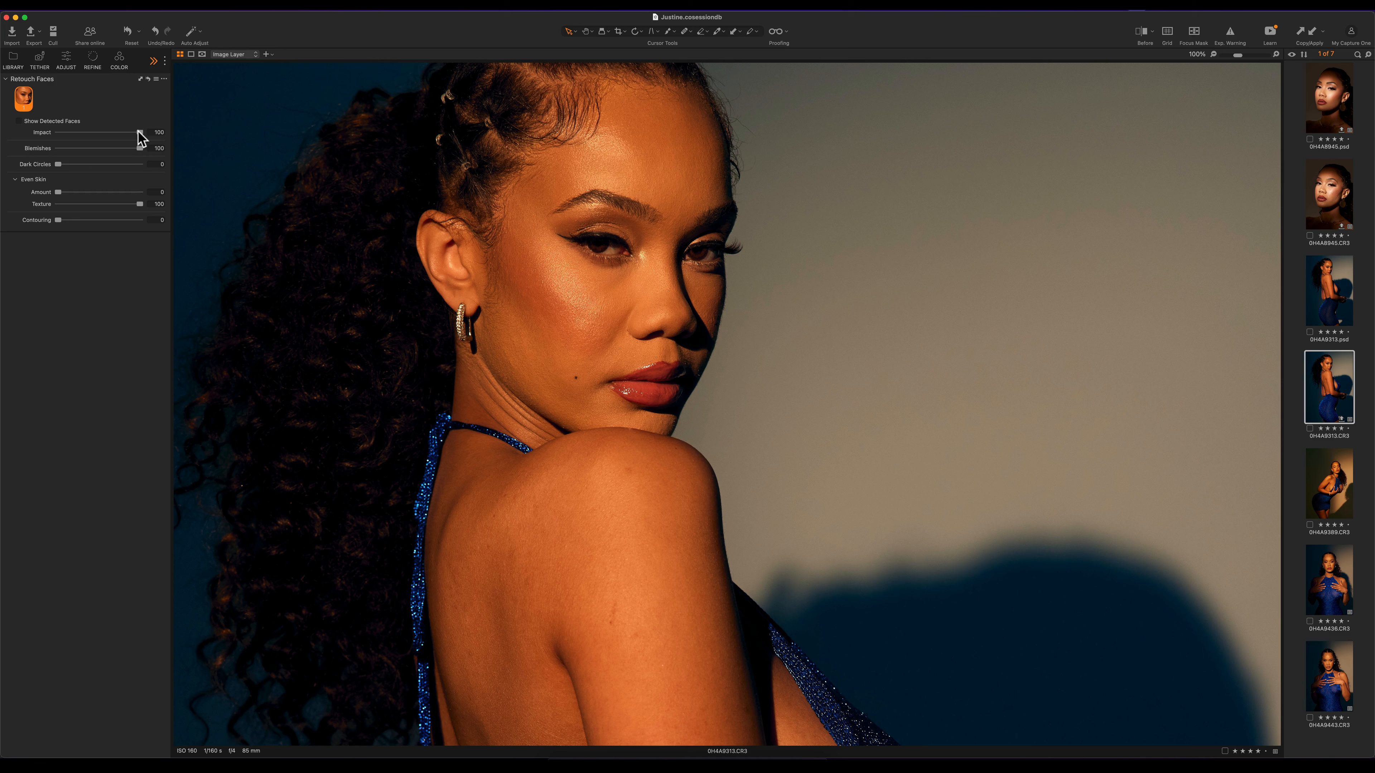
left_click_drag(138, 147, 41, 158)
left_click_drag(125, 148, 166, 153)
Step: Try a high Even Skin Amount on the face and reset it to 0
scroll(710, 315, "up", 3)
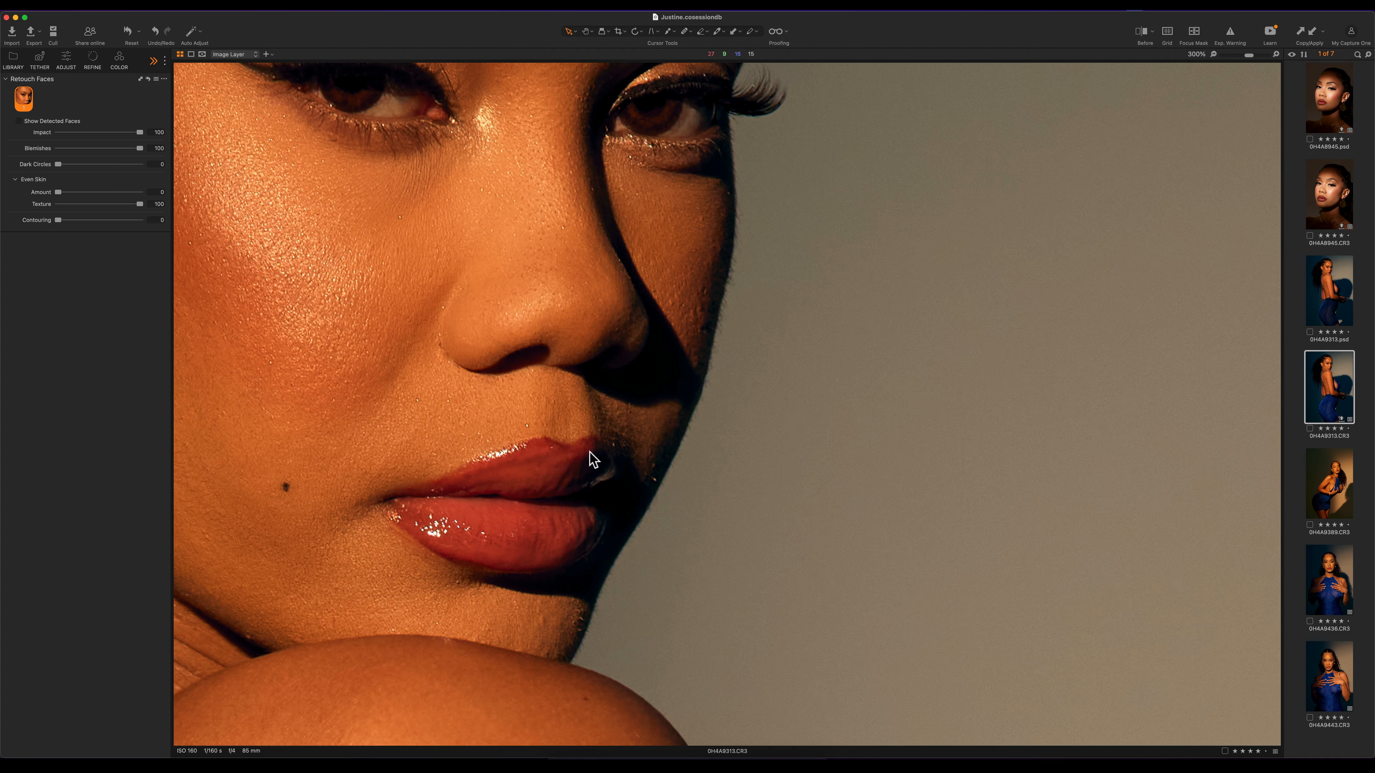
scroll(446, 453, "down", 1)
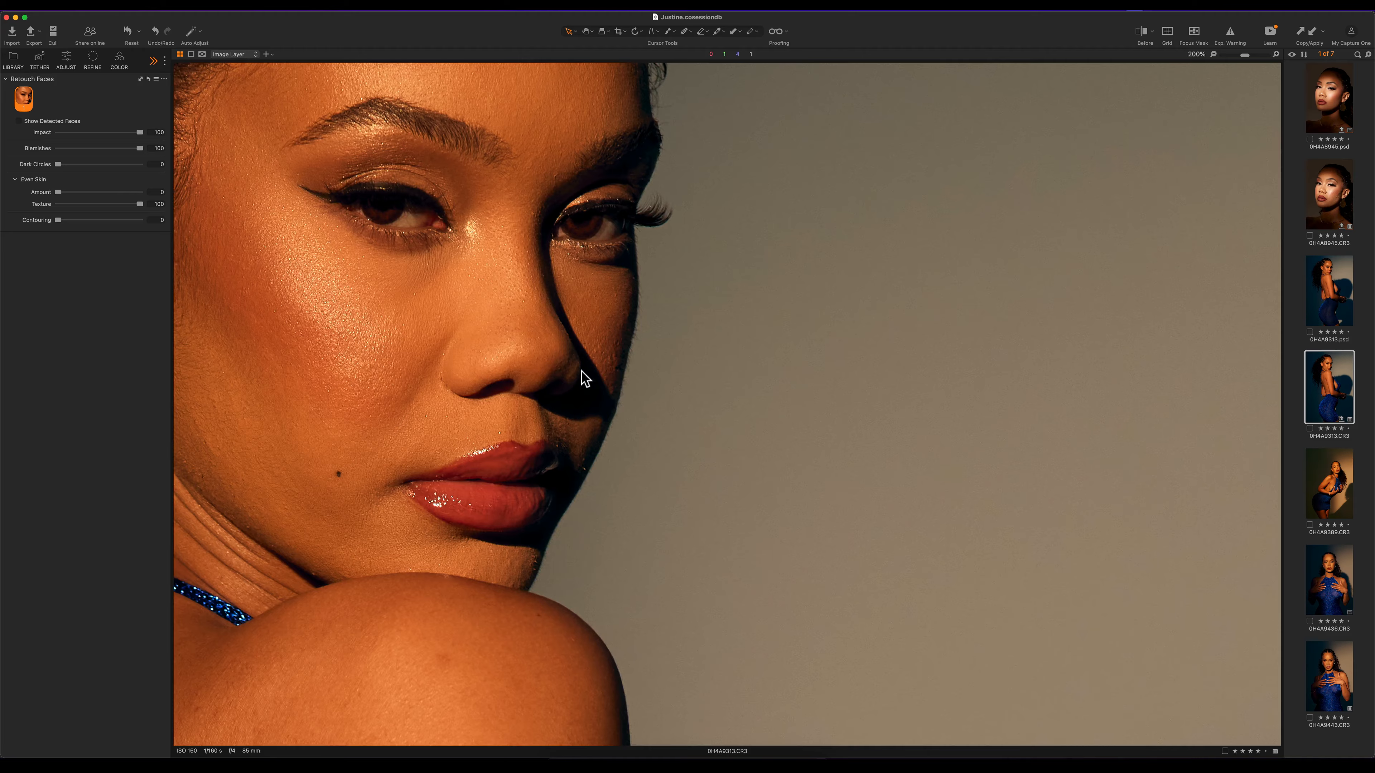
scroll(581, 371, "down", 3)
scroll(615, 312, "up", 3)
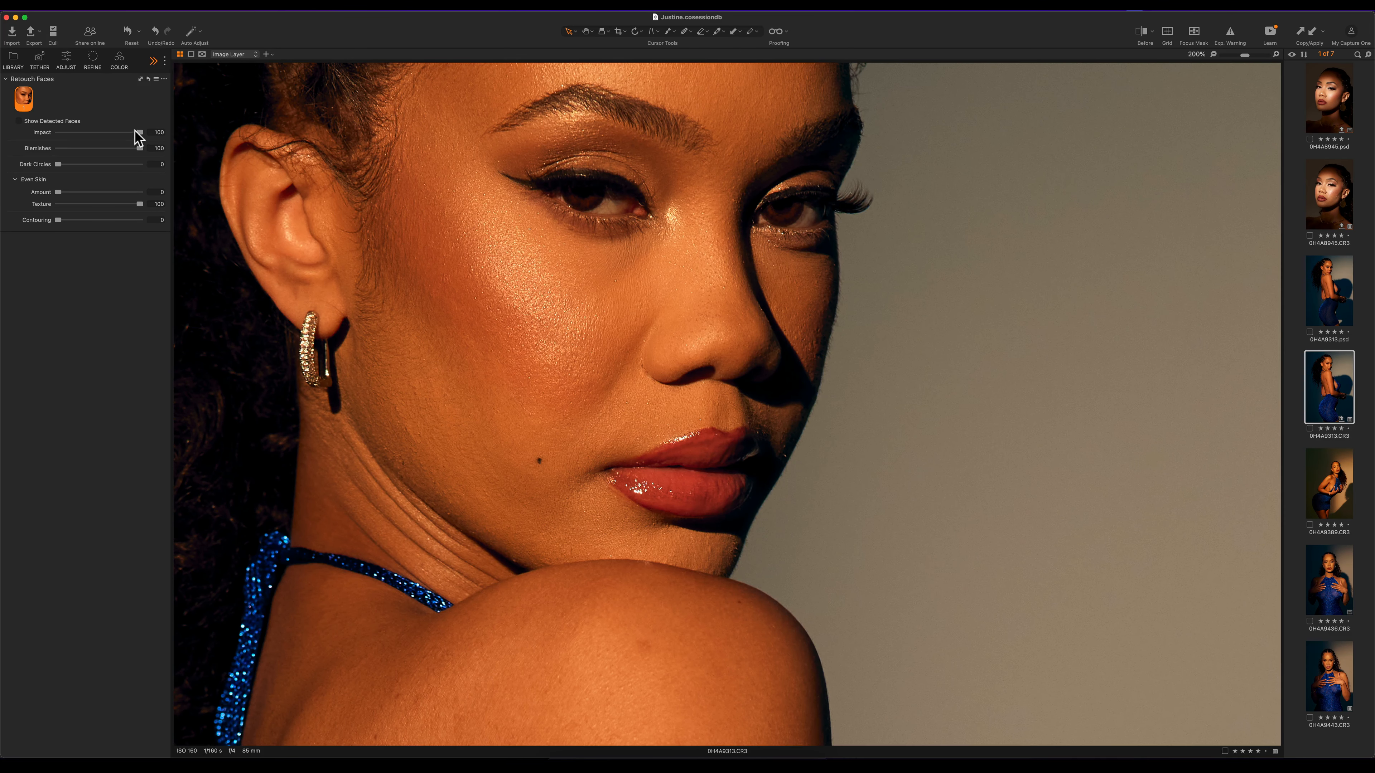
mouse_move(135, 130)
left_mouse_down()
mouse_move(54, 130)
mouse_move(190, 142)
left_mouse_up()
left_click_drag(57, 192, 159, 187)
left_click_drag(139, 191, 22, 203)
Step: Try the face Contouring at 100 and reset it to 0
scroll(474, 283, "down", 3)
scroll(709, 298, "up", 1)
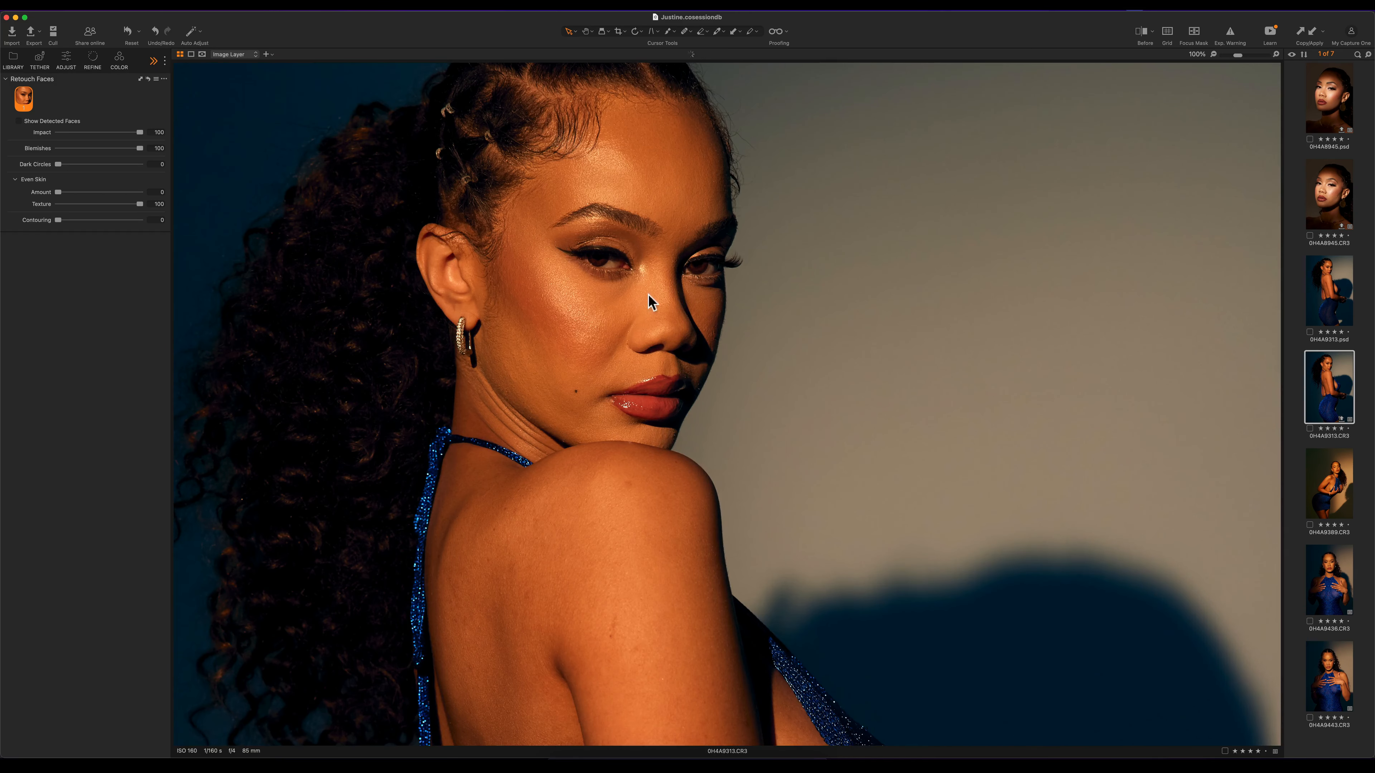
left_click_drag(58, 220, 184, 242)
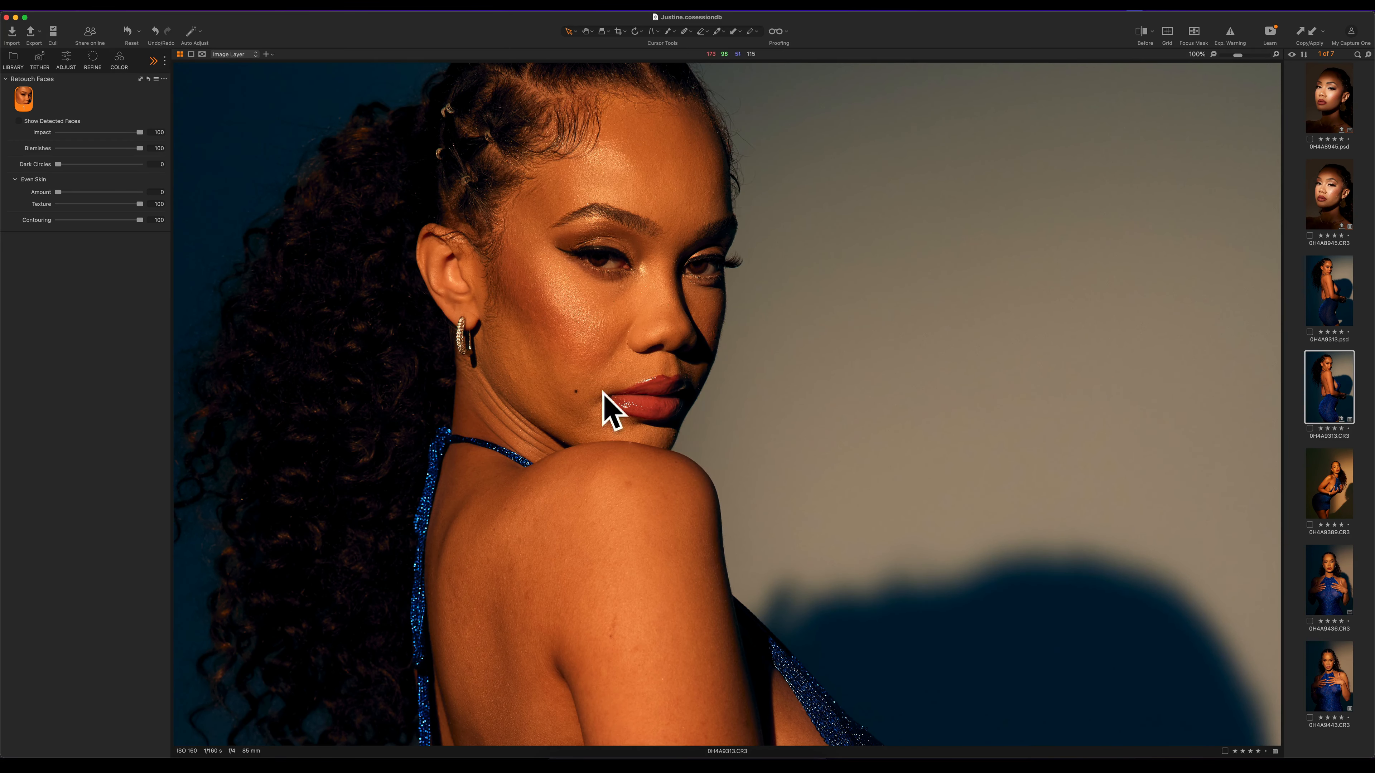
left_click_drag(132, 221, 40, 224)
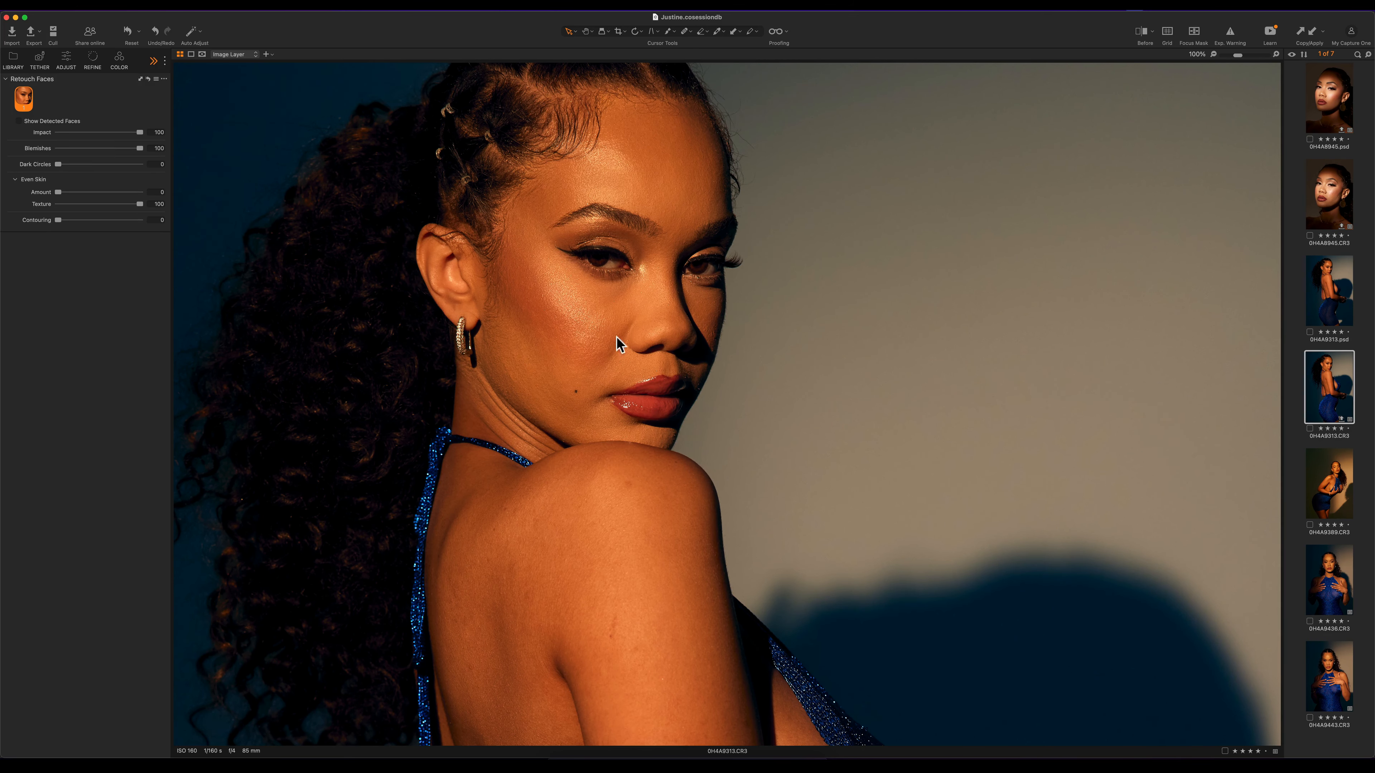
Step: Switch to Photoshop and delete all groups and adjustment layers above Layer 0
scroll(607, 394, "down", 2)
scroll(706, 218, "down", 1)
scroll(705, 212, "up", 2)
scroll(705, 212, "down", 2)
mouse_move(795, 755)
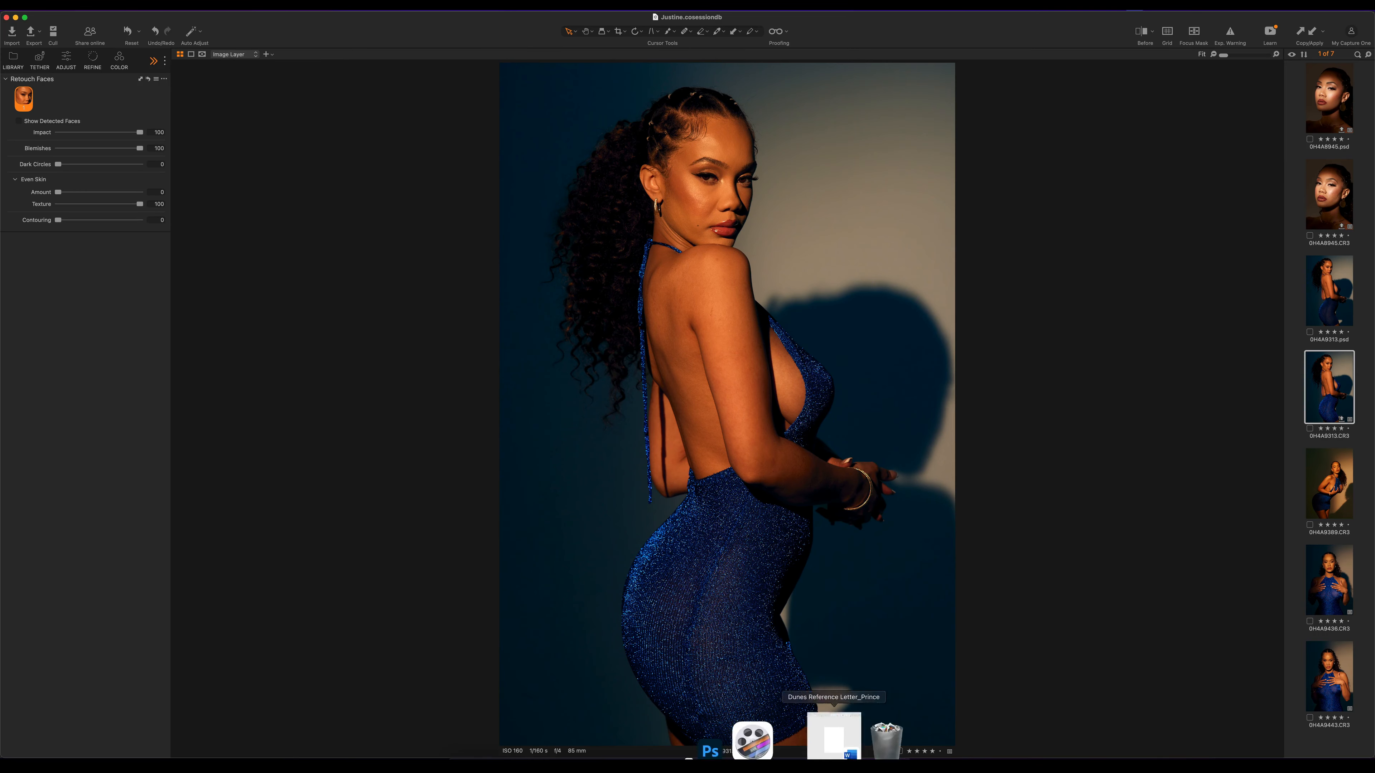
left_click(798, 741)
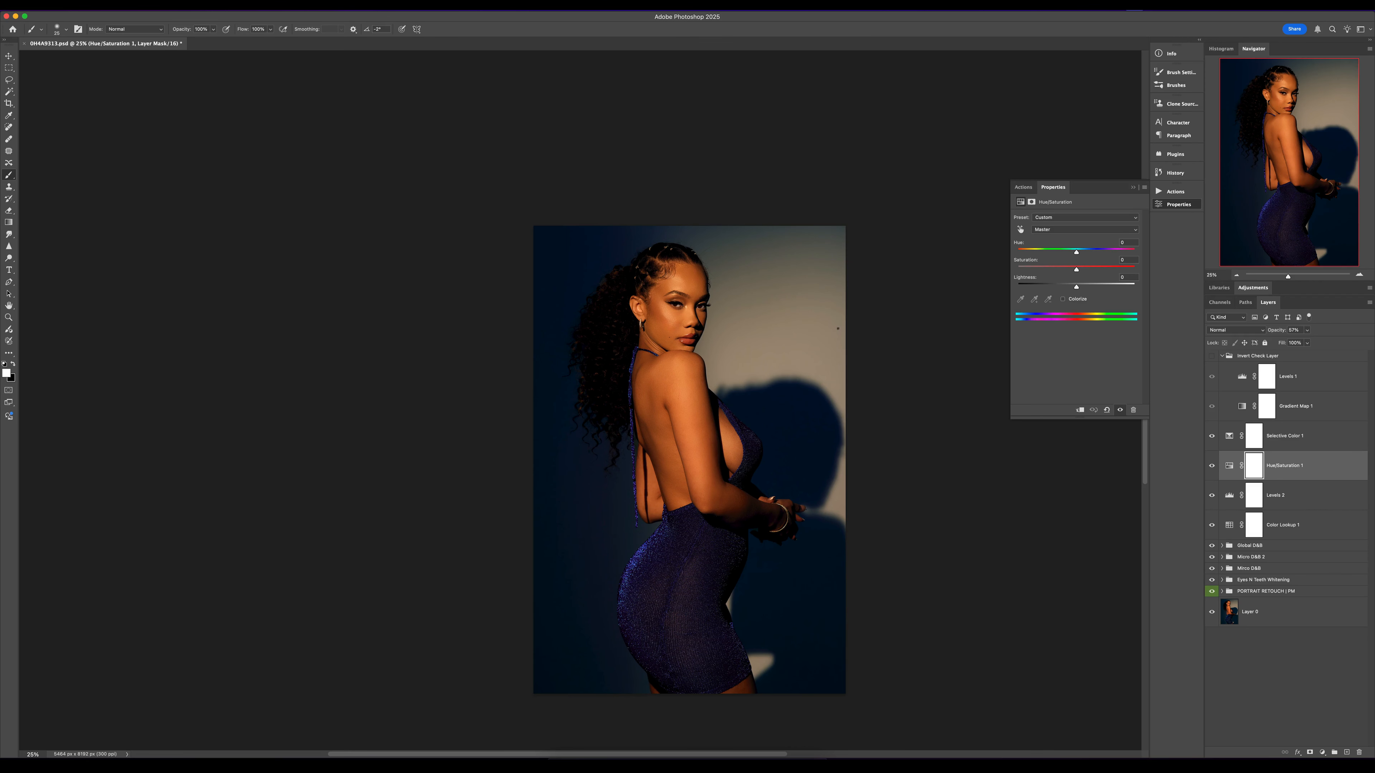
left_click(1280, 596)
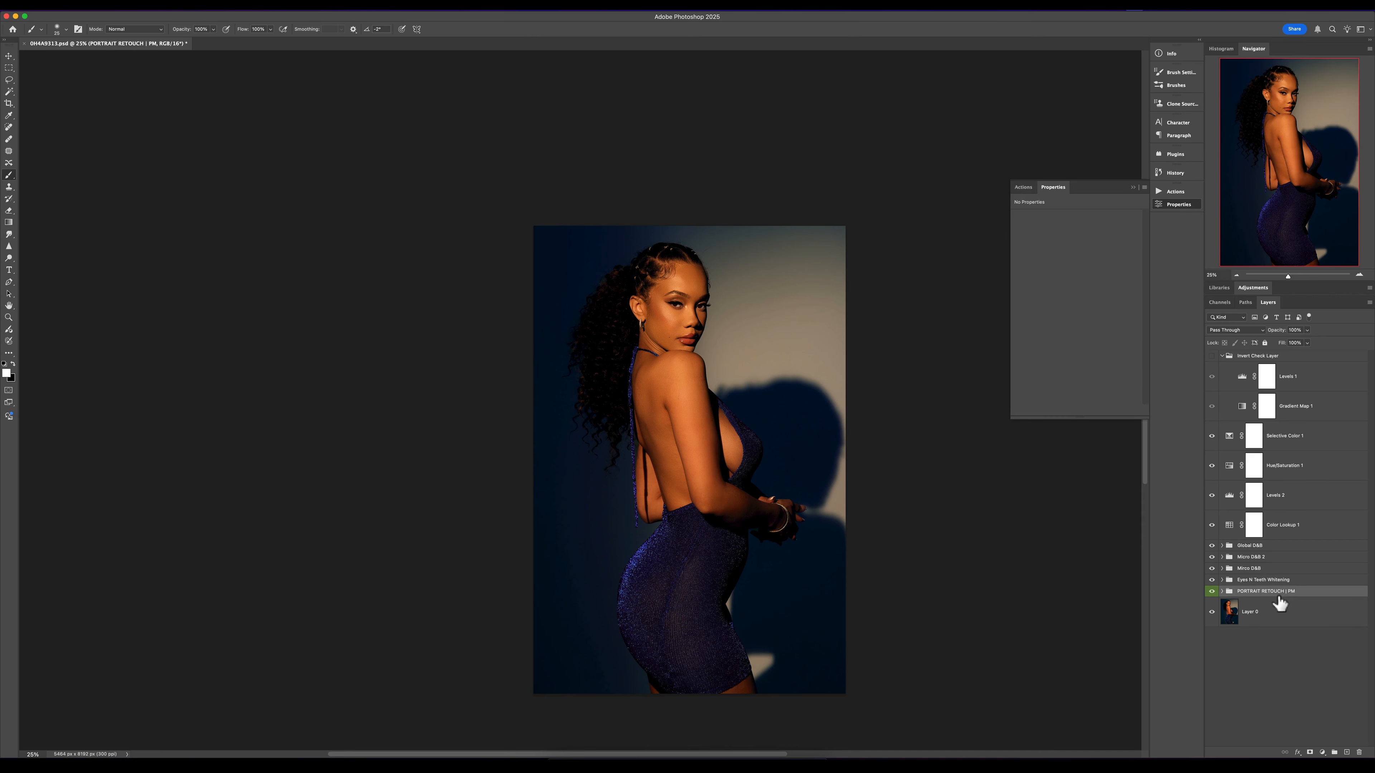
left_click(1269, 371, "shift")
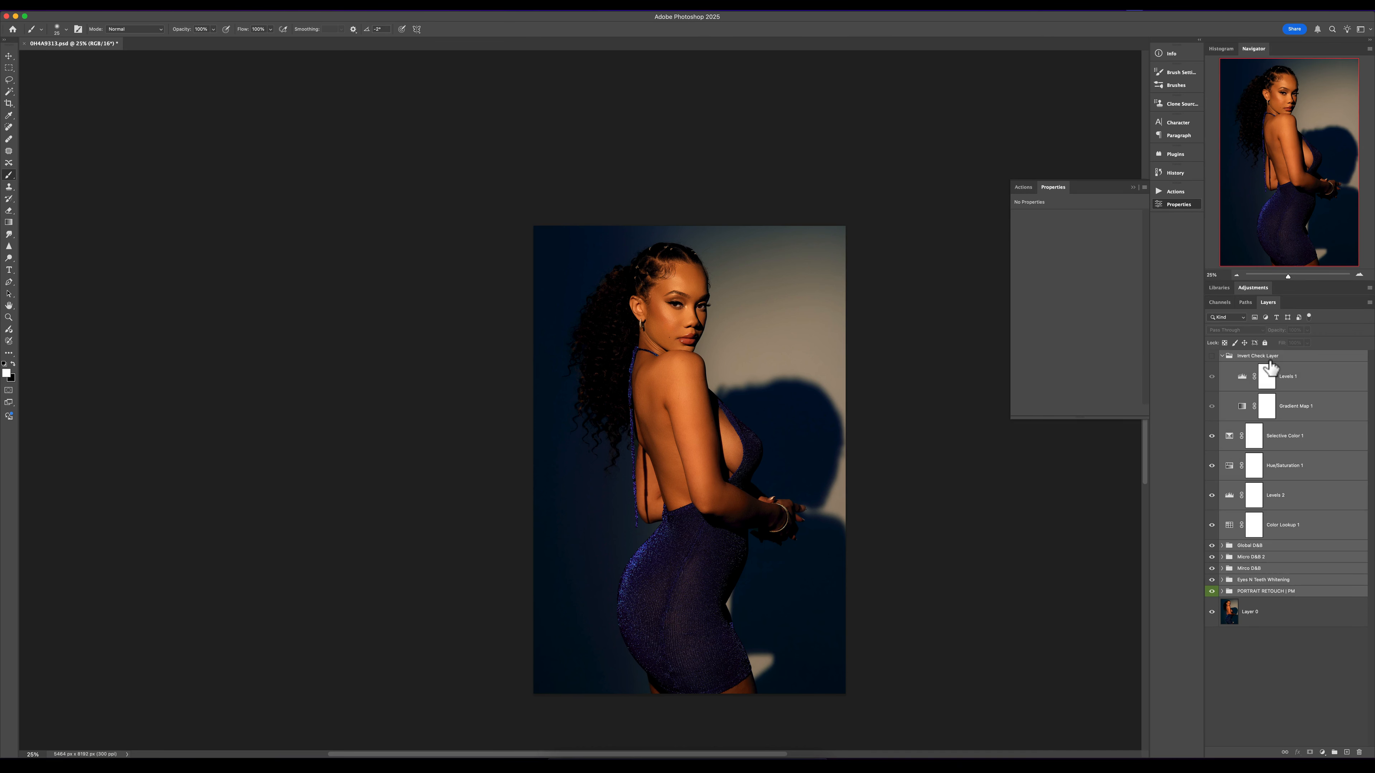
key("BackSpace")
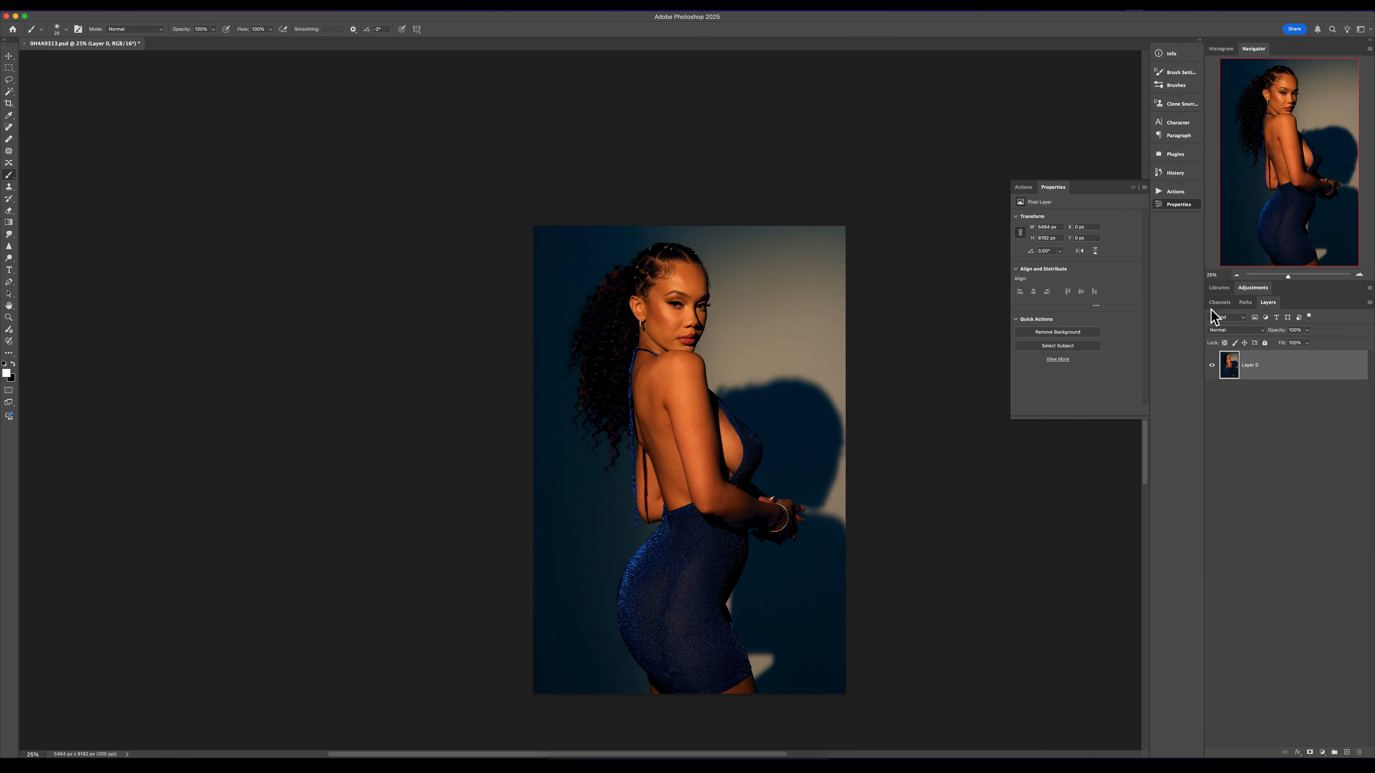
Step: Run the PORTRAIT RETOUCH | PM action on Layer 0
left_click(1175, 192)
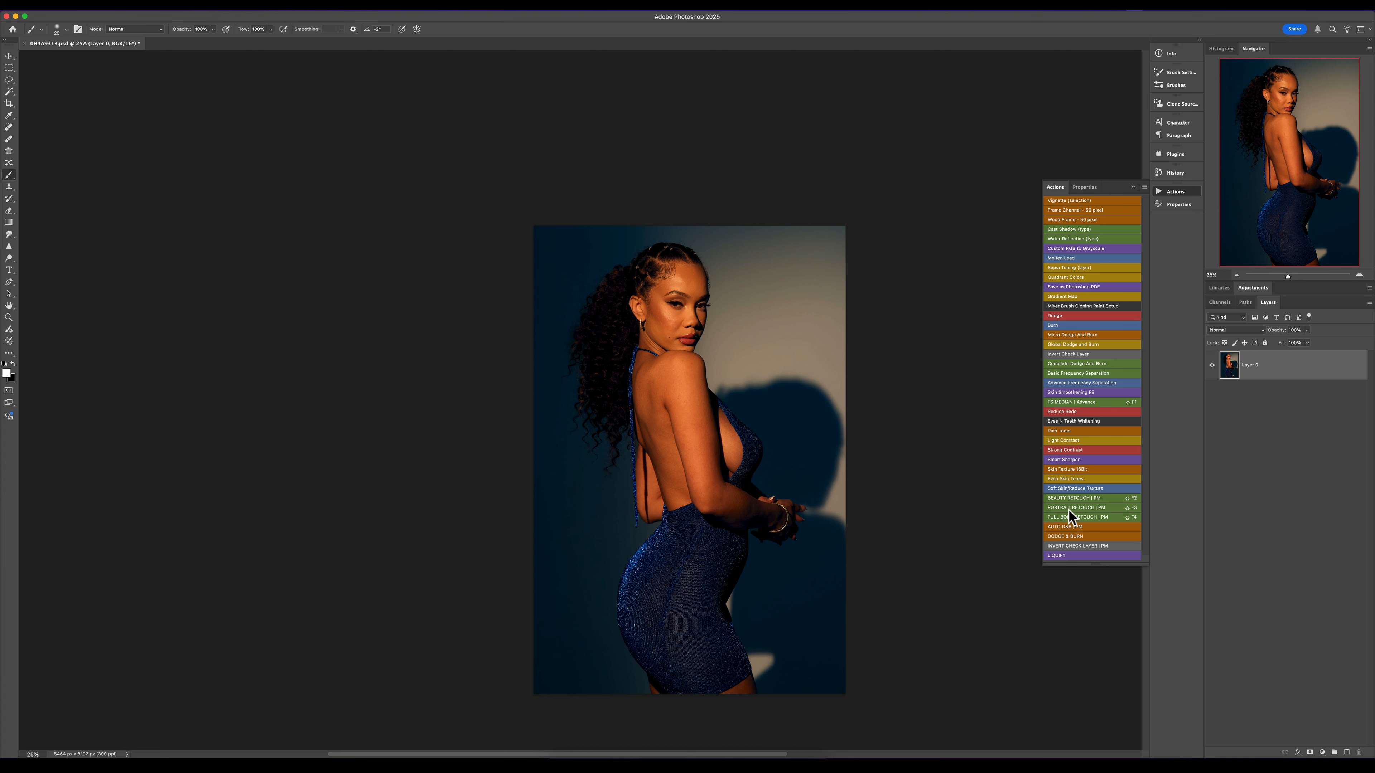
scroll(672, 285, "up", 1)
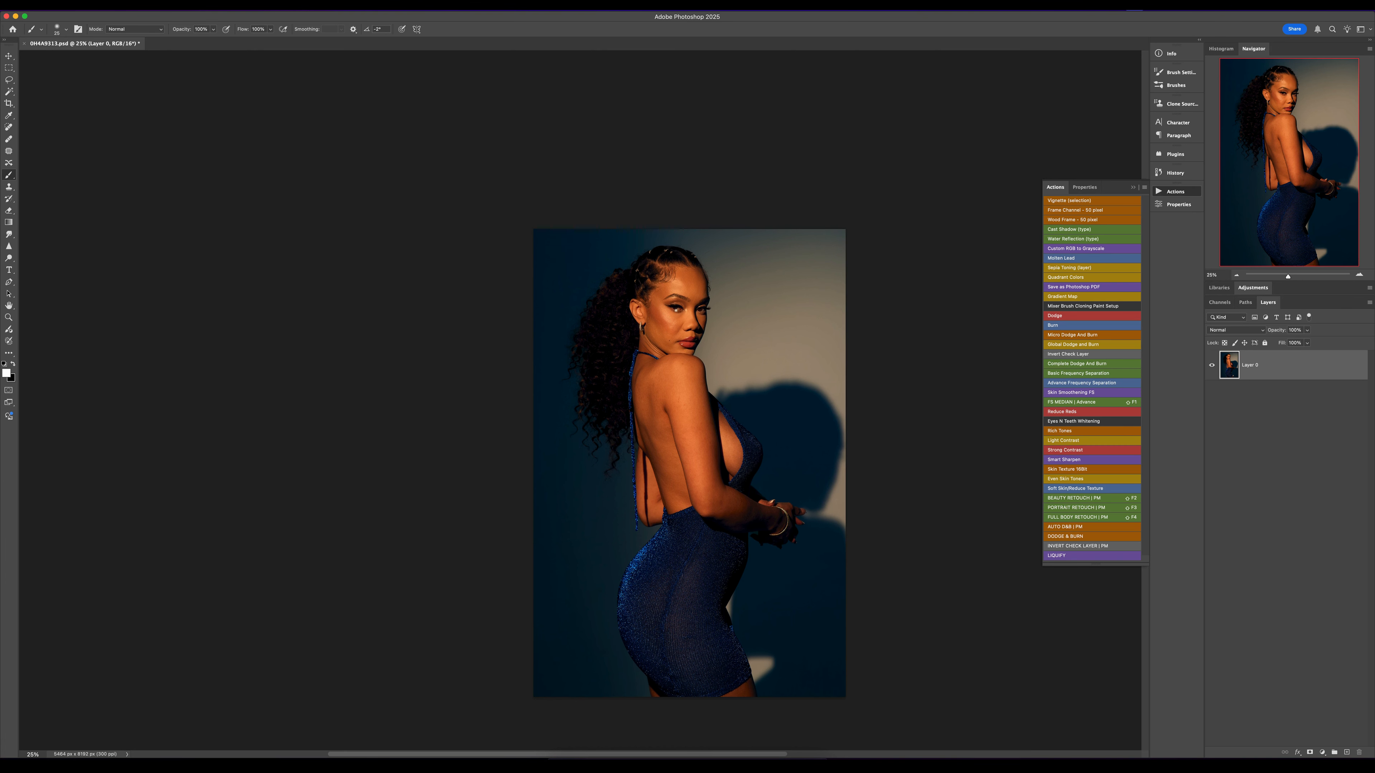
key("super+equal")
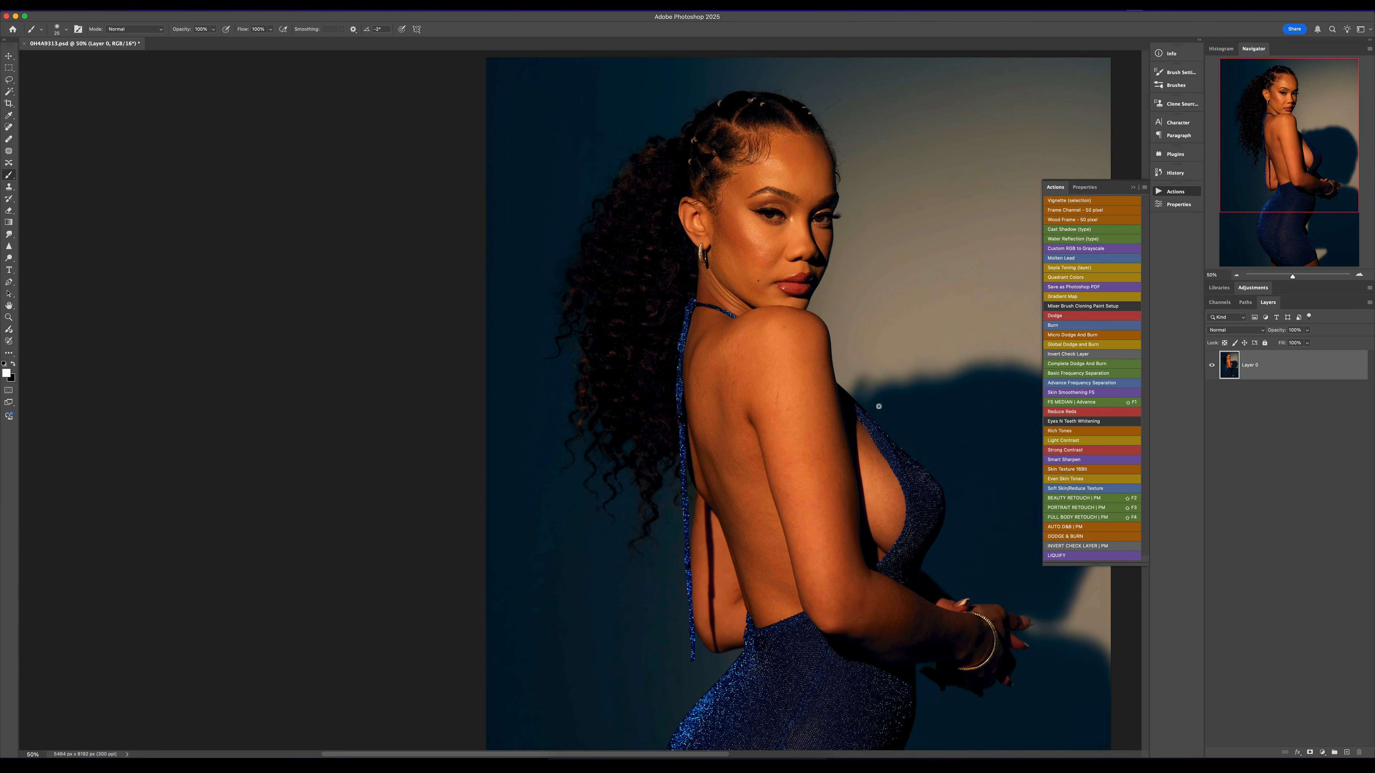
left_click_drag(874, 402, 665, 380)
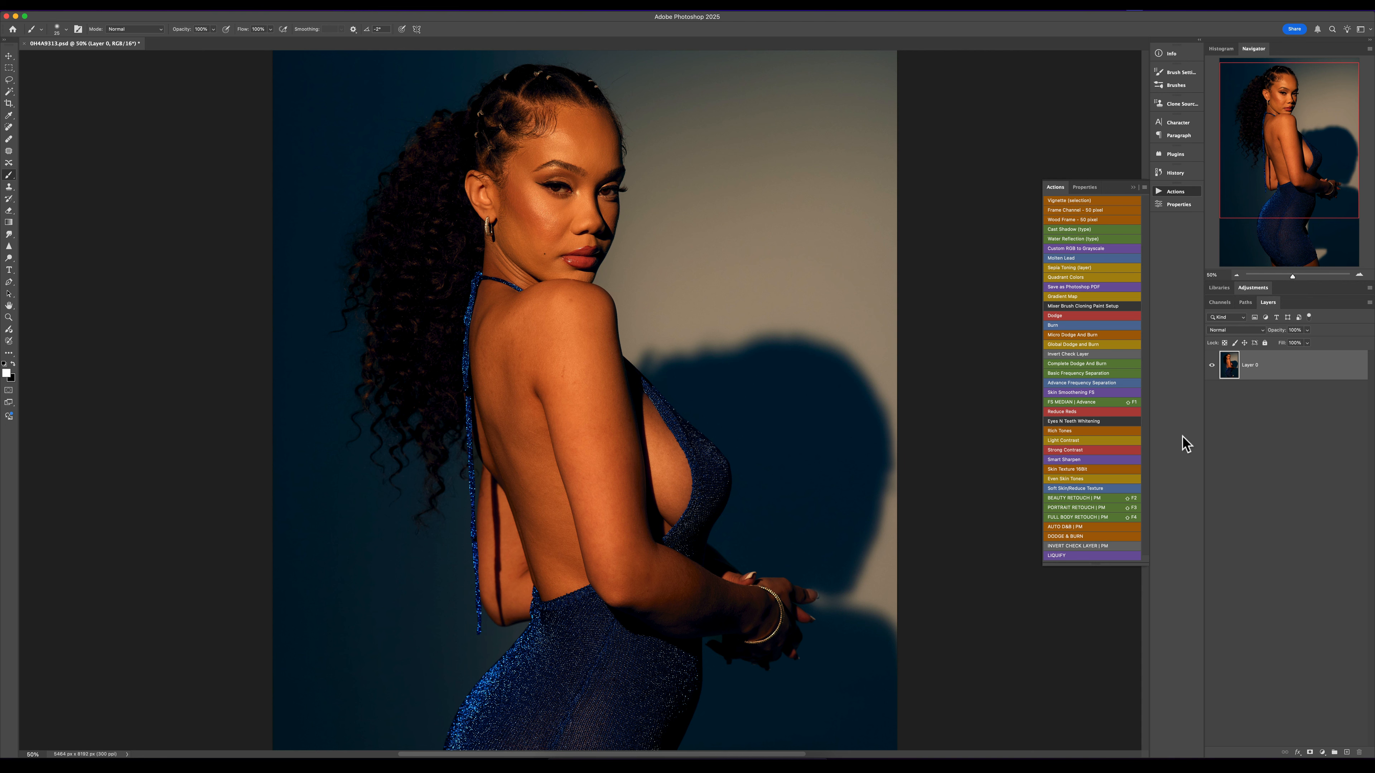
left_click(1089, 509)
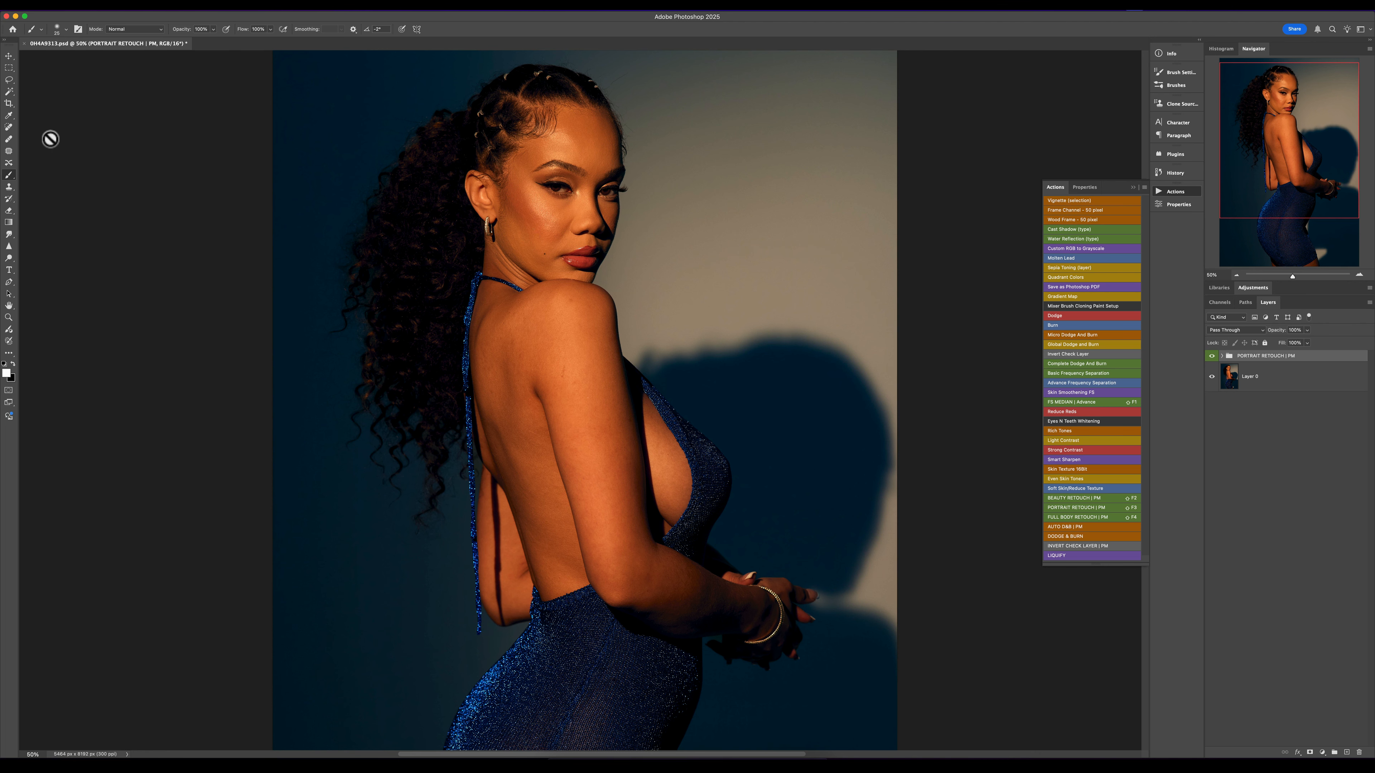
right_click(7, 177)
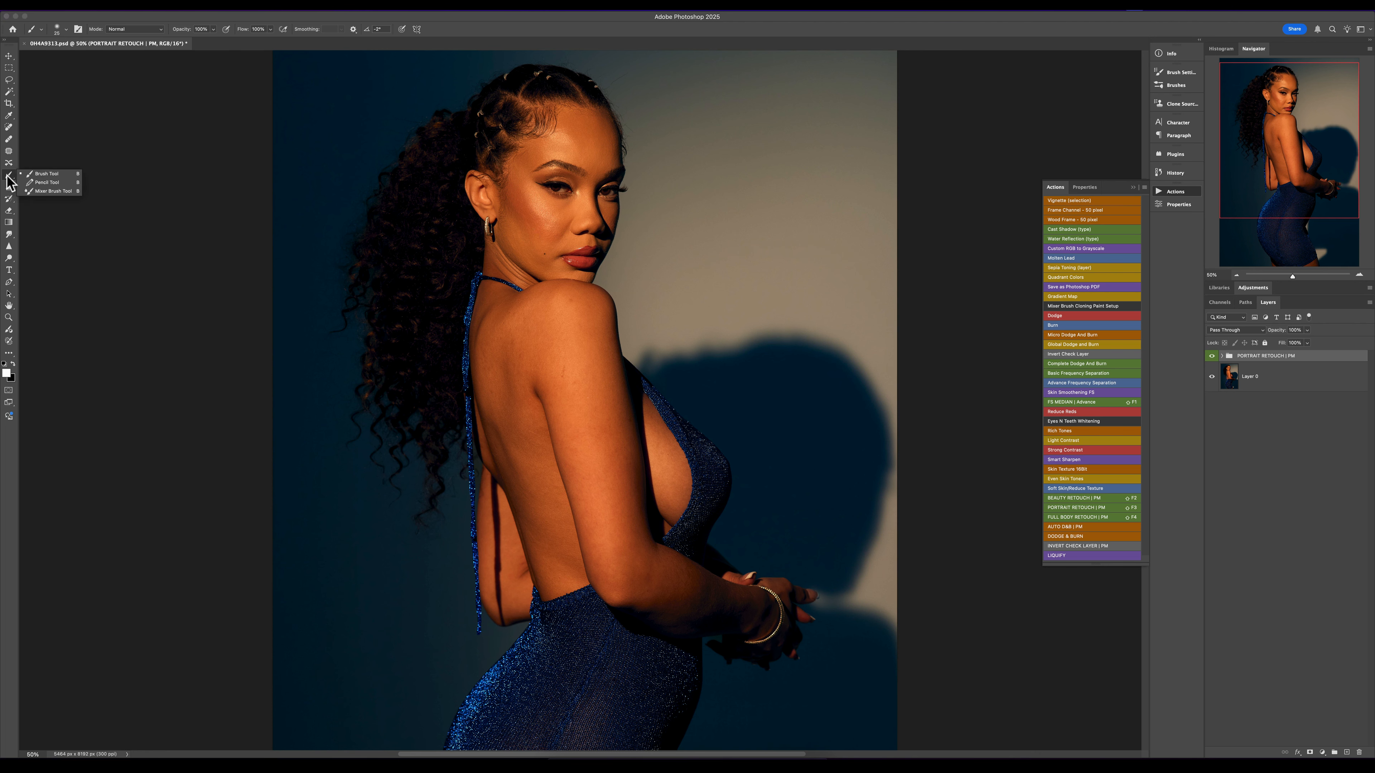
left_click(8, 178)
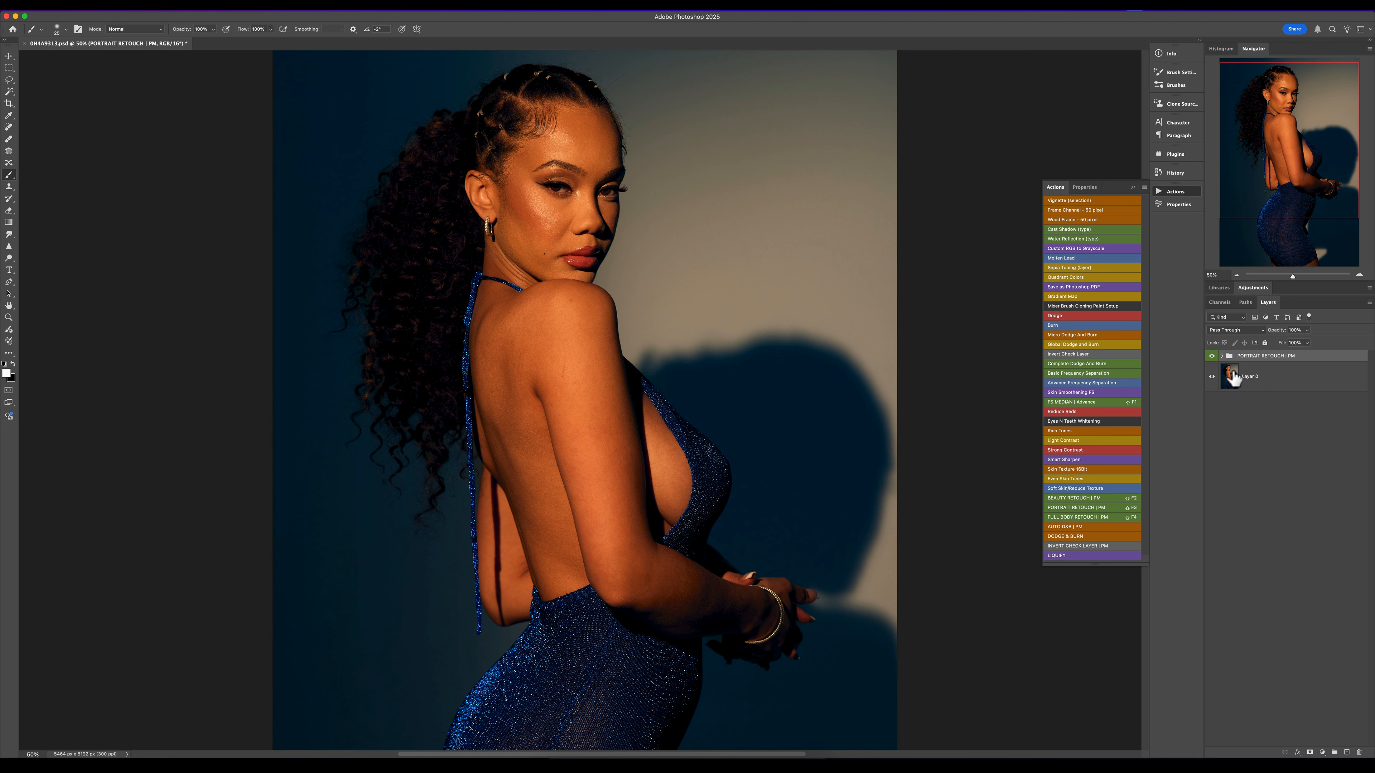
Step: Clean small skin texture flaws on the face with a small Clone Stamp brush on the HIGH | TEXTURE + WORK layer
left_click(1221, 356)
left_click(1278, 379)
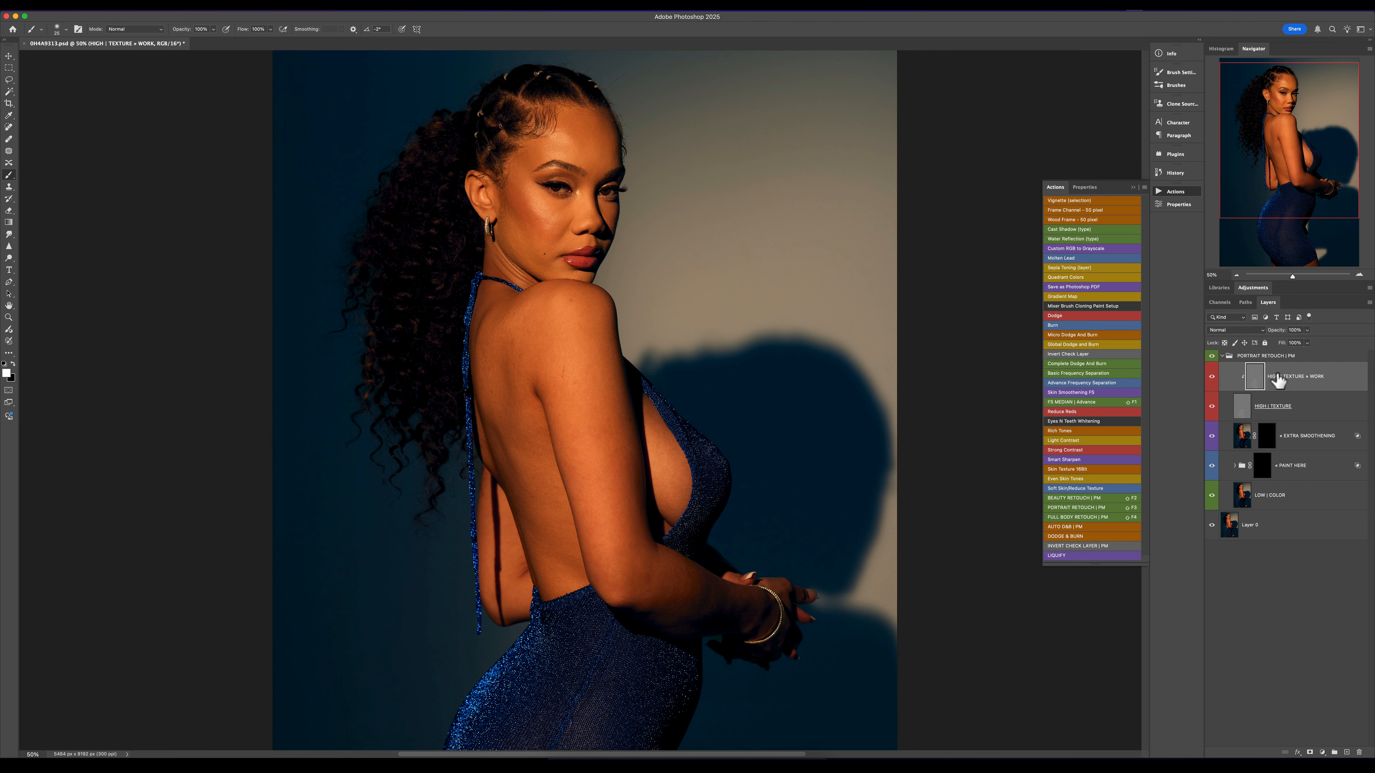
key("s")
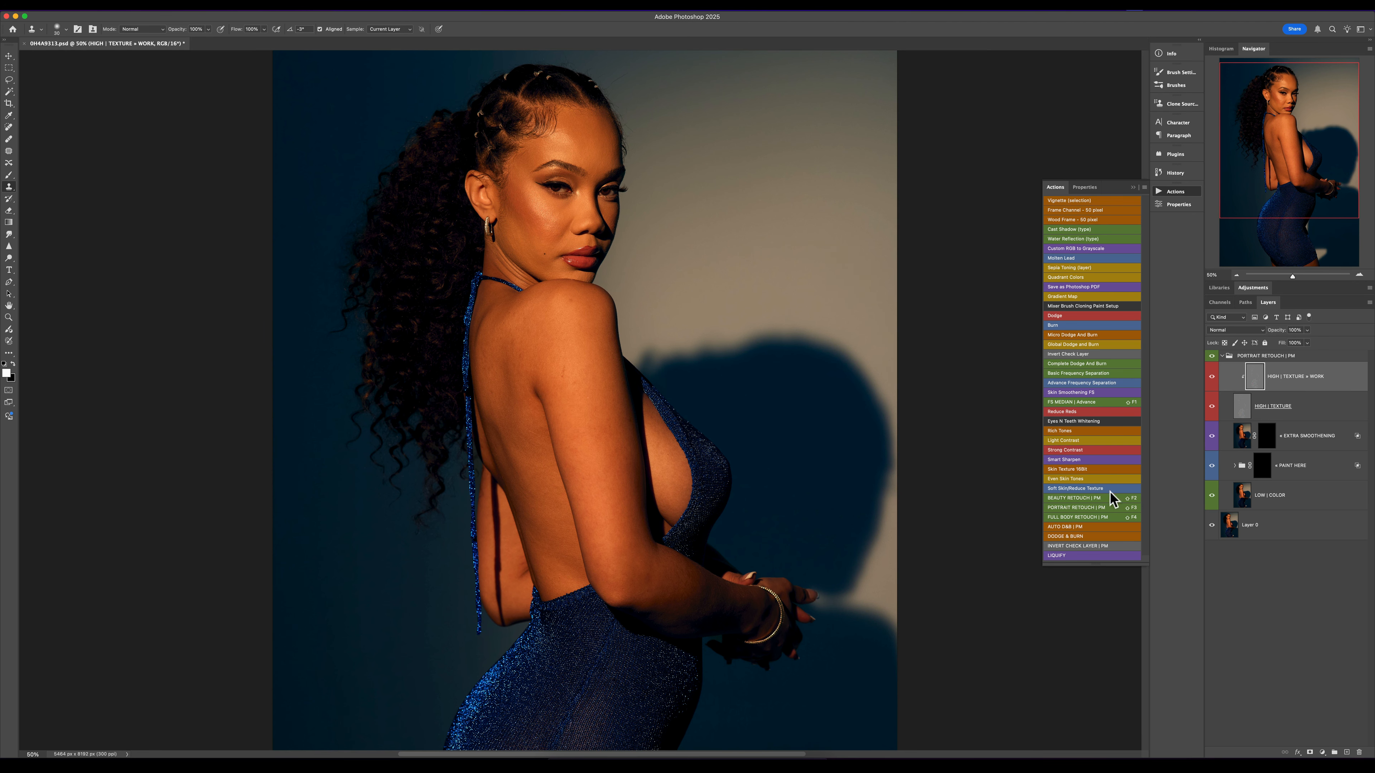
key("z")
left_click_drag(605, 215, 605, 217)
key("s")
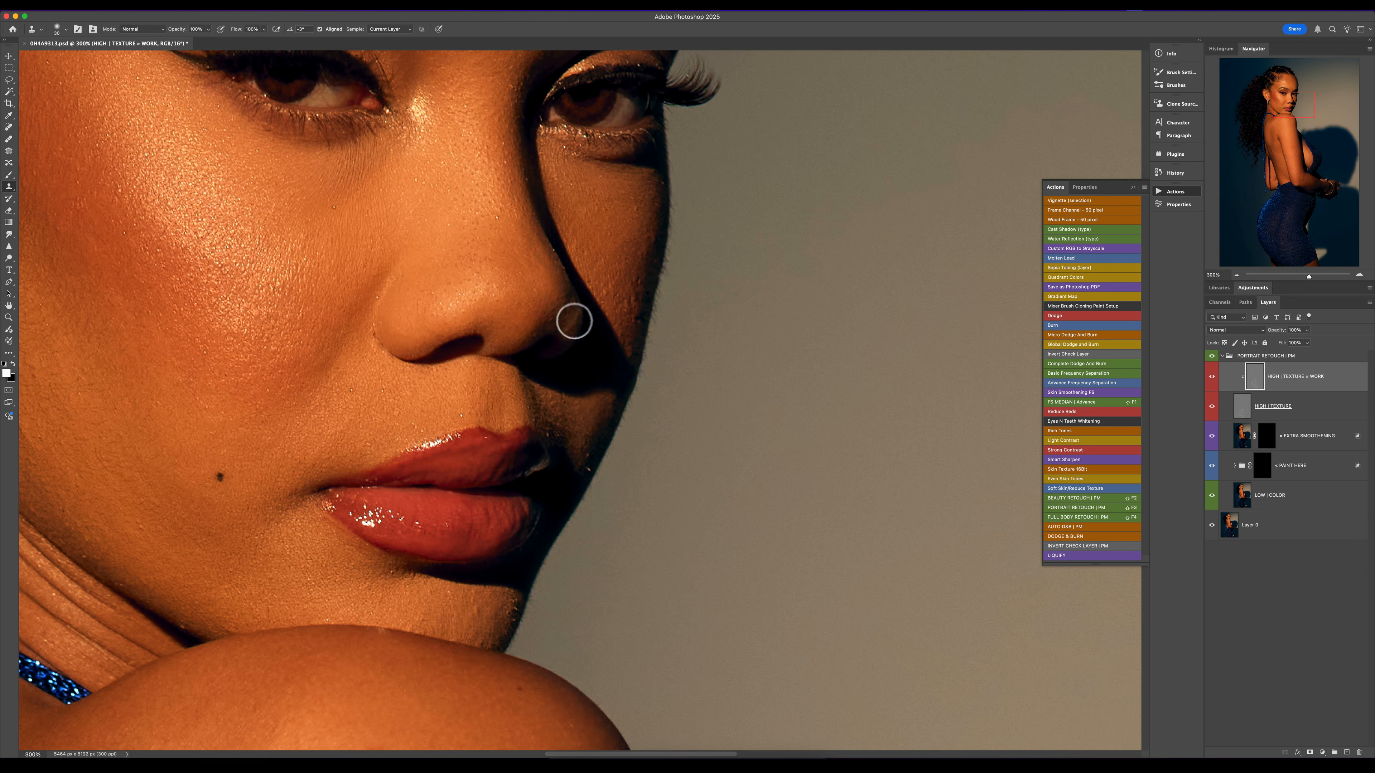
key("bracketleft")
key("bracketleft")
left_click(635, 330, "alt")
left_click_drag(632, 325, 637, 284)
left_click(626, 281, "alt")
left_click_drag(512, 622, 512, 598)
left_click_drag(83, 556, 87, 557)
left_click(106, 545, "alt")
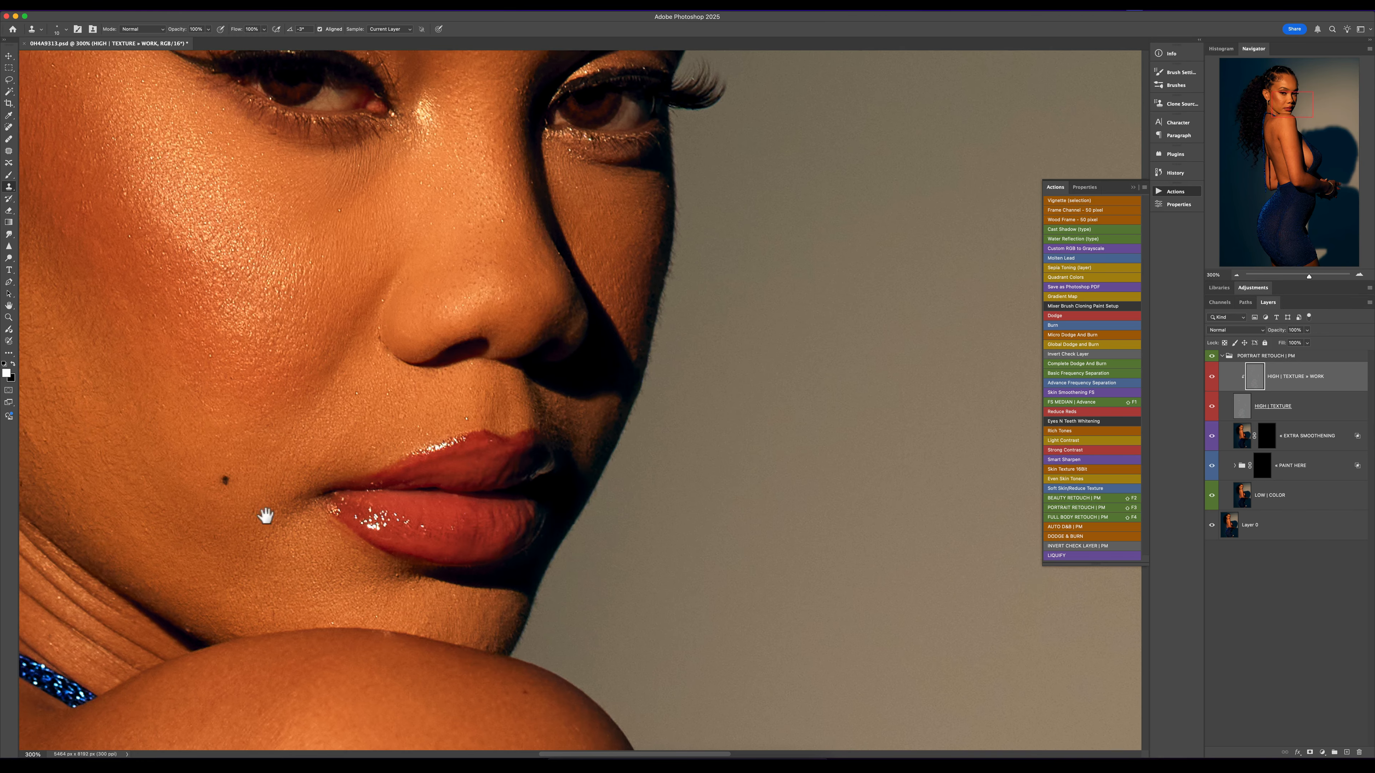
left_click_drag(225, 504, 409, 569)
left_click_drag(294, 452, 285, 569)
left_click_drag(297, 507, 309, 454)
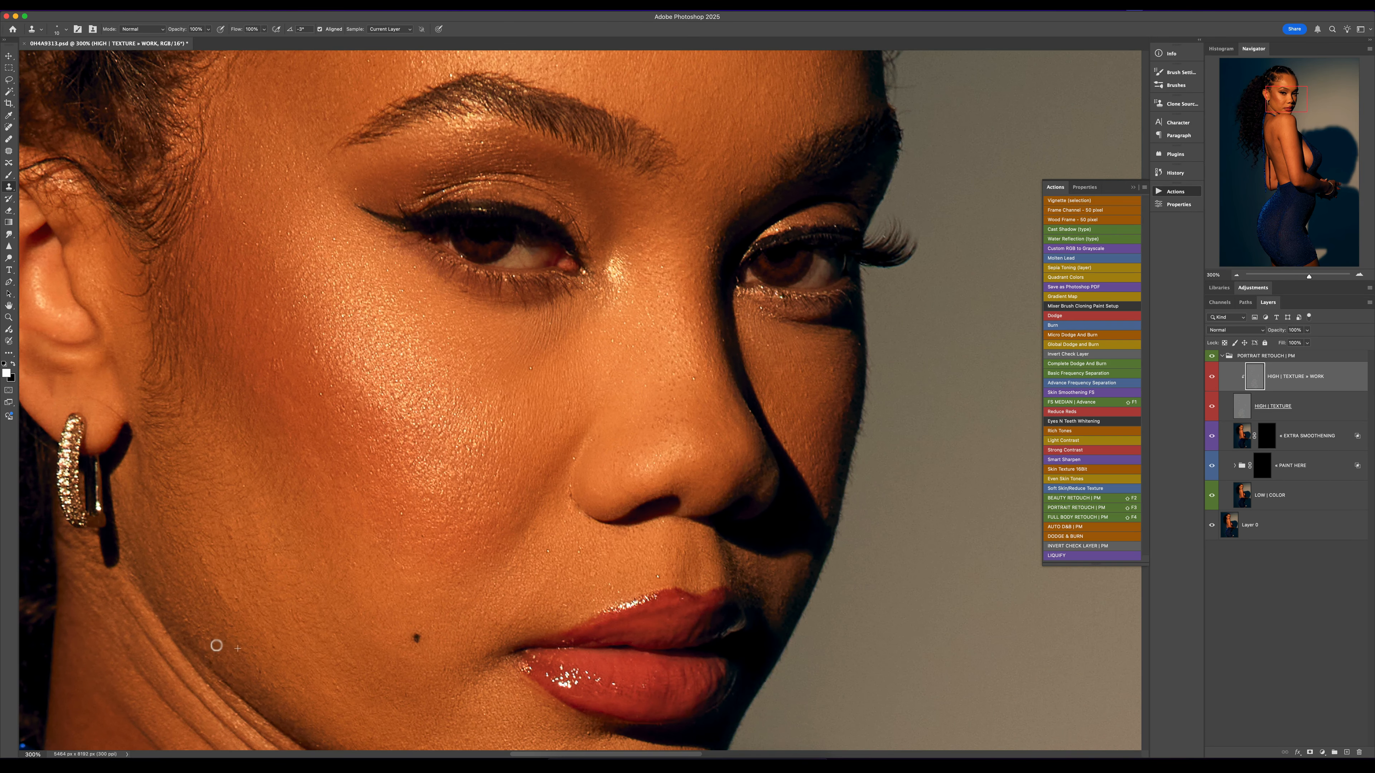
Step: Examine the skin texture of the shoulder, upper arm and back up close, and return to the wider portrait
key("z")
left_click(331, 587, "alt")
left_click(337, 586, "alt")
left_click(344, 587, "alt")
left_click(350, 588, "alt")
left_click(353, 592, "alt")
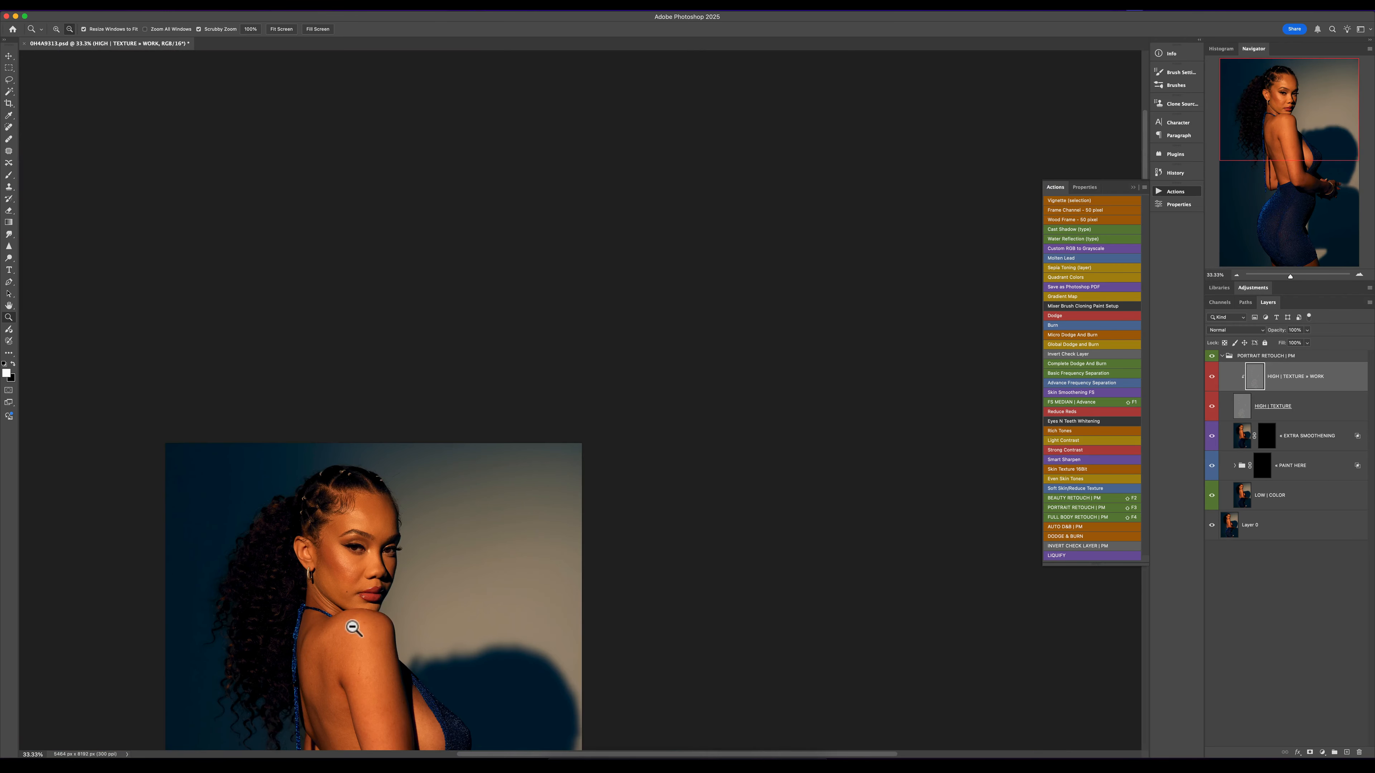
left_click_drag(349, 631, 480, 433)
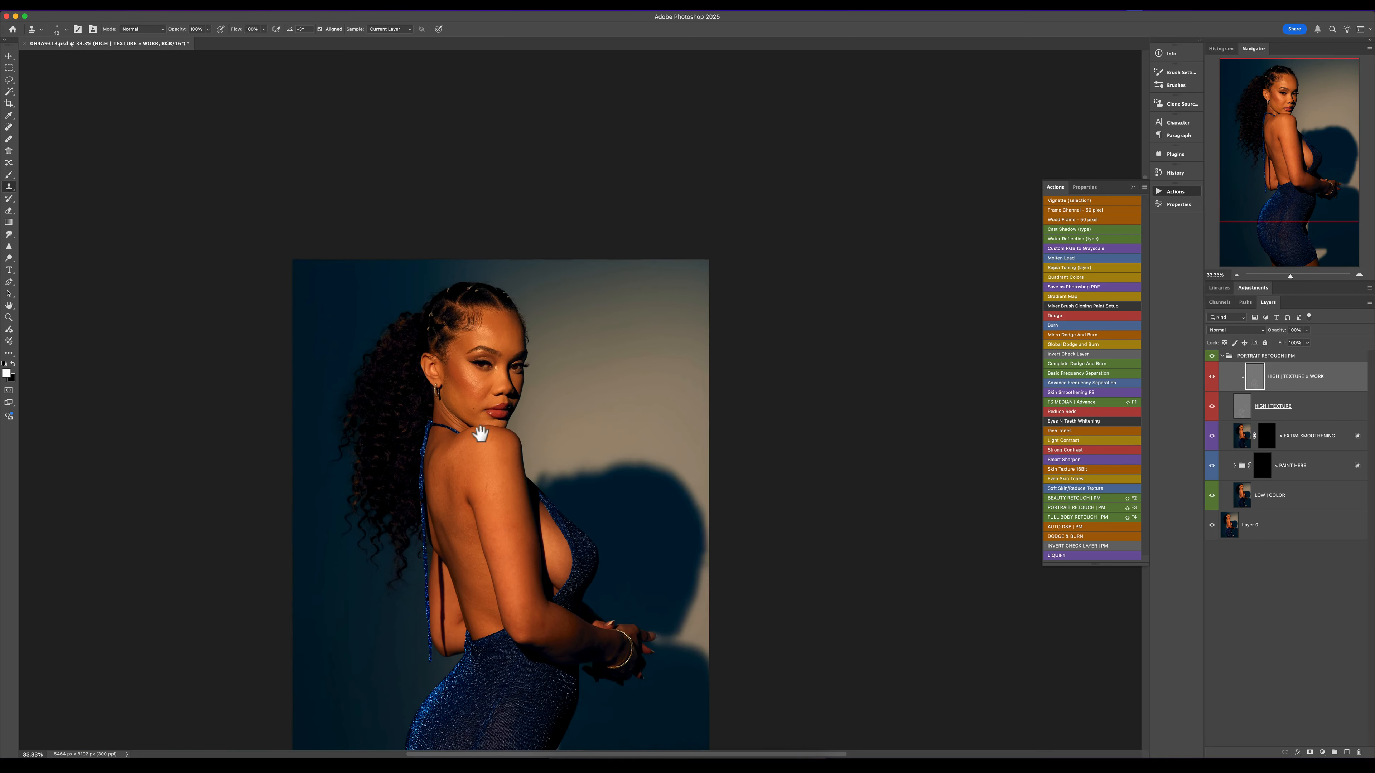
key("z")
left_click(461, 543)
left_click(466, 536)
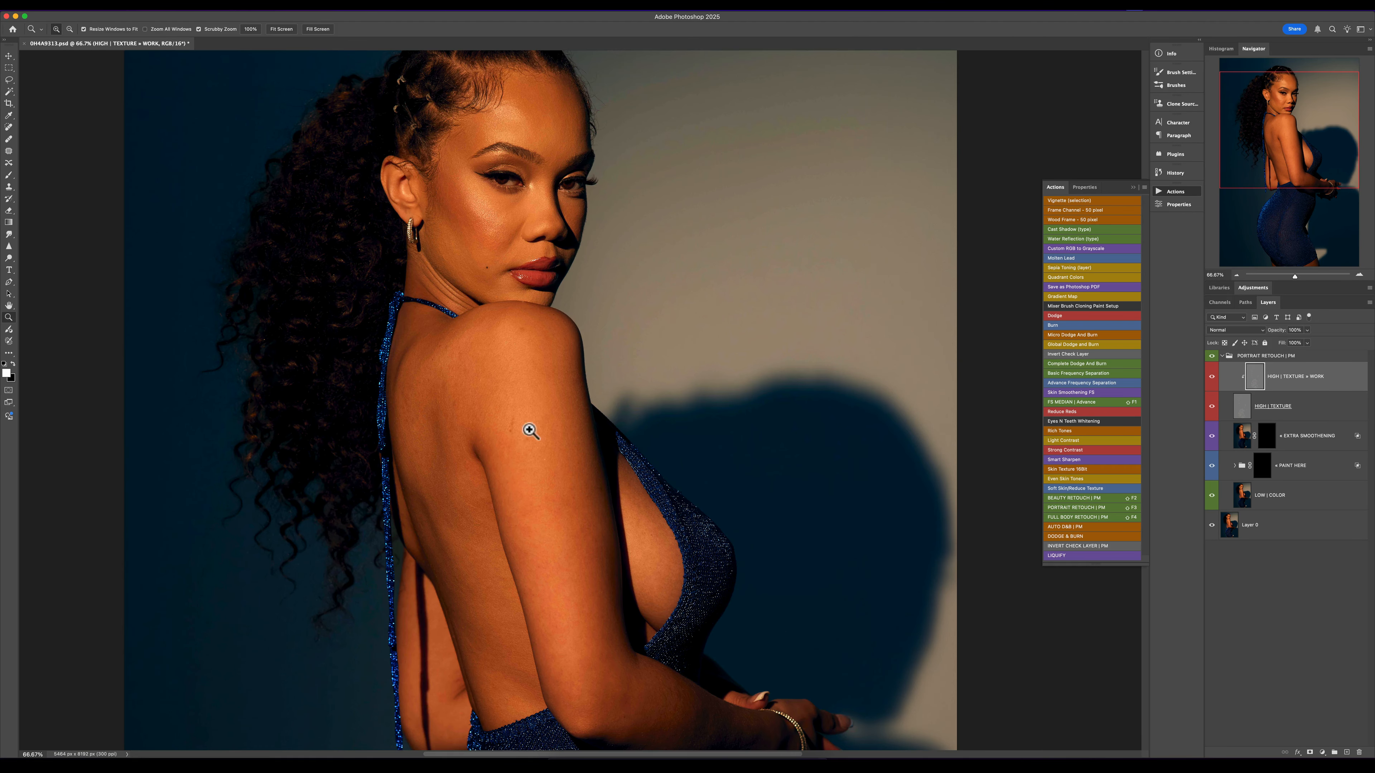
left_click(522, 437)
left_click(521, 433)
key("s")
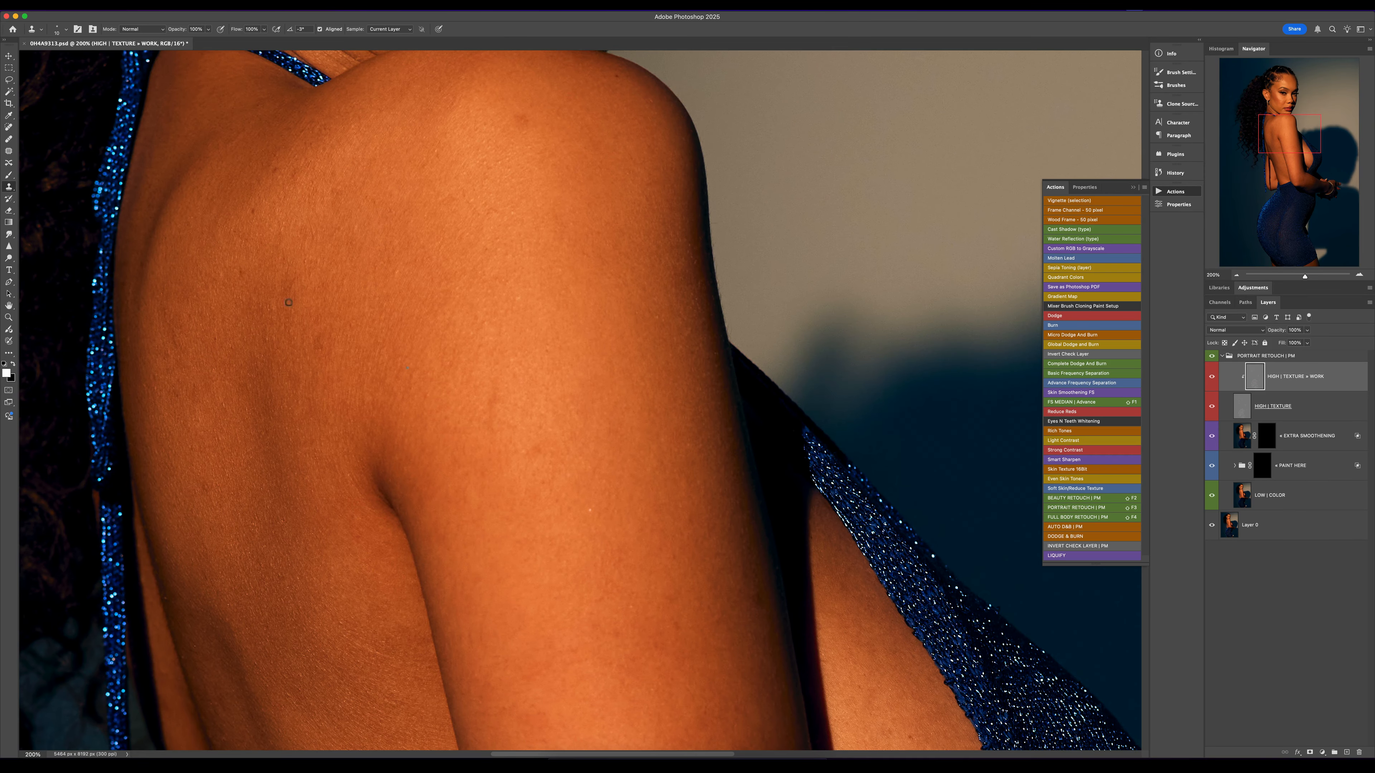
left_click(448, 318, "alt")
left_click(449, 319, "alt")
left_click(454, 318, "alt")
left_click(458, 316, "alt")
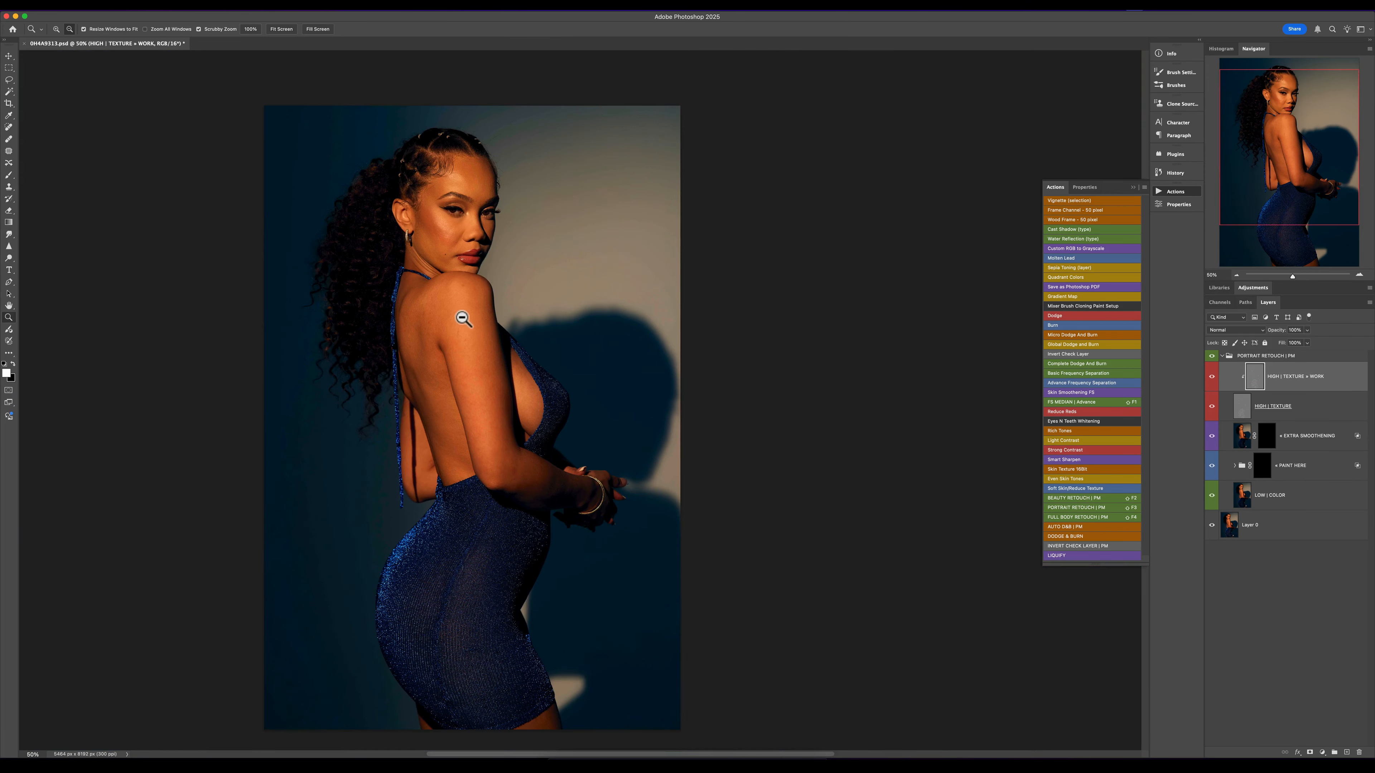
left_click(473, 218, "super")
left_click_drag(452, 255, 509, 280)
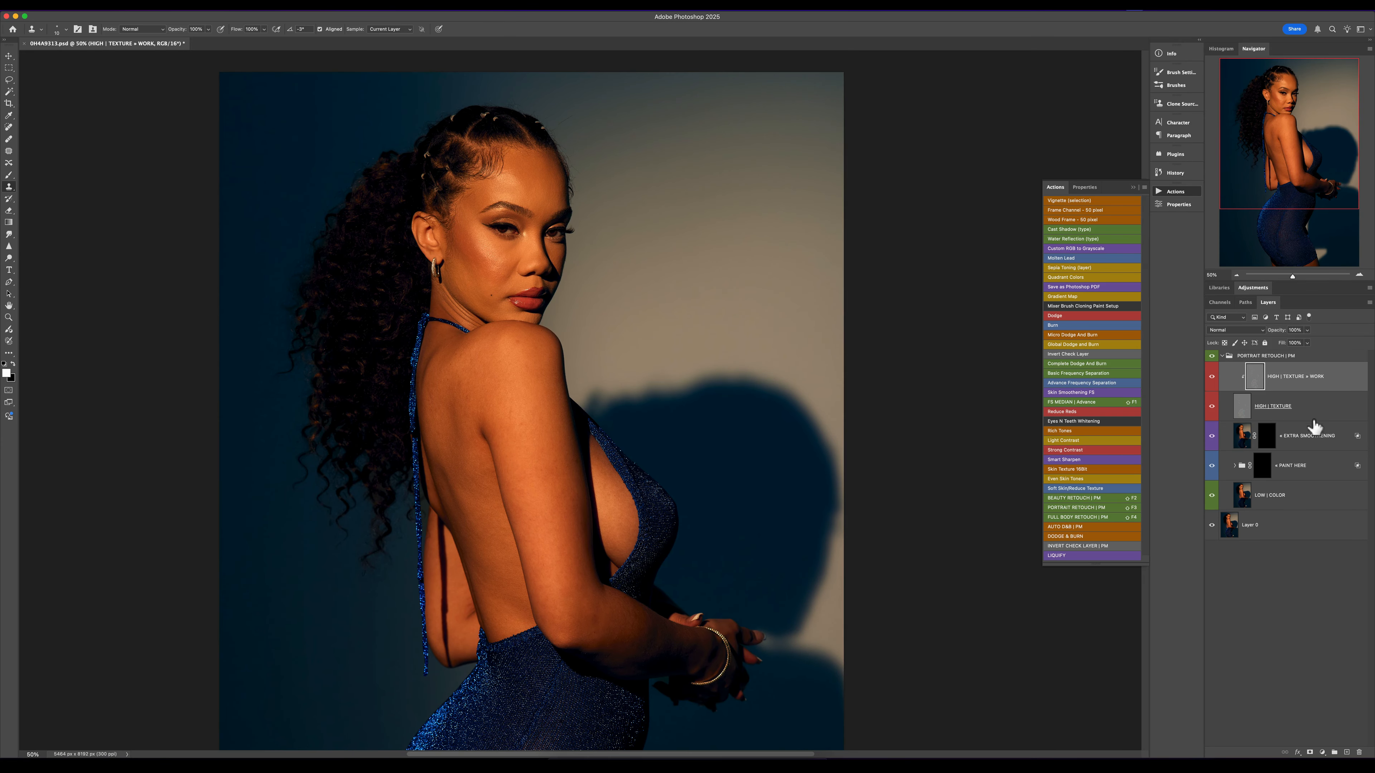
Step: Paint white on the + PAINT HERE group mask over the facial skin with the Brush at reduced flow
left_click(9, 175)
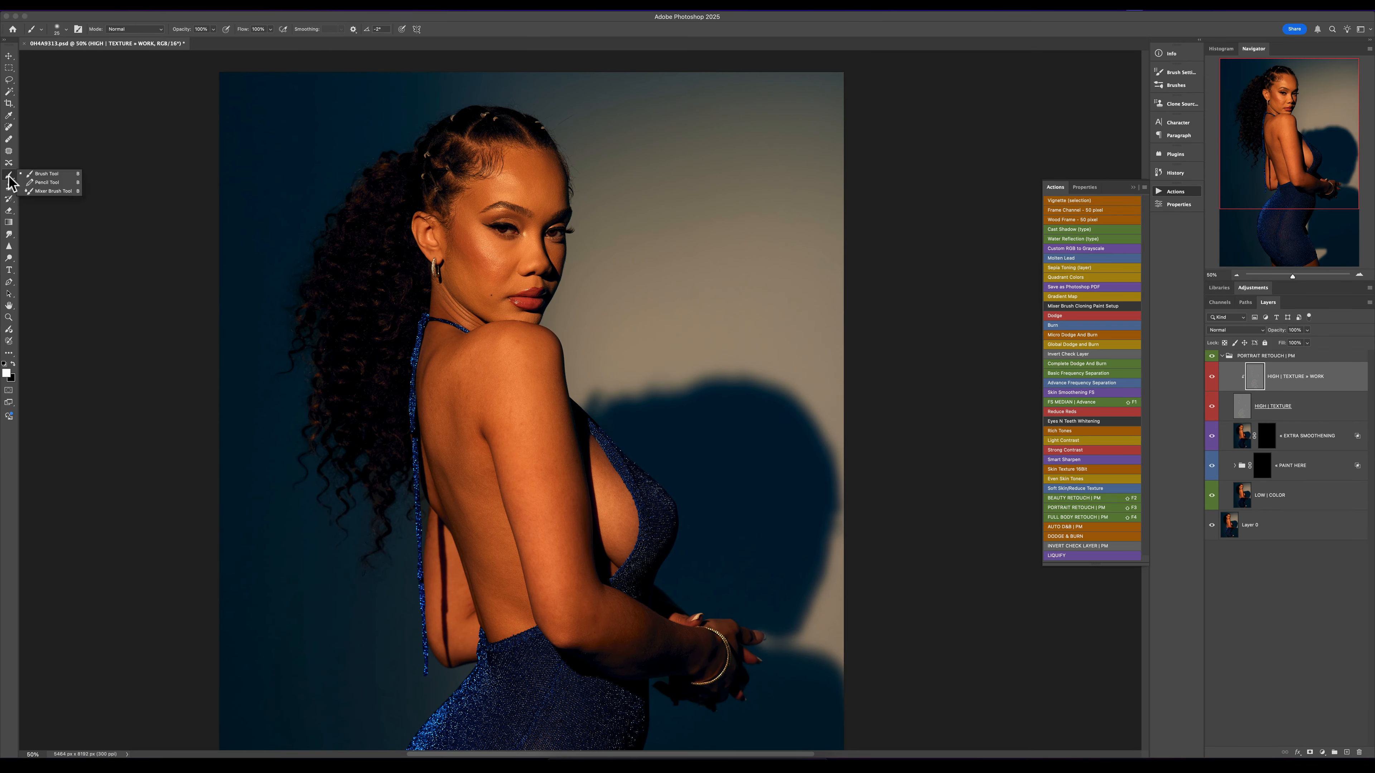
left_click(1260, 470)
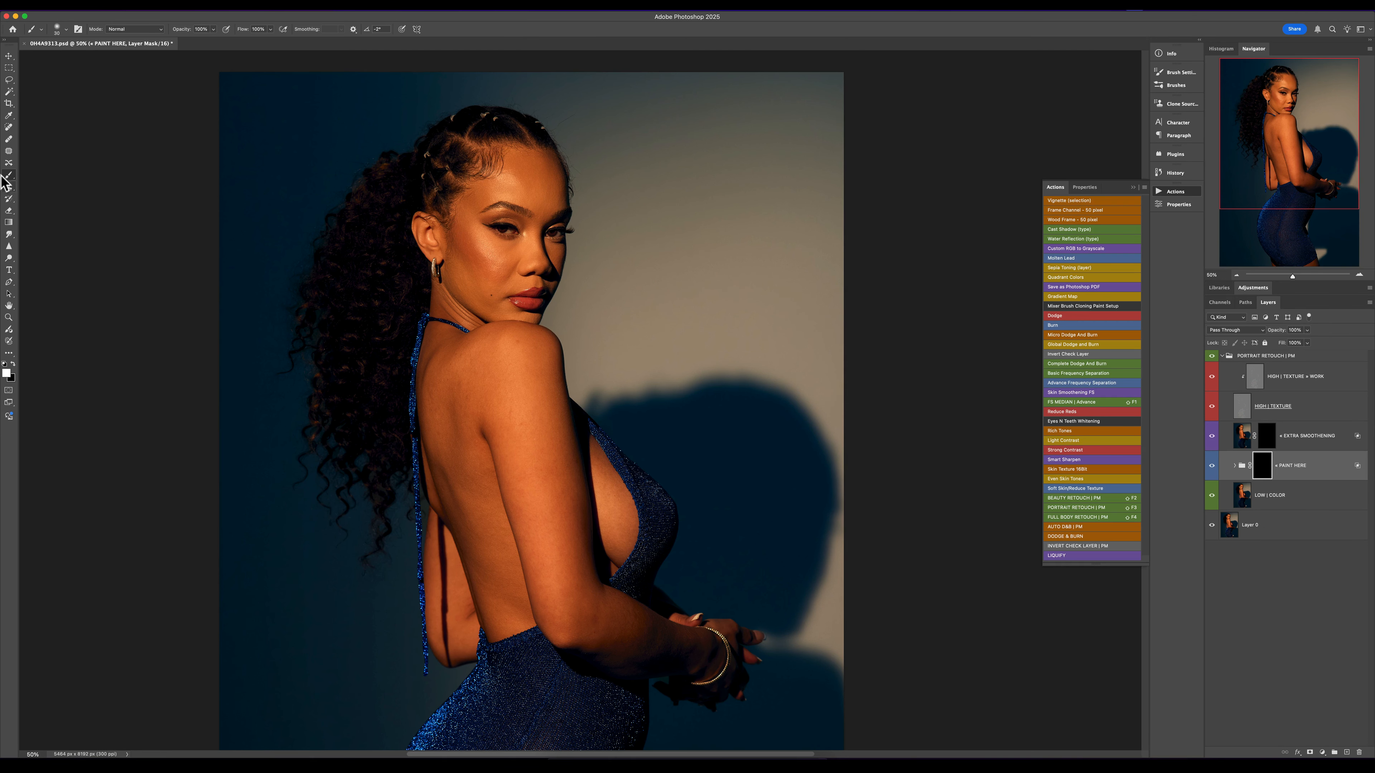
key("bracketright")
key("bracketright")
left_click_drag(270, 30, 248, 46)
key("bracketright")
key("bracketright")
key("bracketright")
key("bracketright")
key("bracketright")
key("bracketright")
key("bracketright")
key("bracketleft")
key("bracketleft")
left_click_drag(514, 179, 519, 186)
key("bracketleft")
key("bracketleft")
key("bracketleft")
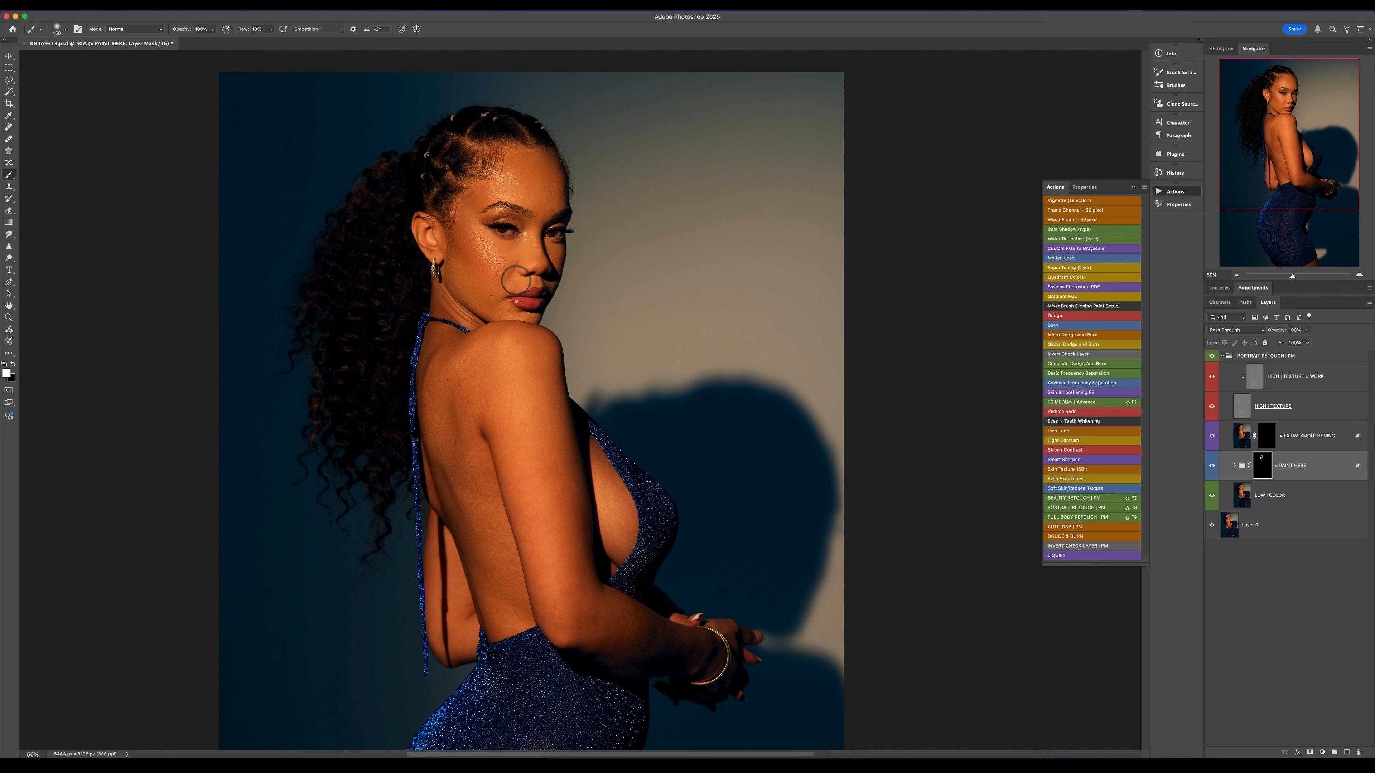
key("bracketleft")
Step: Paint white on the + PAINT HERE mask over the arm and body skin with a larger brush at 11% flow
key("bracketright")
key("bracketright")
key("bracketright")
key("bracketright")
key("bracketright")
key("bracketright")
key("bracketright")
left_click(268, 32)
left_click(462, 37)
key("bracketright")
key("bracketright")
key("bracketright")
key("bracketleft")
key("bracketleft")
left_click_drag(548, 486, 538, 567)
key("bracketleft")
left_click_drag(640, 632, 689, 652)
Step: Compare the portrait with and without the + PAINT HERE smoothing and expand that group
left_click(1212, 469)
left_click(1212, 469)
left_click(1212, 469)
left_click(1212, 469)
left_click(1234, 466)
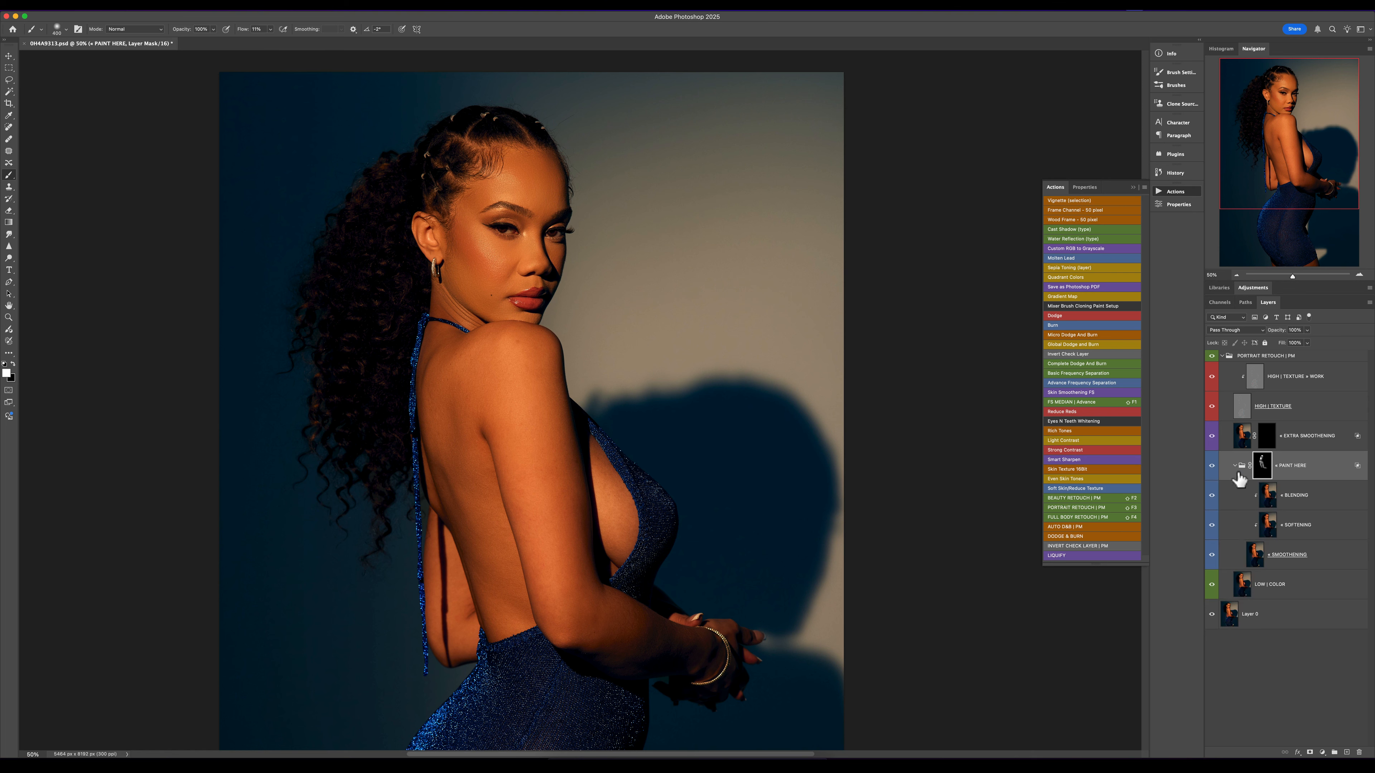
Step: Set the + BLENDING layer's opacity to about 39% and collapse the PORTRAIT RETOUCH | PM group
left_click(1290, 503)
left_click_drag(1304, 332, 1292, 342)
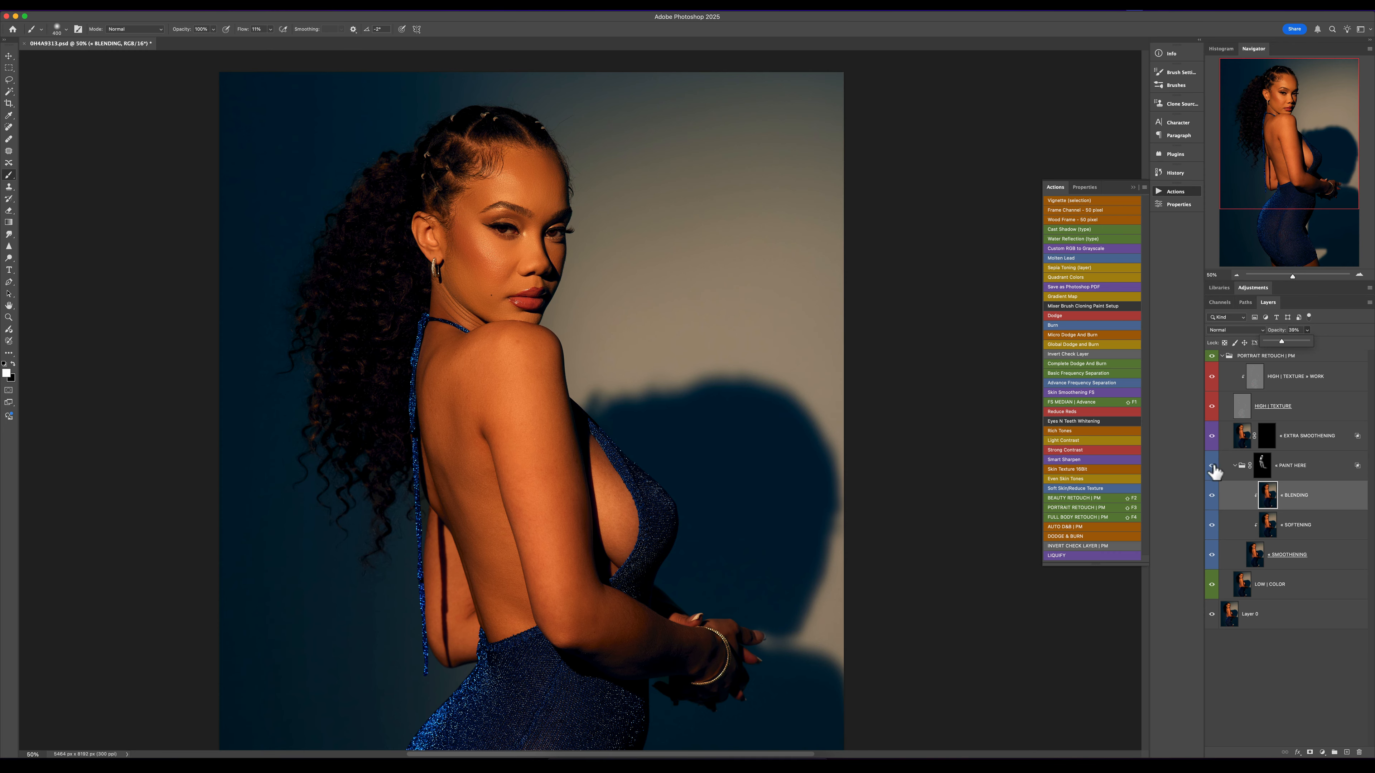
left_click(1240, 471)
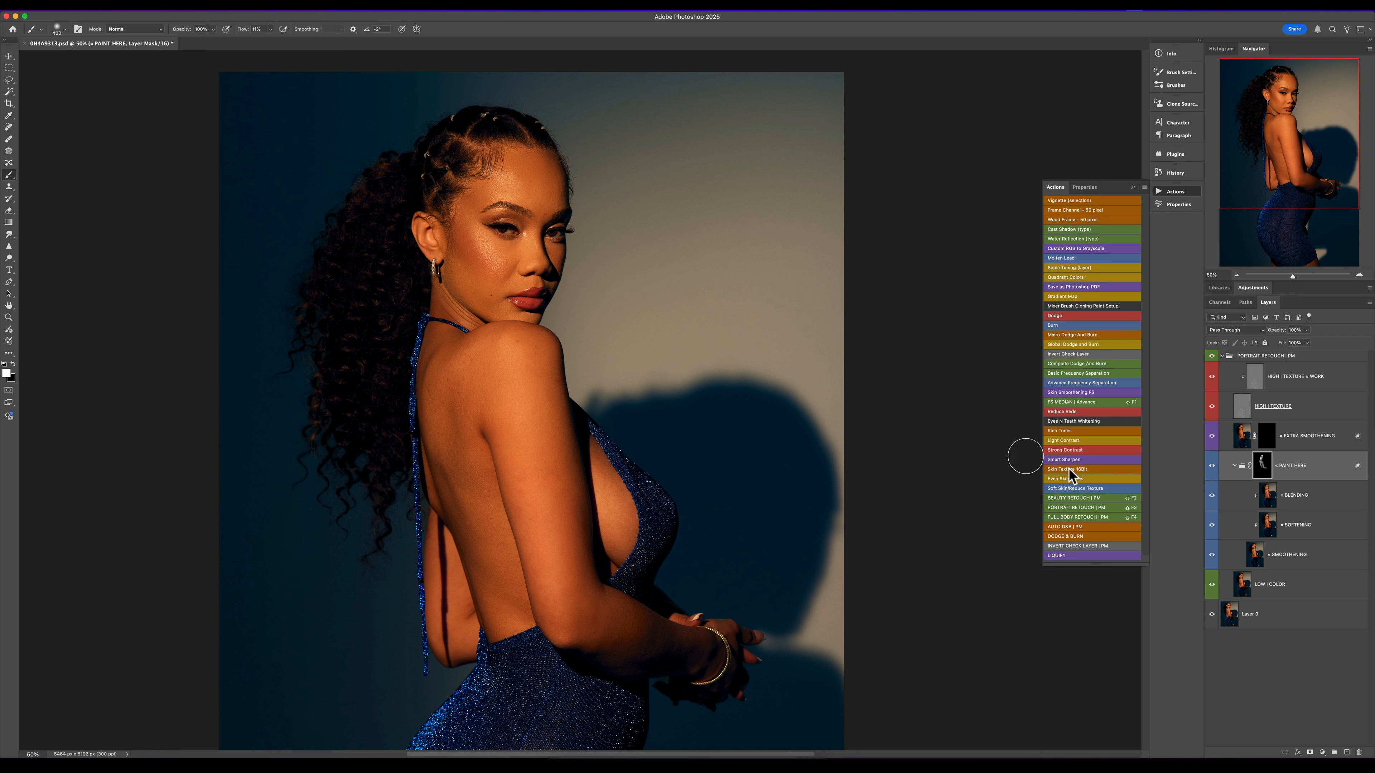
left_click(1221, 356)
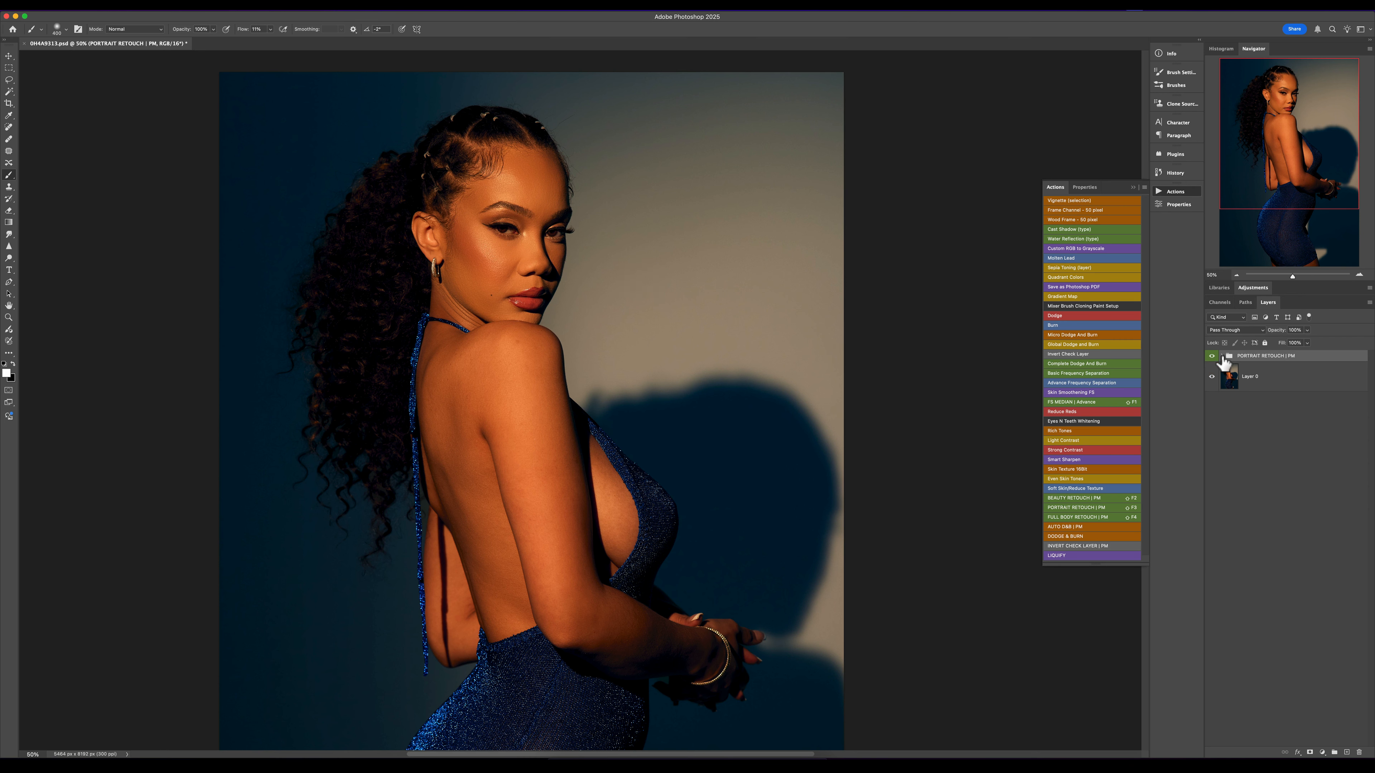
Step: Run the Complete Dodge And Burn action and open the Levels 1 adjustment inside the Invert Check Layer group
left_click(1064, 364)
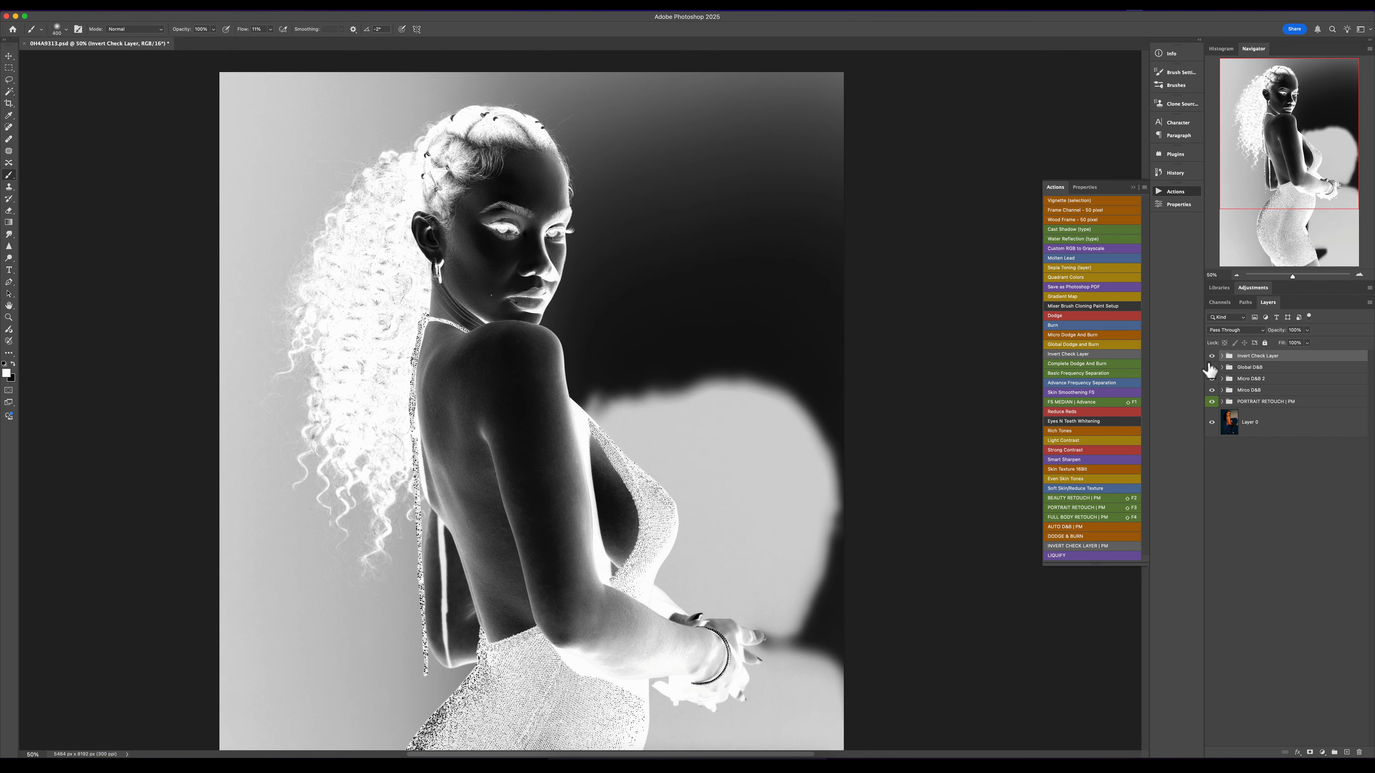
left_click(1221, 357)
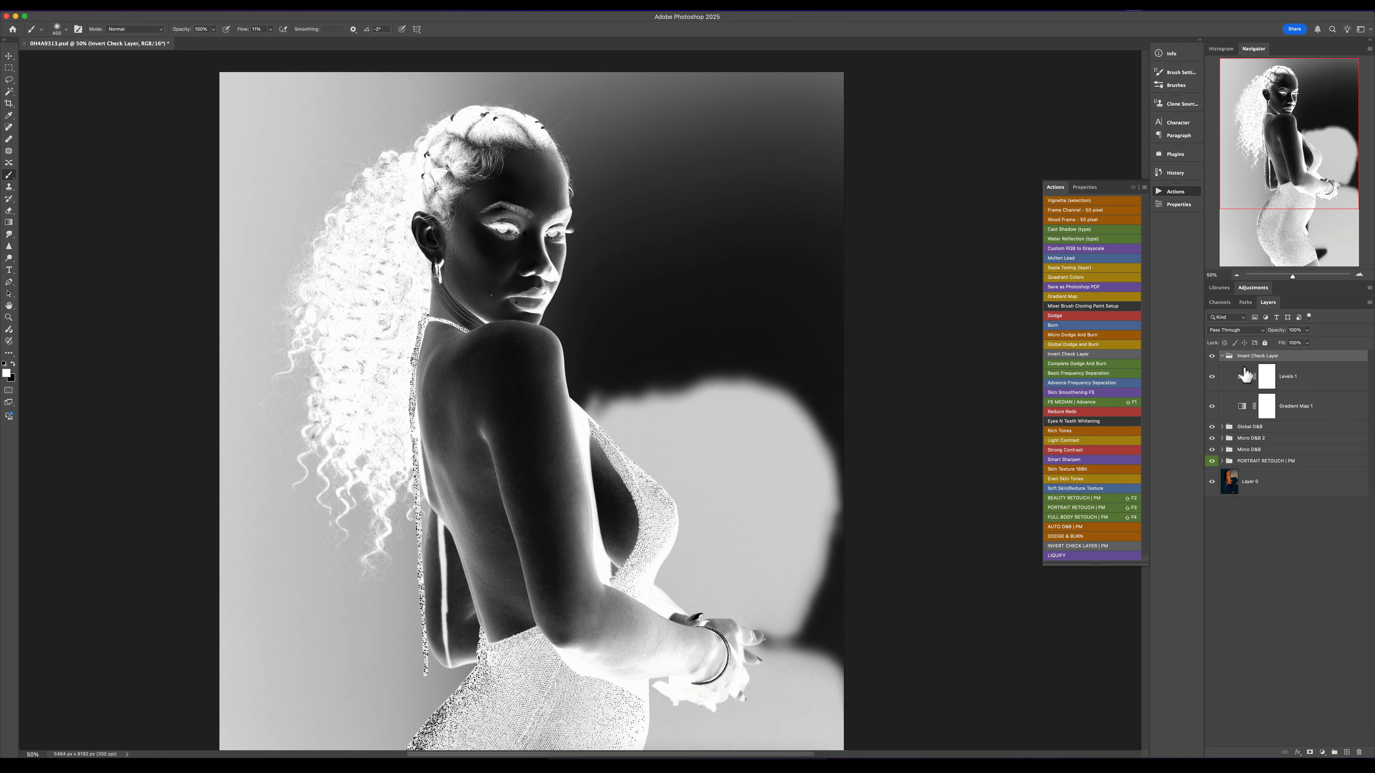
left_click(1243, 379)
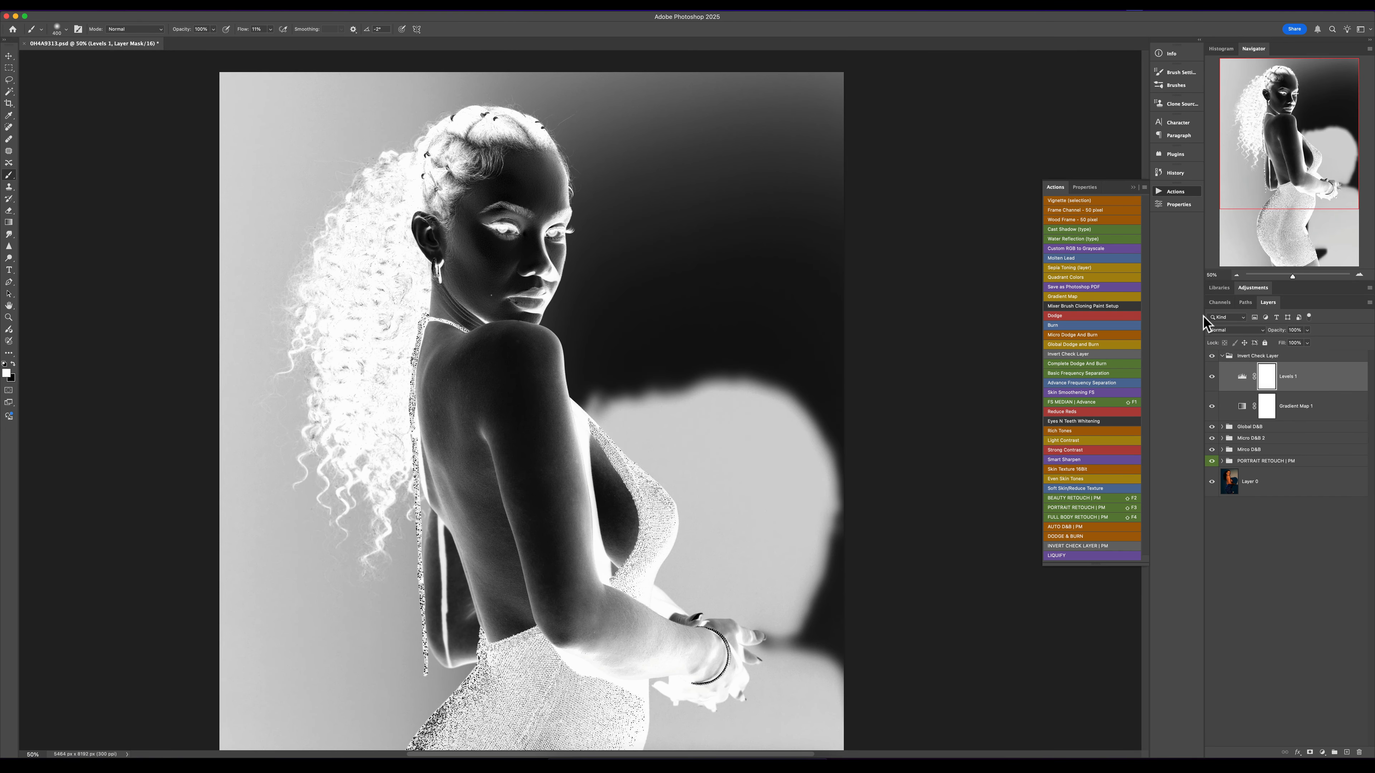
double_click(1243, 377)
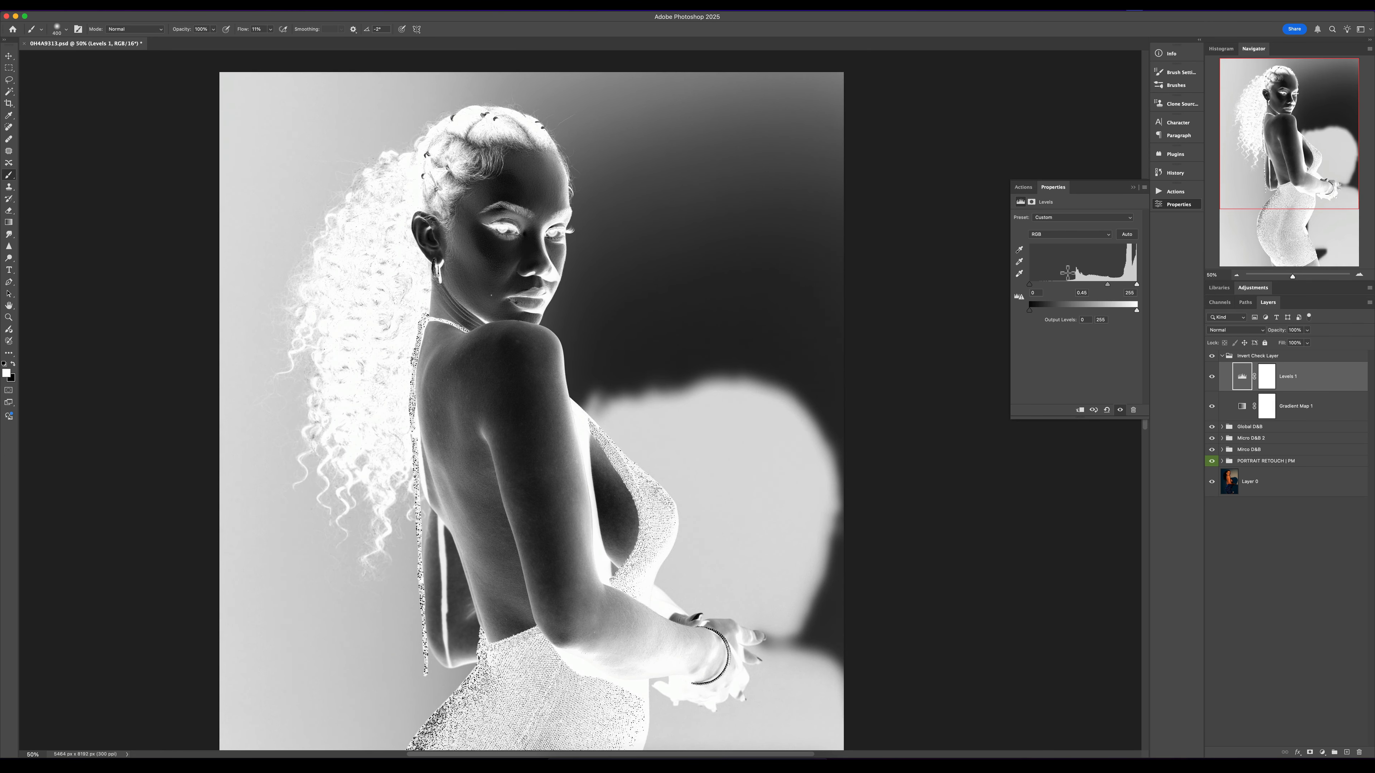
Step: Paint white on the Mirco D&B group's Dodge mask over the facial skin with a smaller brush at 1% flow
key("z")
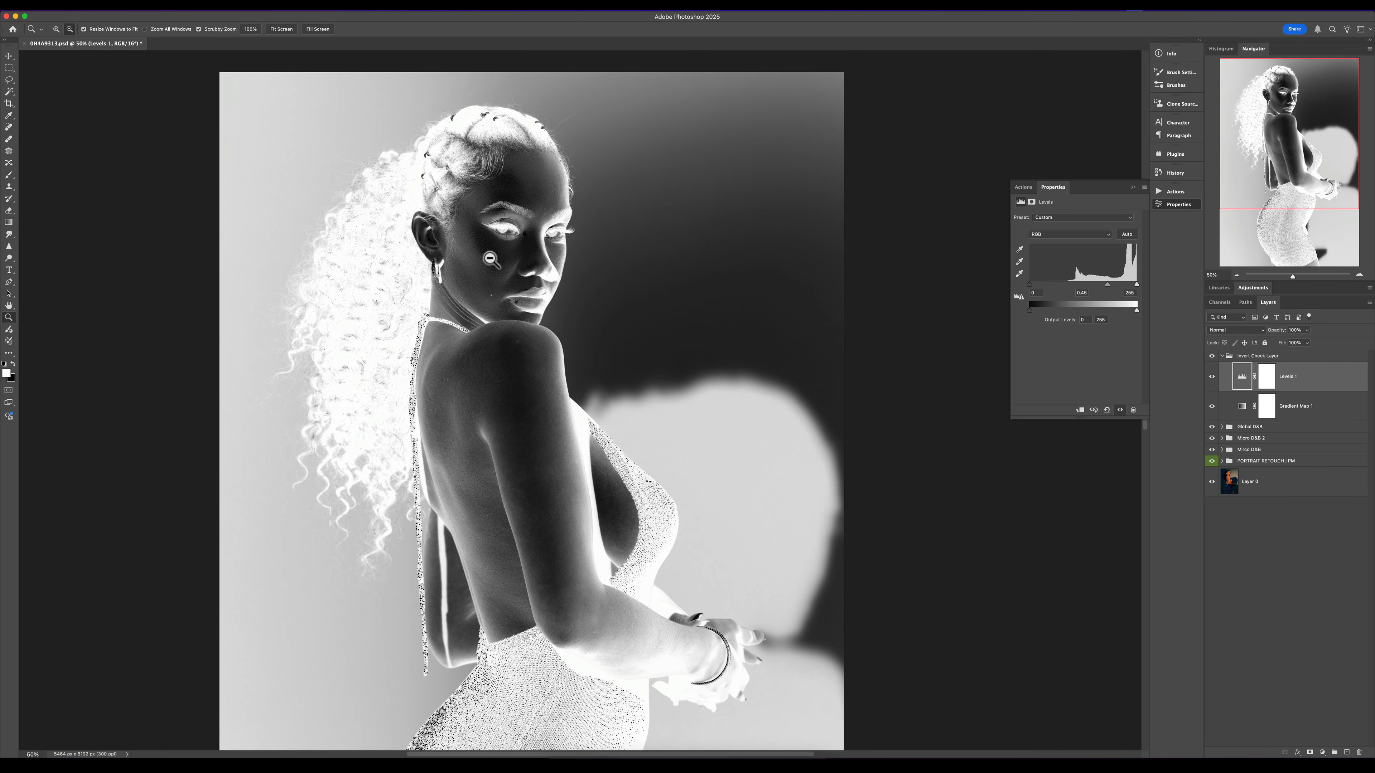
left_click(490, 265)
key("b")
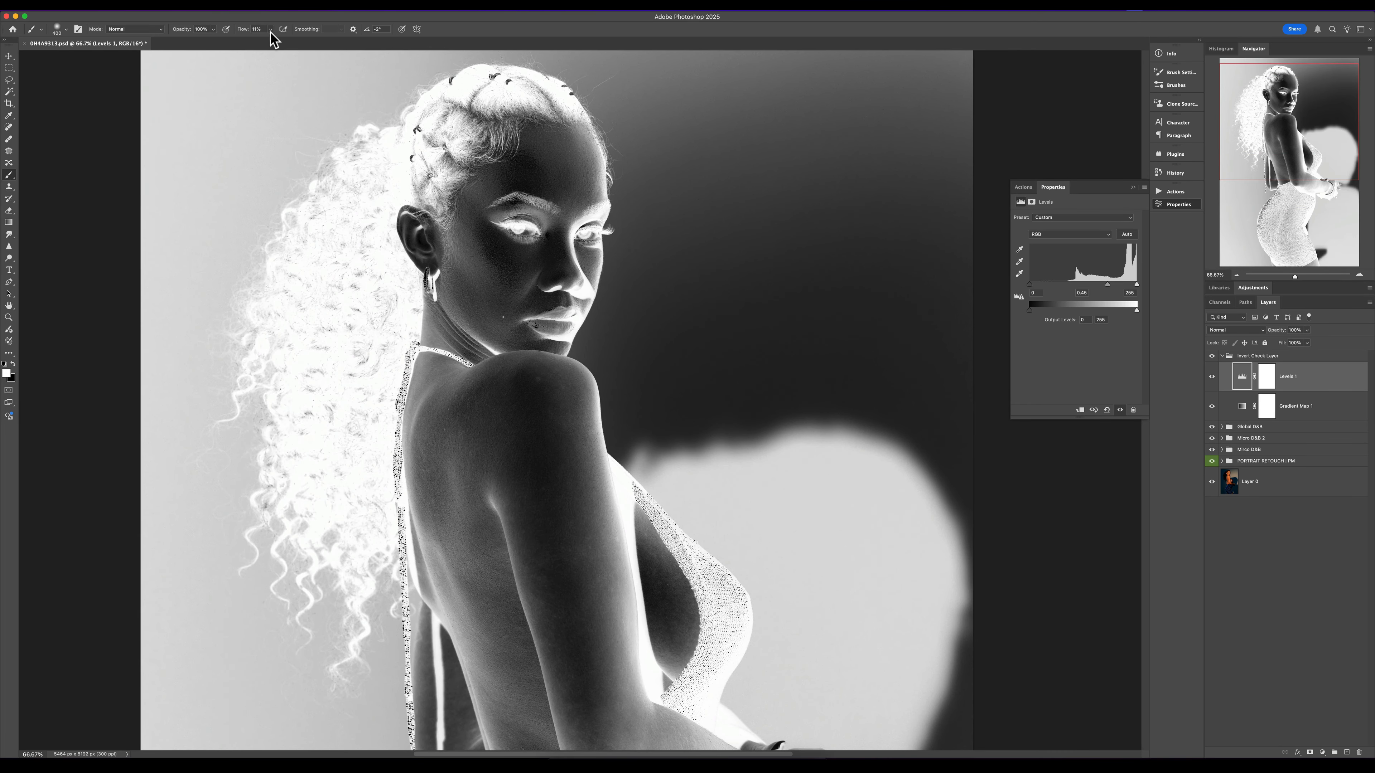
left_click(547, 26)
left_click(1221, 449)
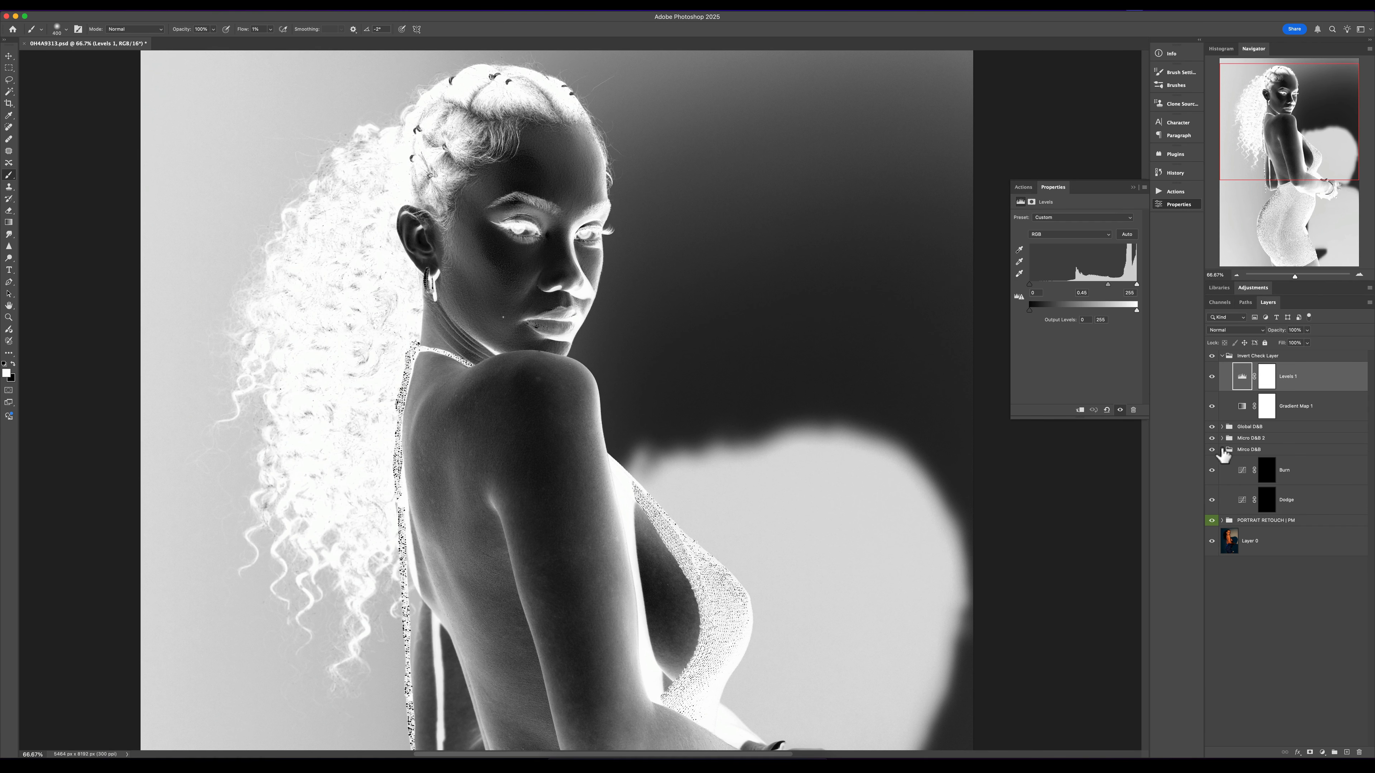
left_click(1267, 499)
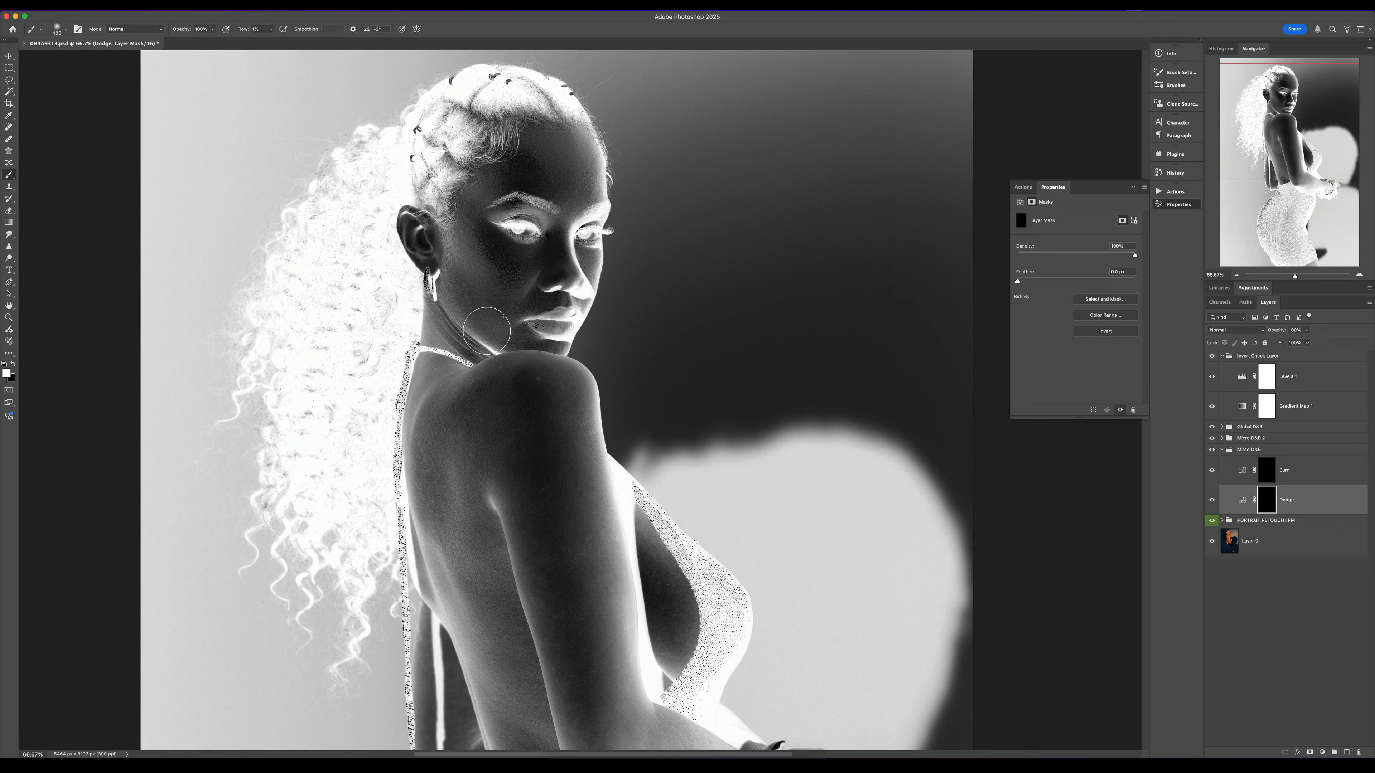
key("bracketleft")
key("bracketleft")
key("bracketleft")
key("bracketleft")
key("bracketleft")
Step: Paint white on the Mirco D&B Burn mask around the cheek, and refine the Dodge mask with a smaller brush at 100% zoom
left_click(1269, 477)
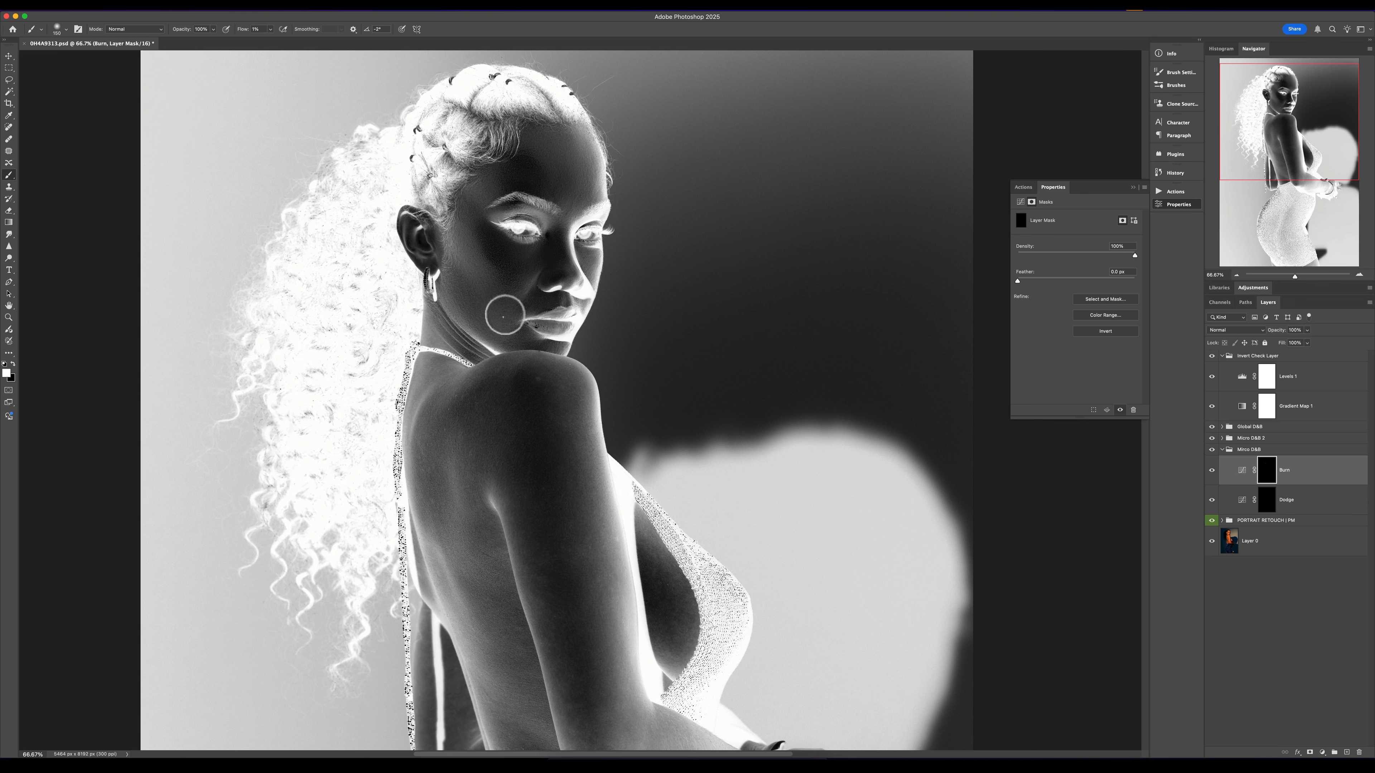
left_click(1267, 498)
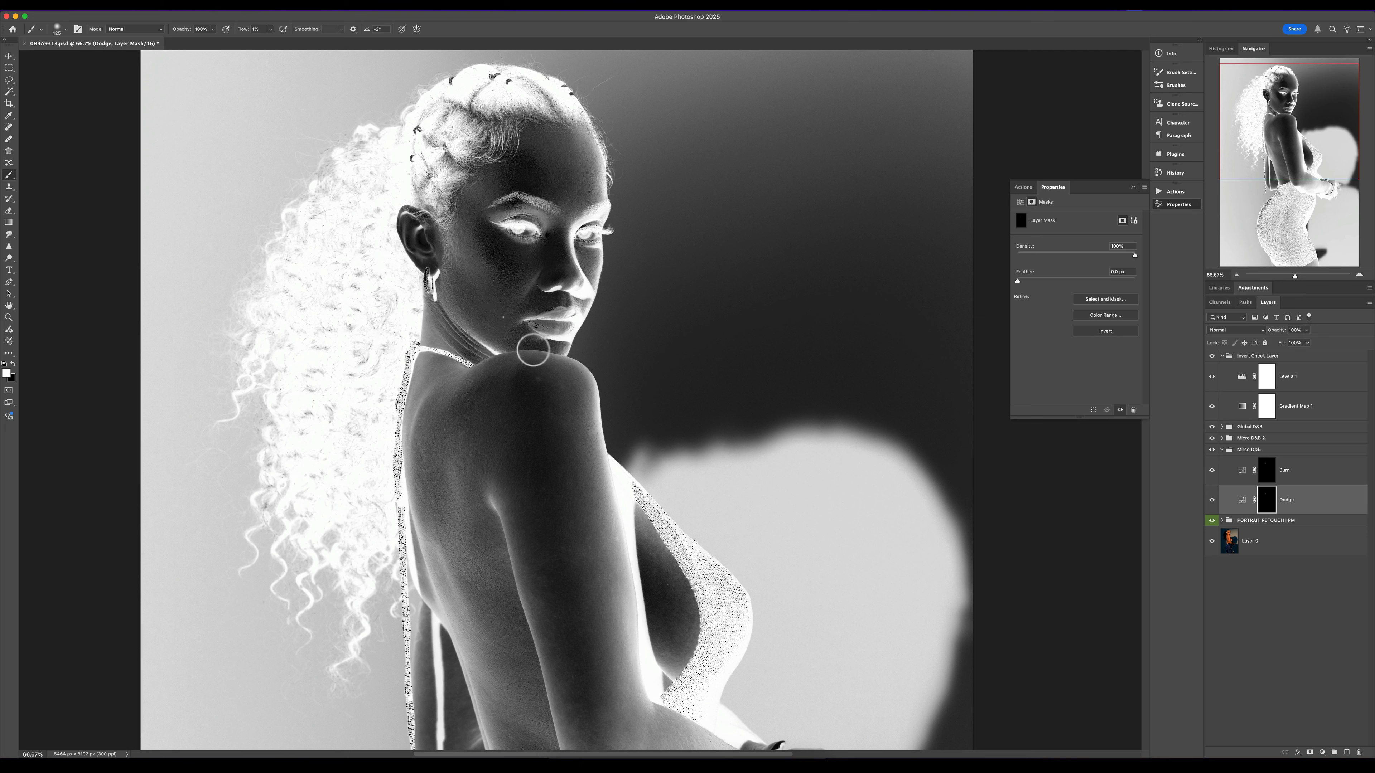
key("bracketleft")
key("bracketleft")
key("bracketleft")
key("super+1")
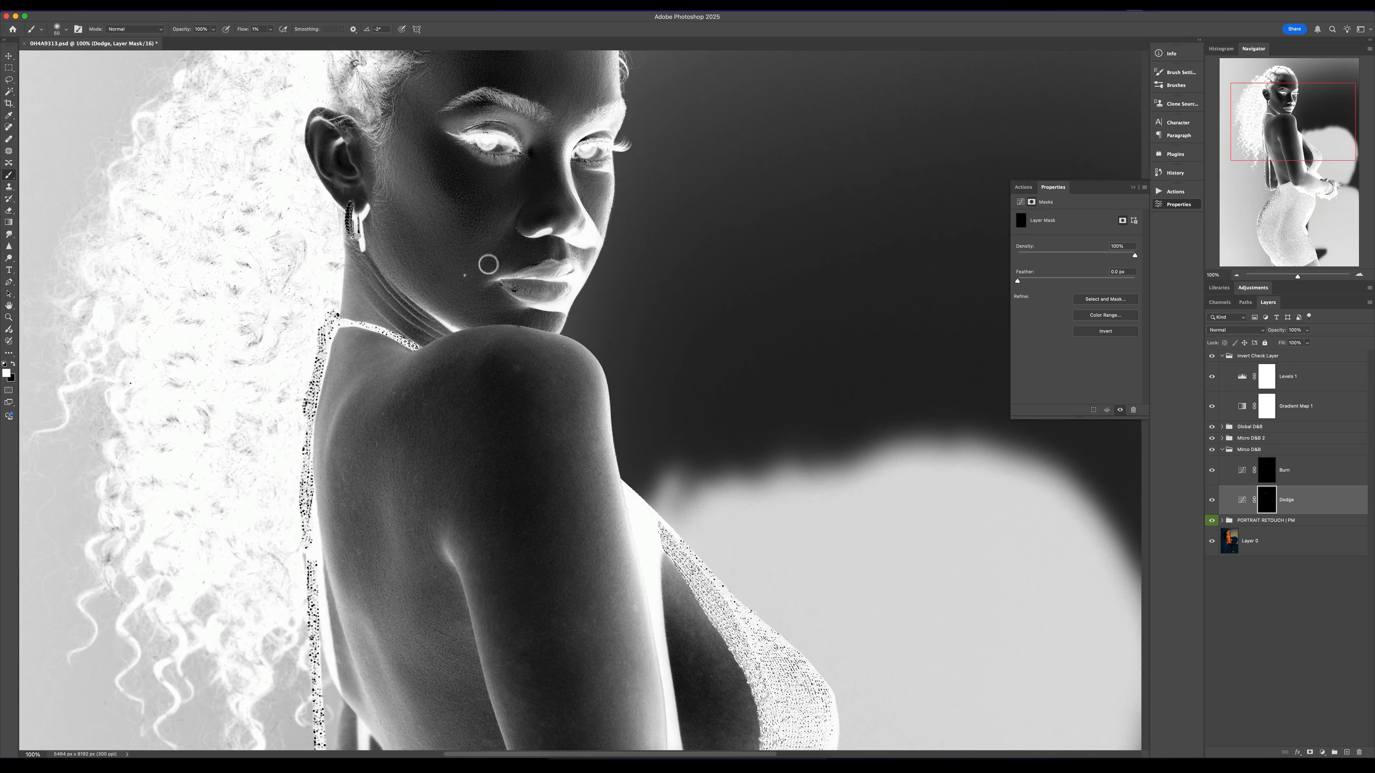
scroll(488, 264, "up", 3)
Step: Paint white on the Burn mask over small uneven facial areas at 100% zoom, varying the brush size
left_click(1255, 473)
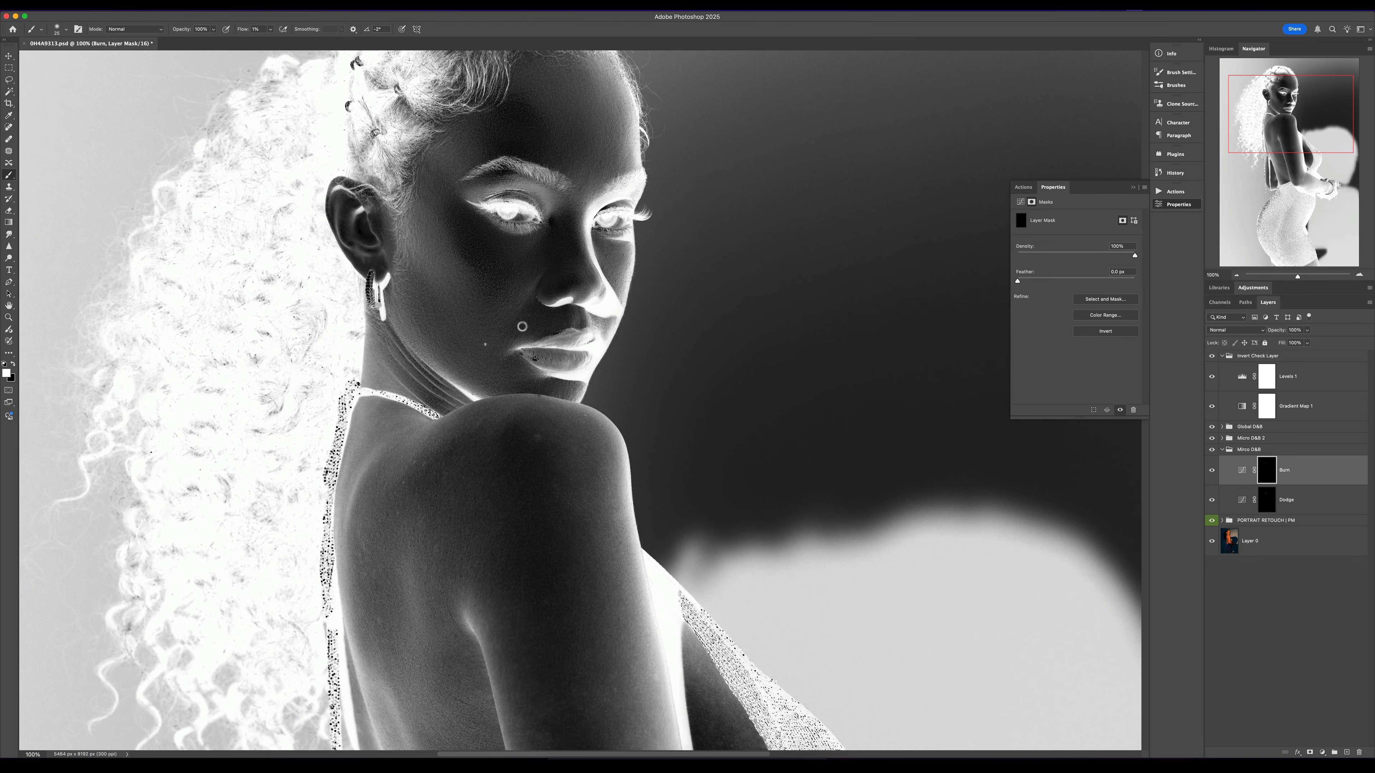
key("bracketright")
key("bracketright")
key("bracketright")
key("bracketright")
key("bracketleft")
key("bracketleft")
key("bracketleft")
Step: Even out the cheek on the Dodge mask and check the inverted black-and-white portrait at a wider view
left_click(1266, 500)
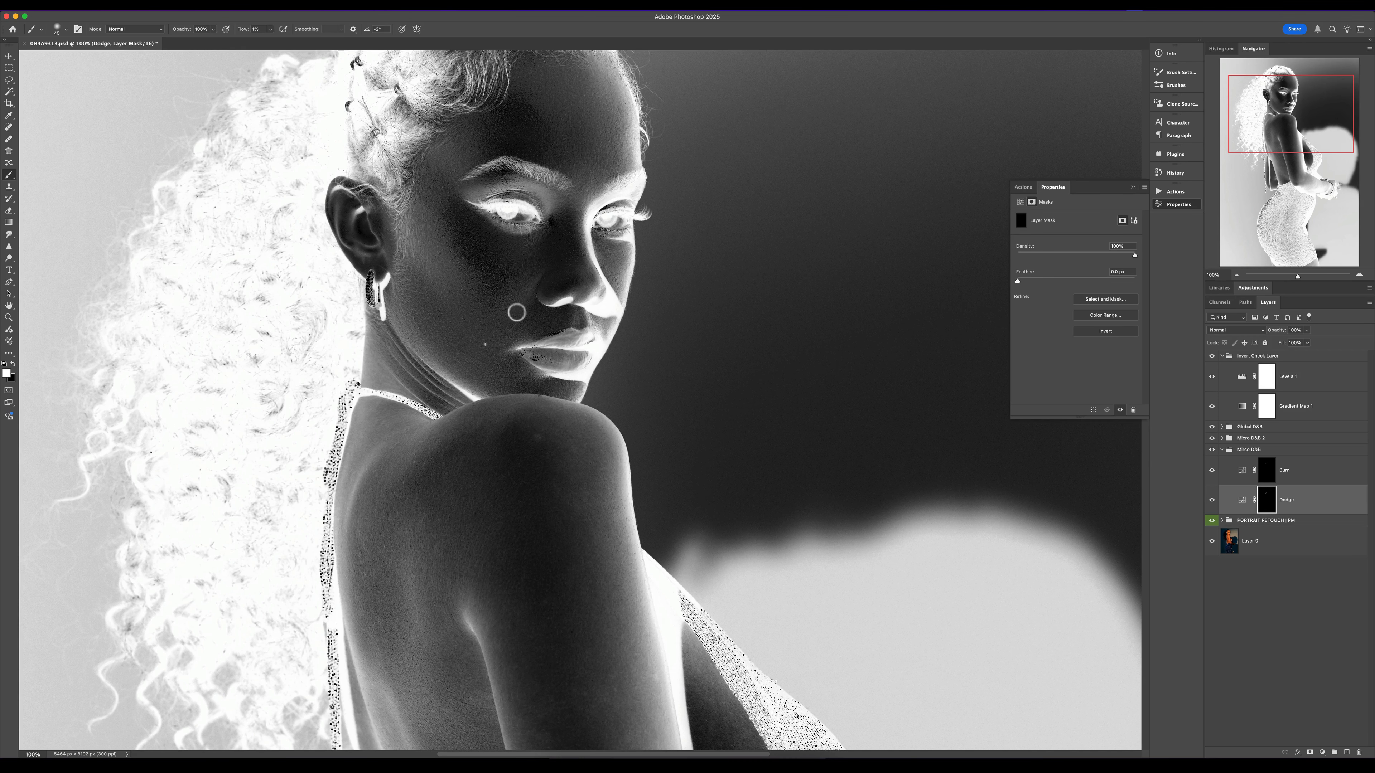
key("super+minus")
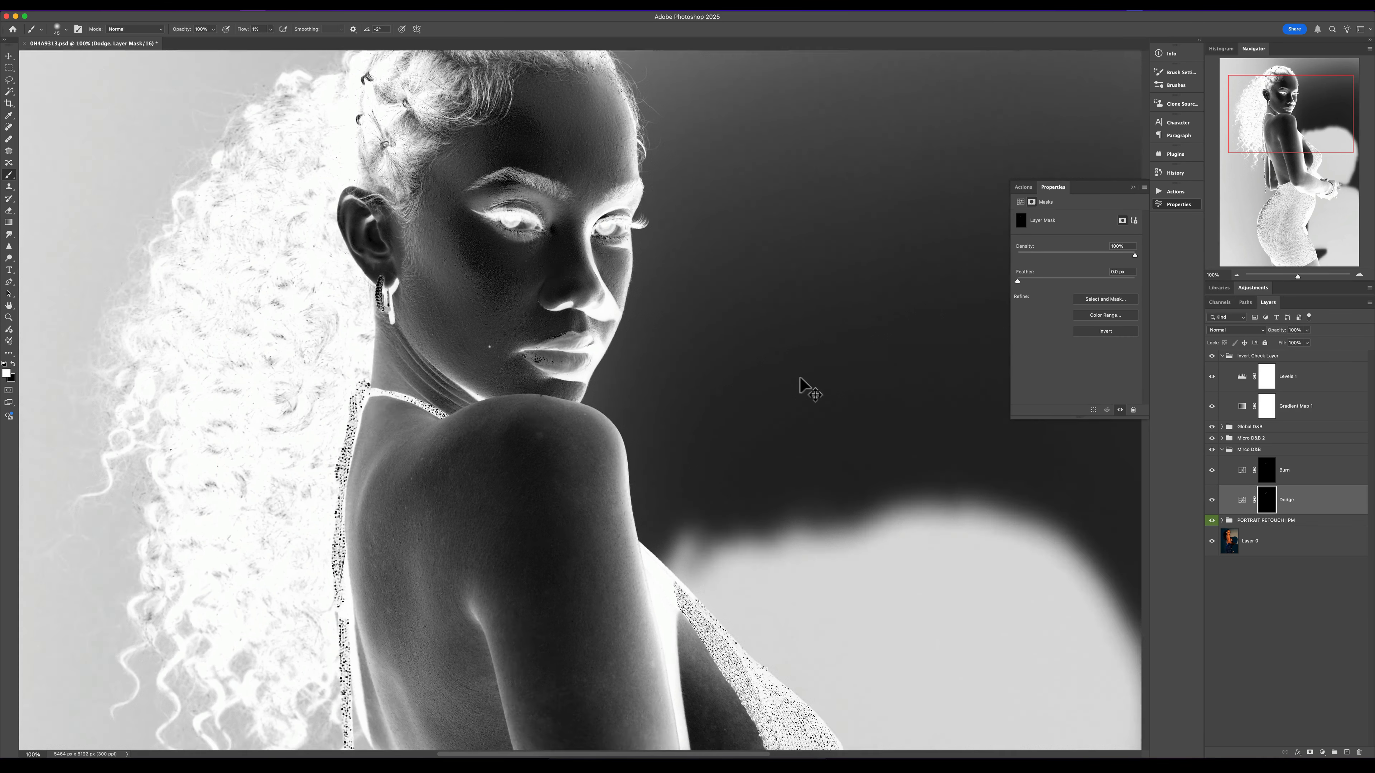
key("super+minus")
key("super+minus")
key("super+equal")
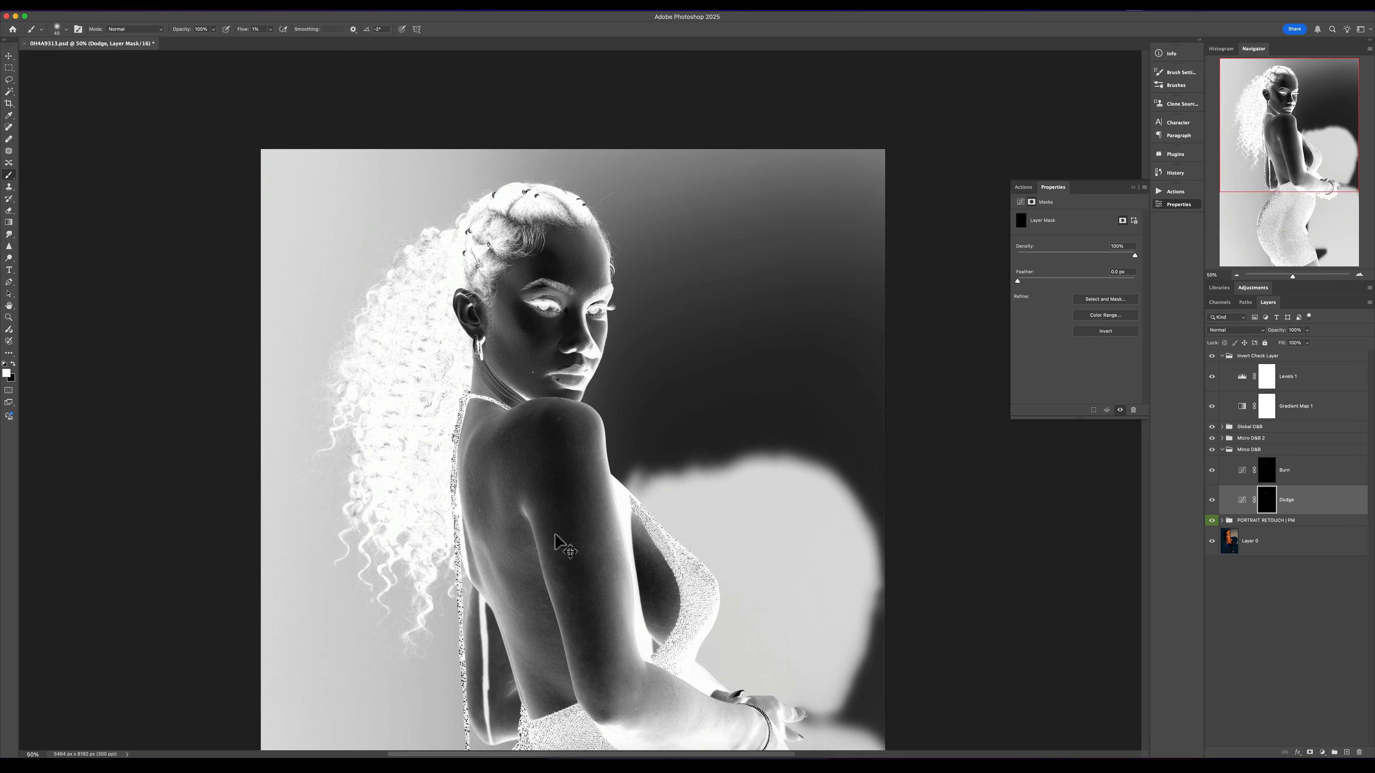
key("super+equal")
key("super+equal")
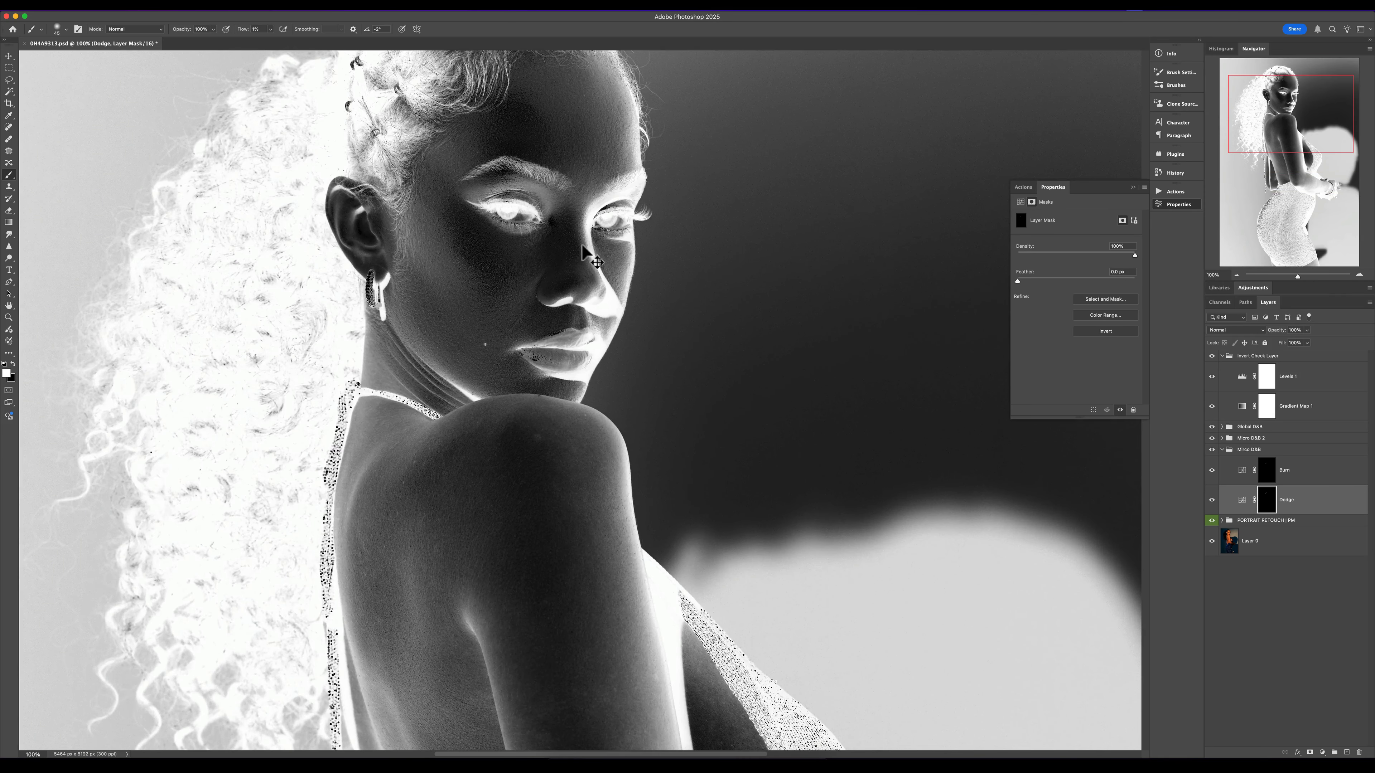
Step: Paint white on the Mirco D&B Burn mask over the skin with a larger brush
left_click(1262, 482)
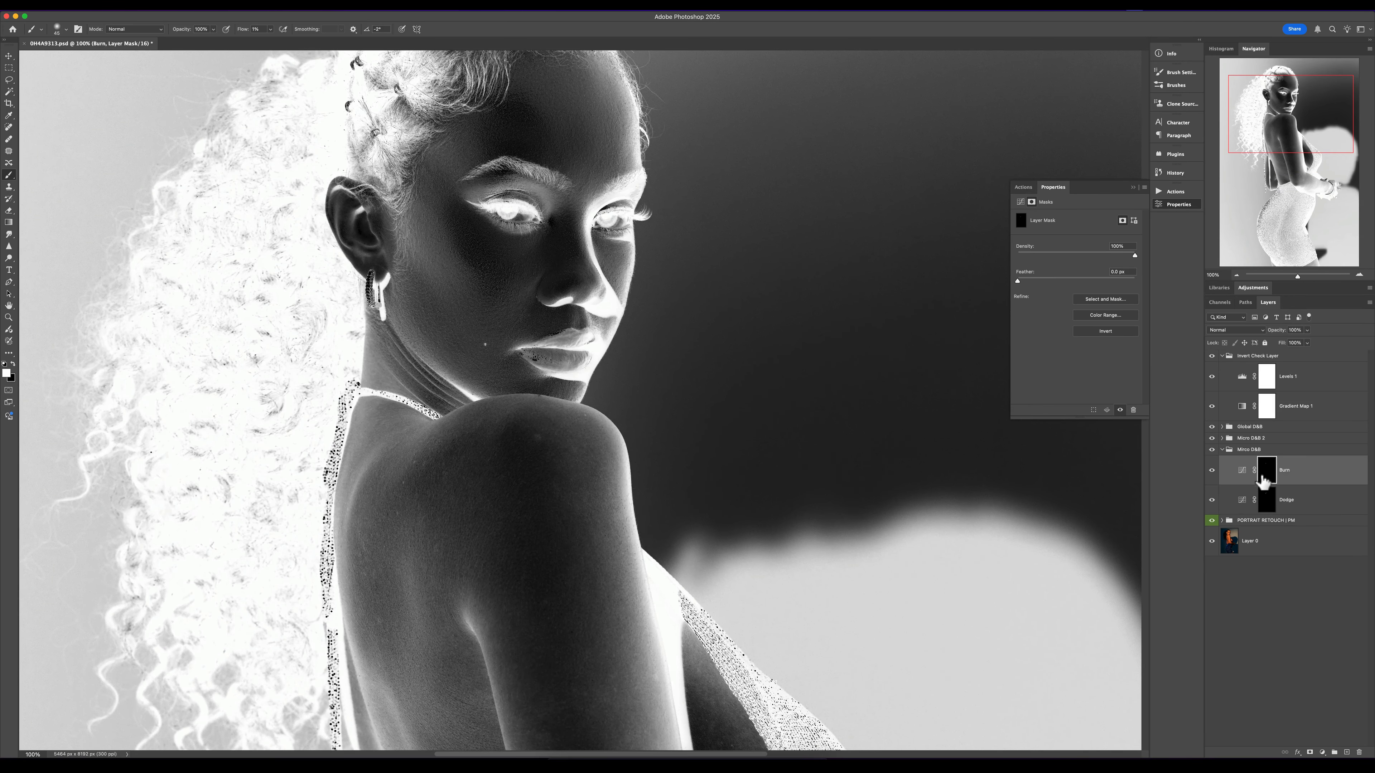
key("bracketright")
key("bracketright")
key("bracketright")
key("bracketright")
Step: Hide the Invert Check Layer group and review the dodging and burning on the full-color portrait
left_click(1211, 357)
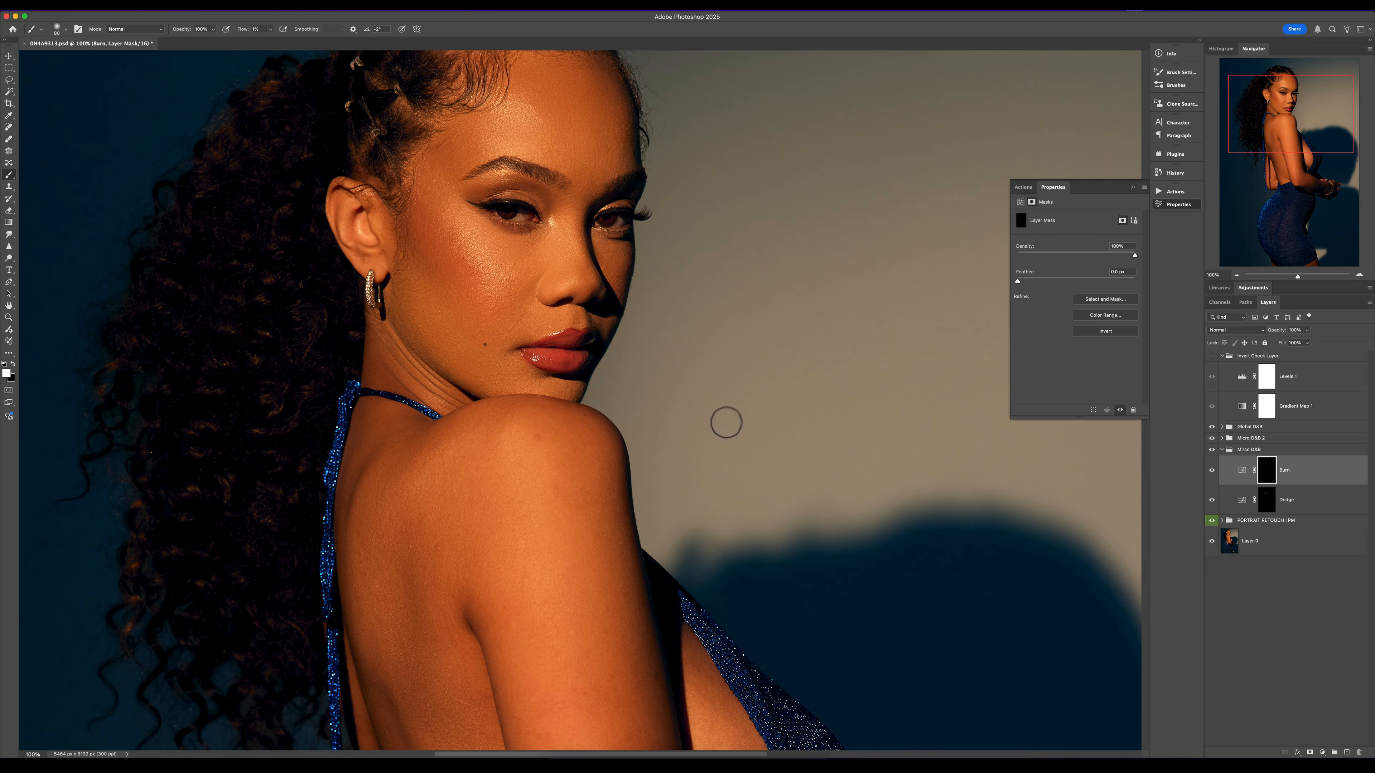
key("super+minus")
scroll(553, 416, "down", 4)
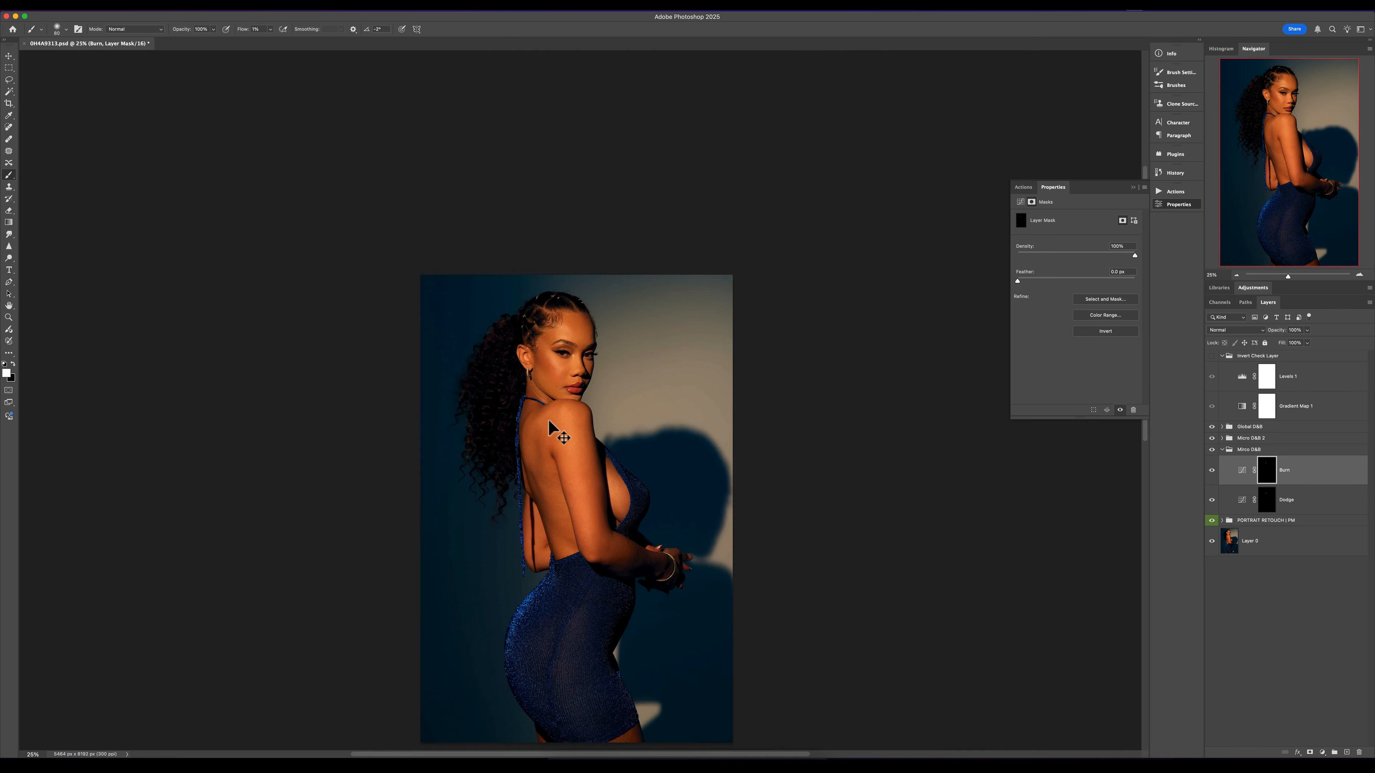
scroll(554, 414, "up", 3)
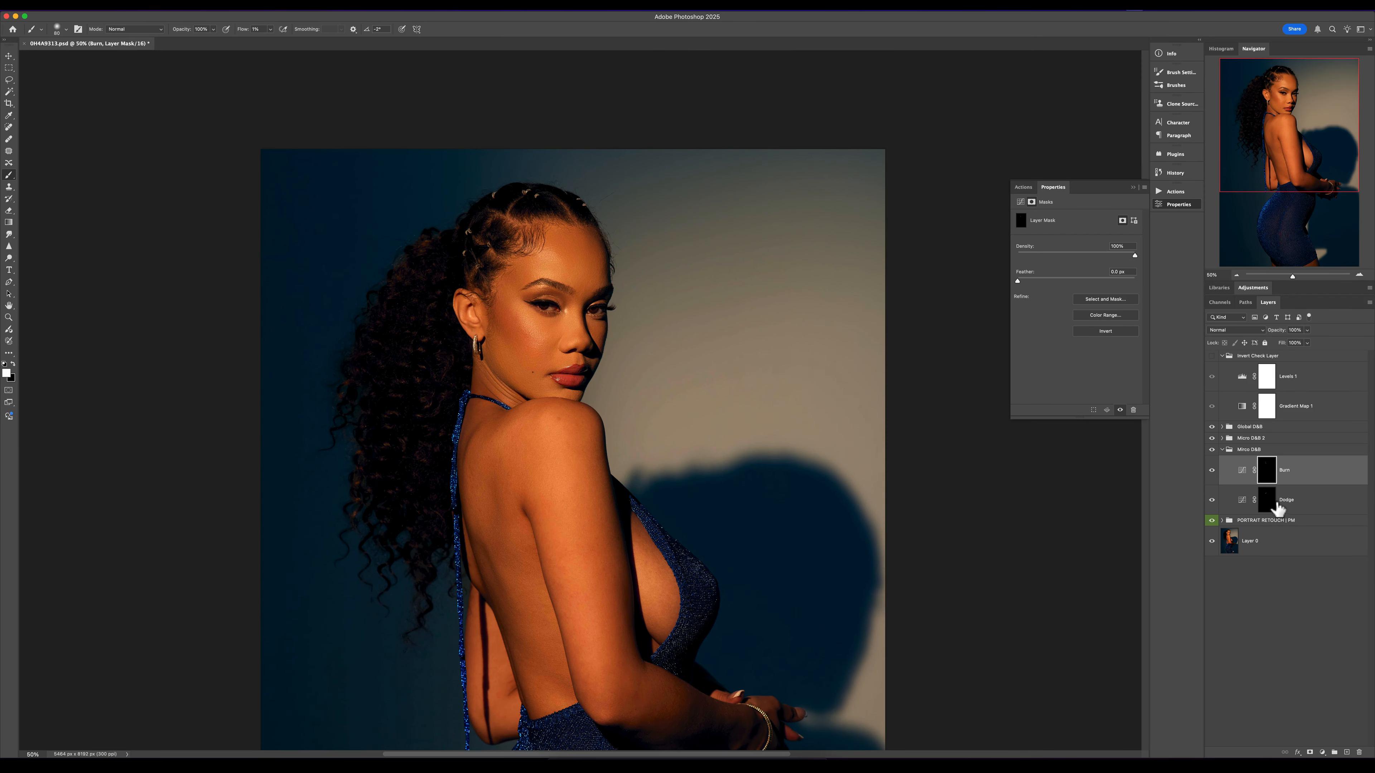
Step: Paint white on the Mirco D&B Dodge mask over the face and body in full color with a larger brush
left_click(1272, 506)
key("bracketright")
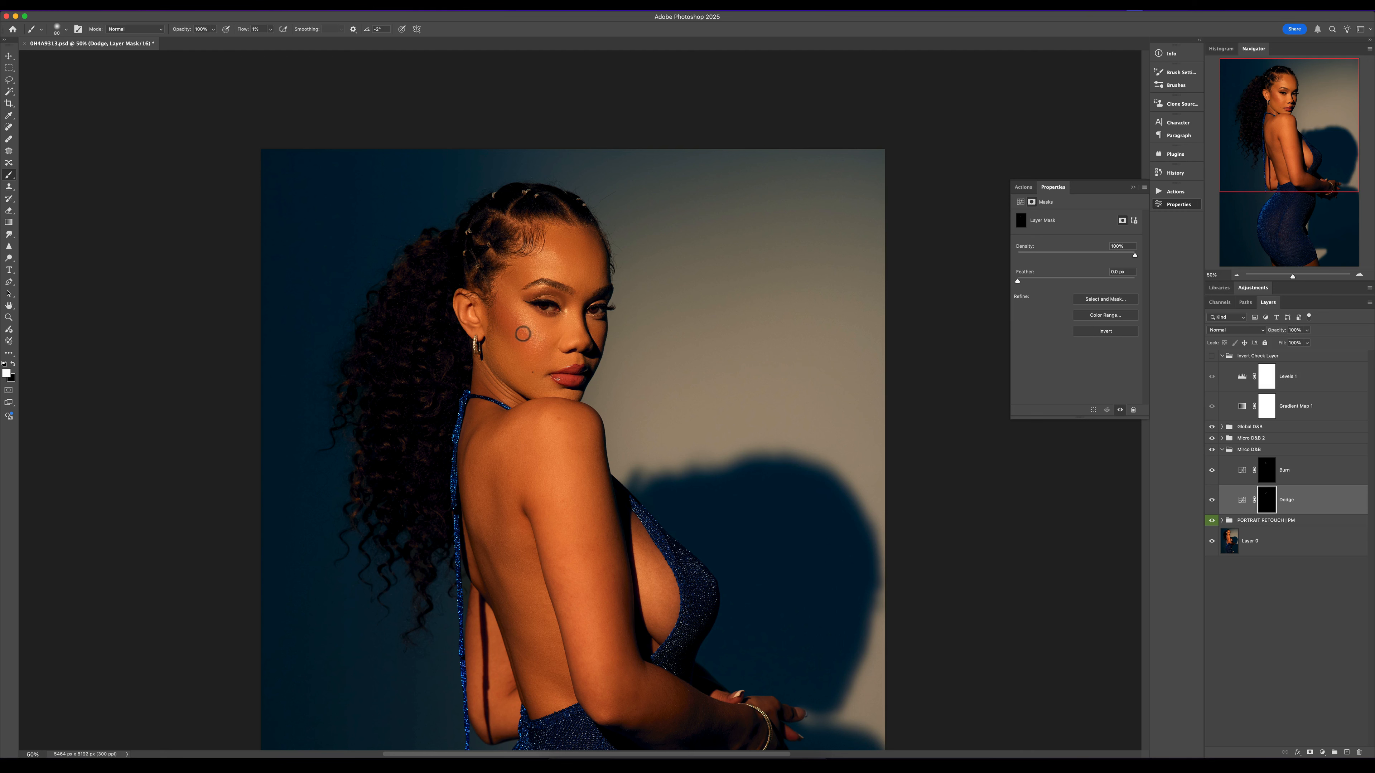
key("bracketright")
key("bracketright")
key("bracketright")
key("bracketright")
key("super+equal")
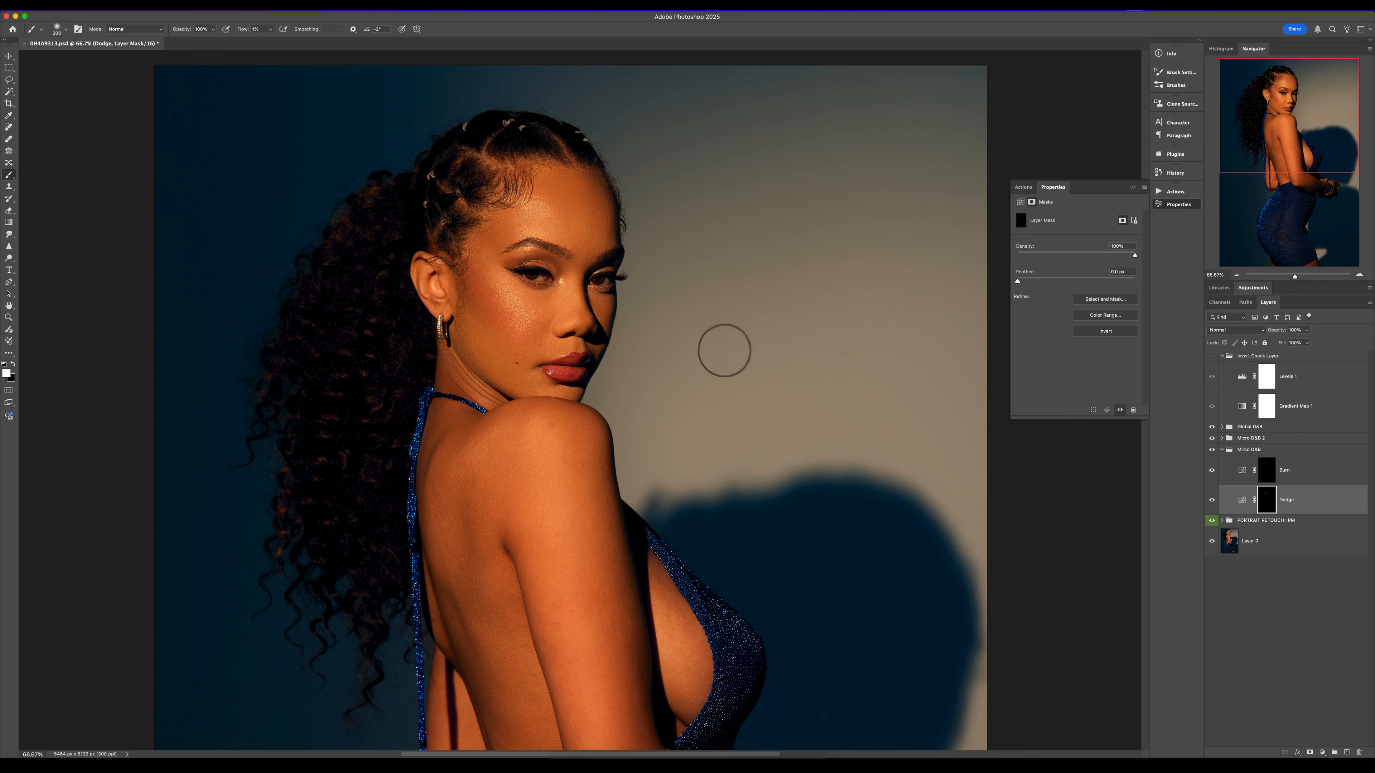
Step: Review the dodge and burn result on the whole portrait and collapse the Mirco D&B group
key("super+minus")
key("super+minus")
key("super+minus")
key("super+minus")
key("super+equal")
key("super+equal")
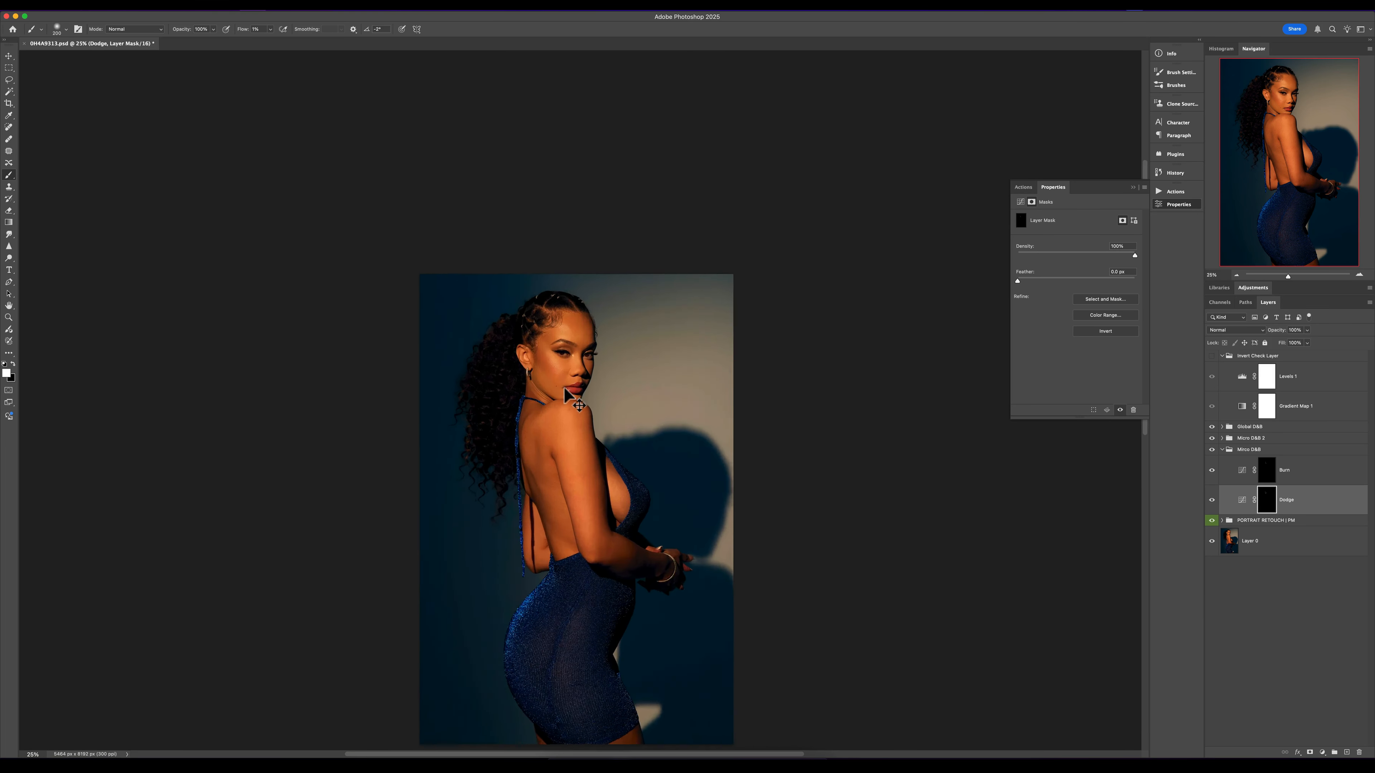
left_click(1221, 450)
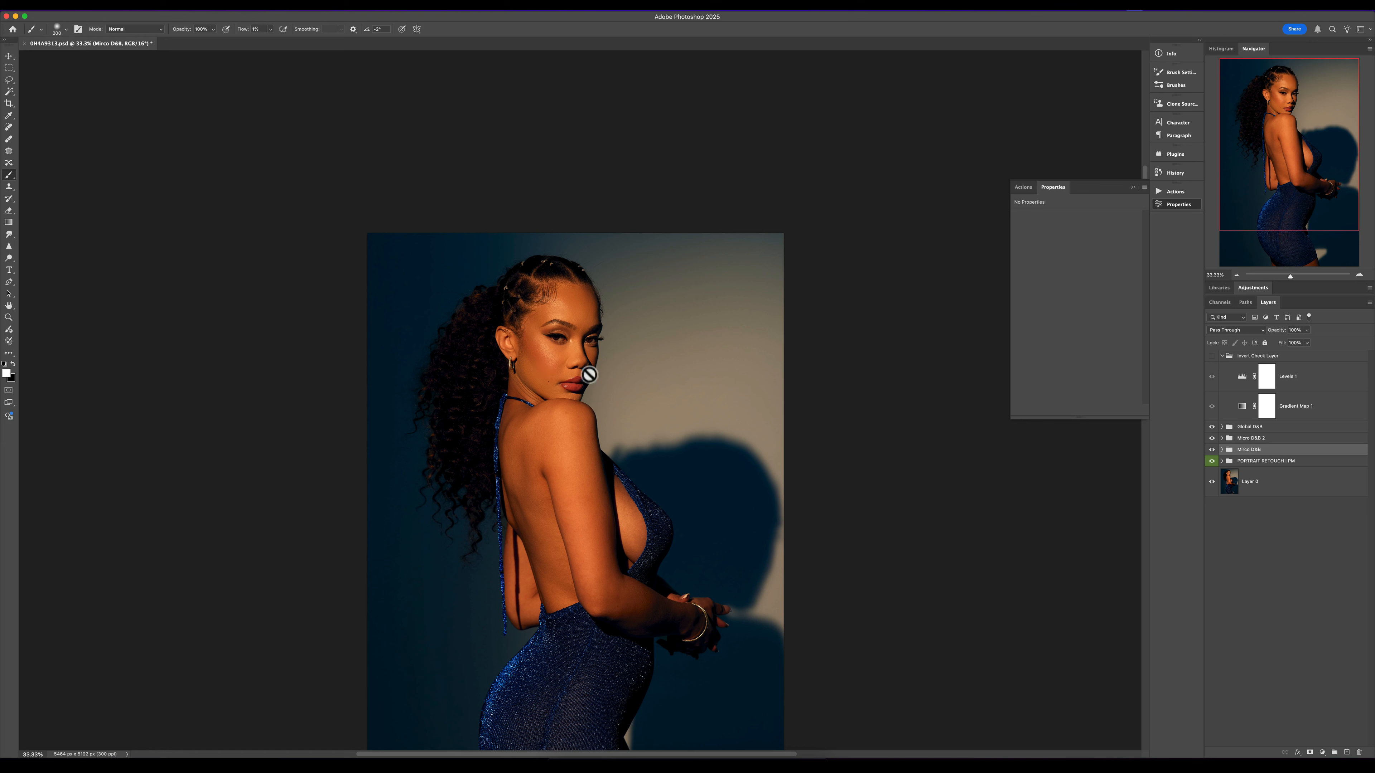
Step: Run the Eyes N Teeth Whitening action, target its Photo Filter 1 mask and set the brush flow to 100%
left_click(1175, 191)
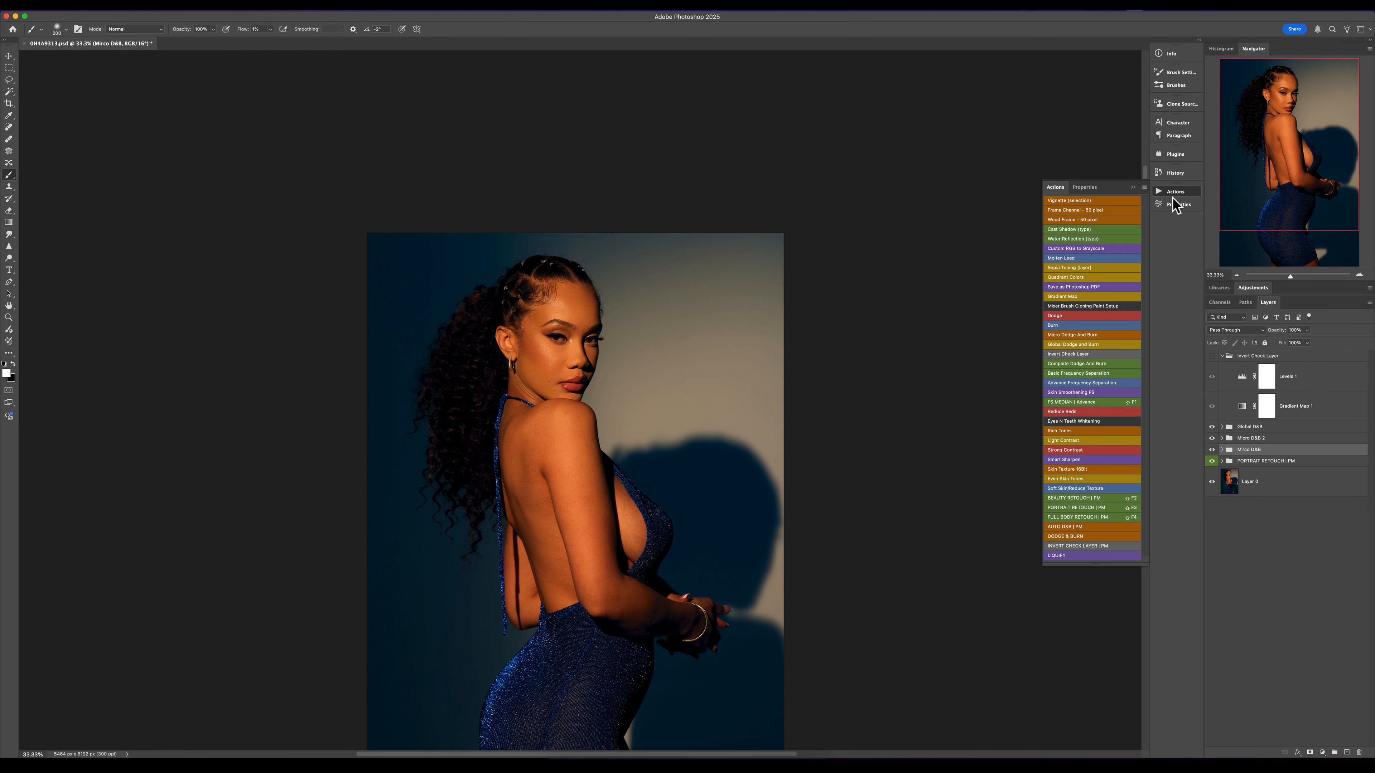
left_click(1061, 421)
left_click(1221, 450)
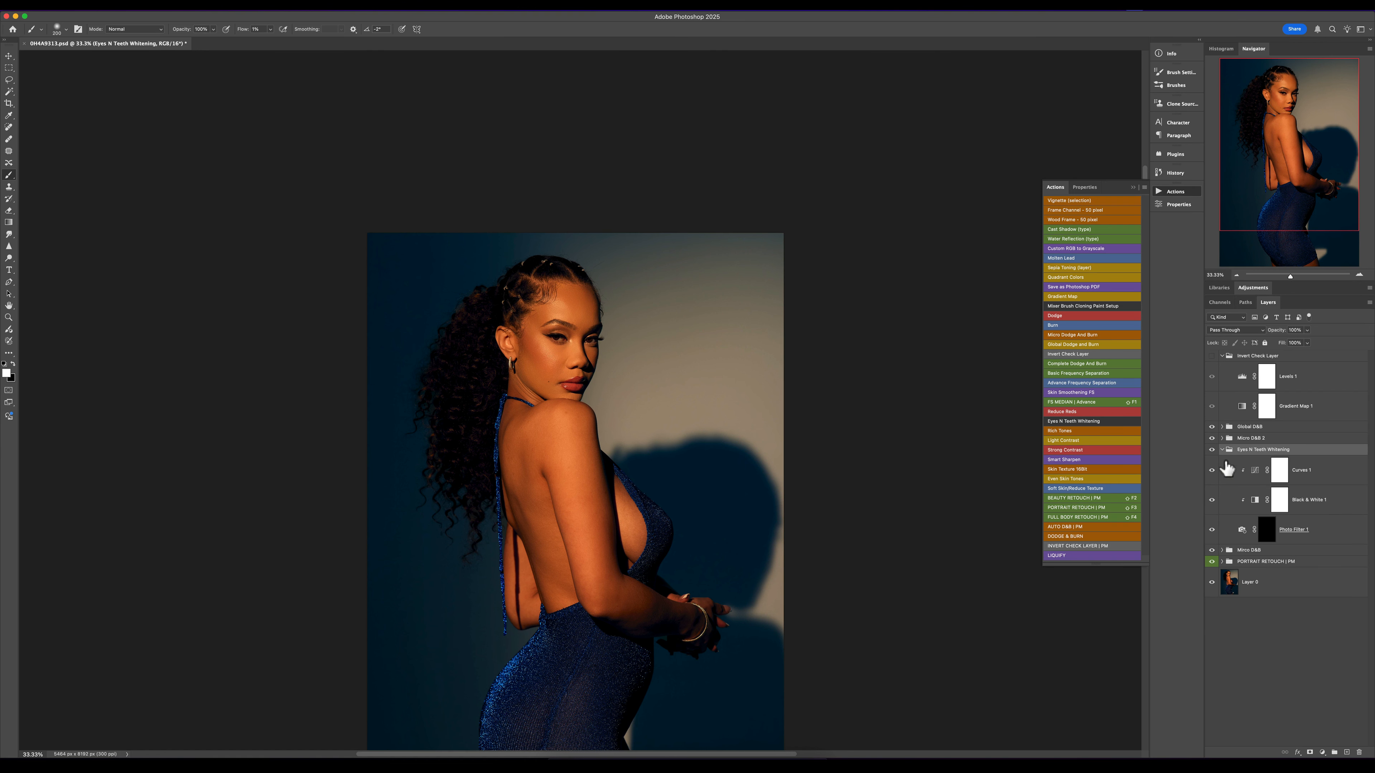
left_click(1264, 528)
left_click(270, 29)
left_click_drag(269, 40, 331, 43)
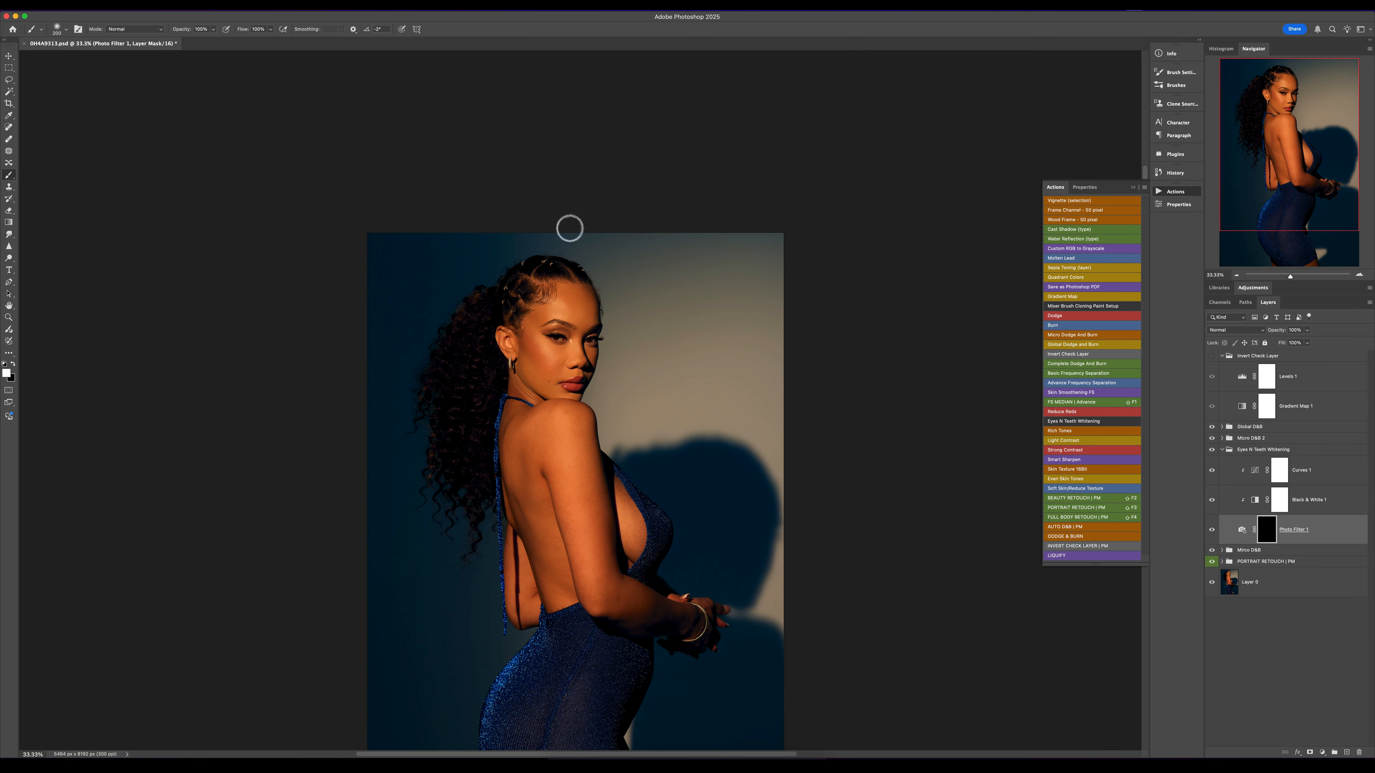
Step: Paint white on the Photo Filter 1 mask over the inner white of the fully lit eye with a small brush at 300% zoom
key("super+plus")
key("super+plus")
key("super+plus")
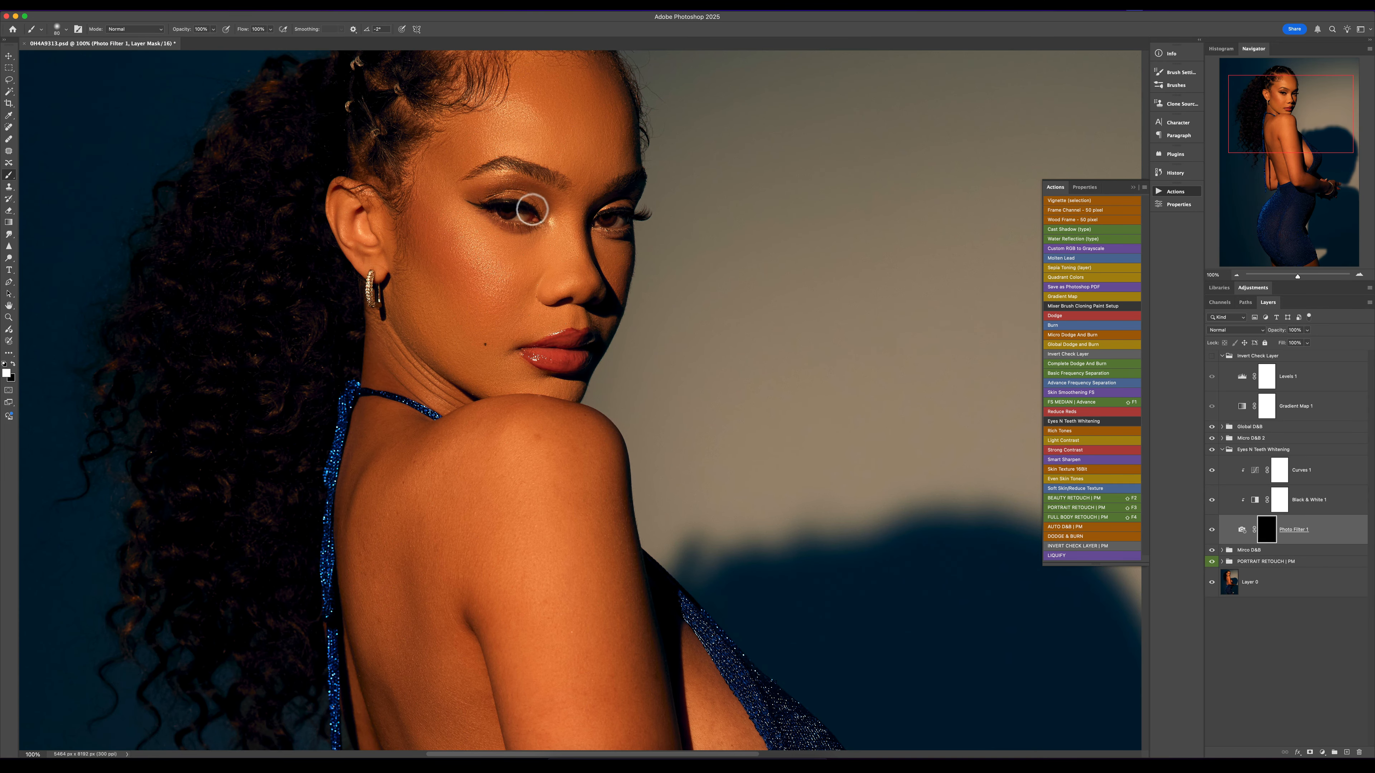
key("bracketleft")
key("bracketleft")
key("super+plus")
key("super+plus")
left_click_drag(536, 169, 512, 524)
key("bracketleft")
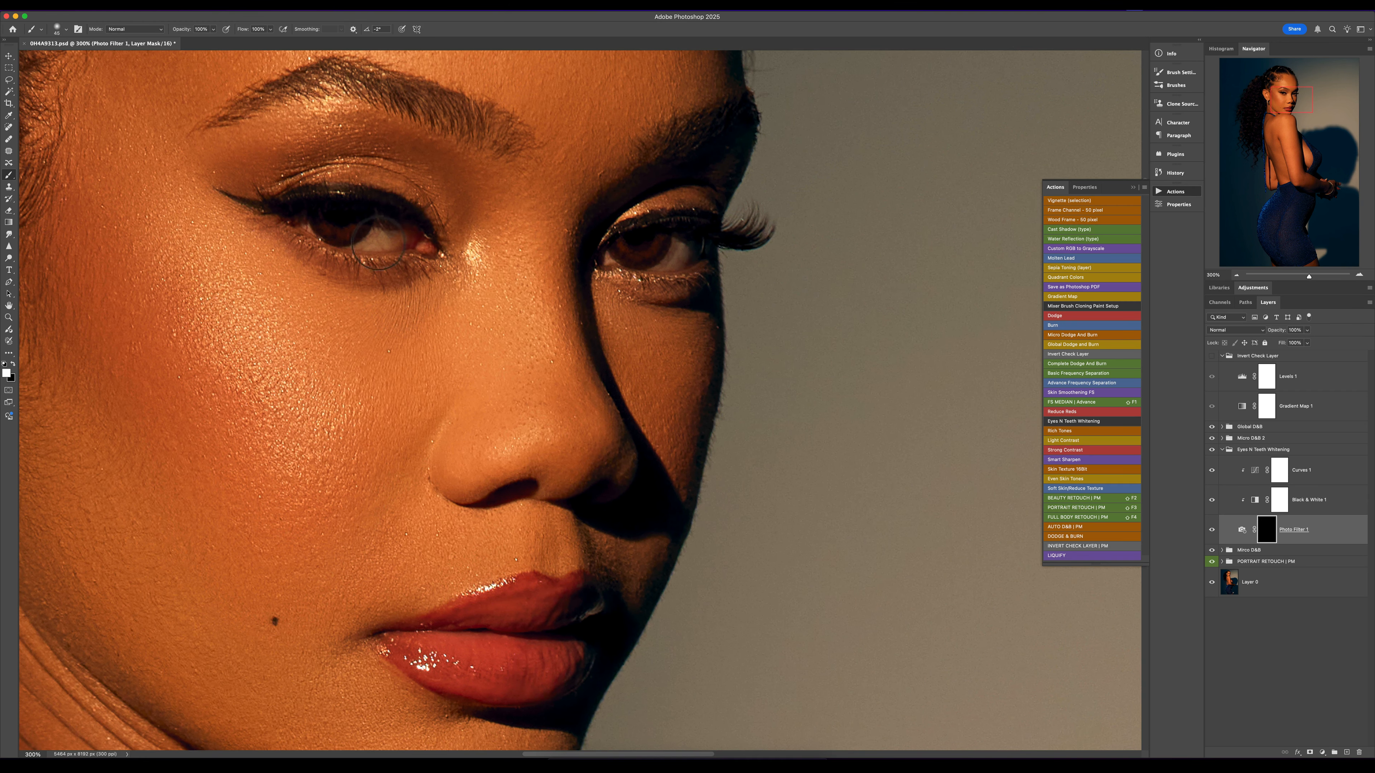
mouse_move(394, 236)
left_mouse_down()
mouse_move(374, 243)
mouse_move(402, 233)
left_mouse_up()
key("bracketleft")
key("bracketleft")
key("bracketleft")
key("bracketleft")
key("bracketleft")
key("bracketleft")
key("bracketleft")
key("bracketleft")
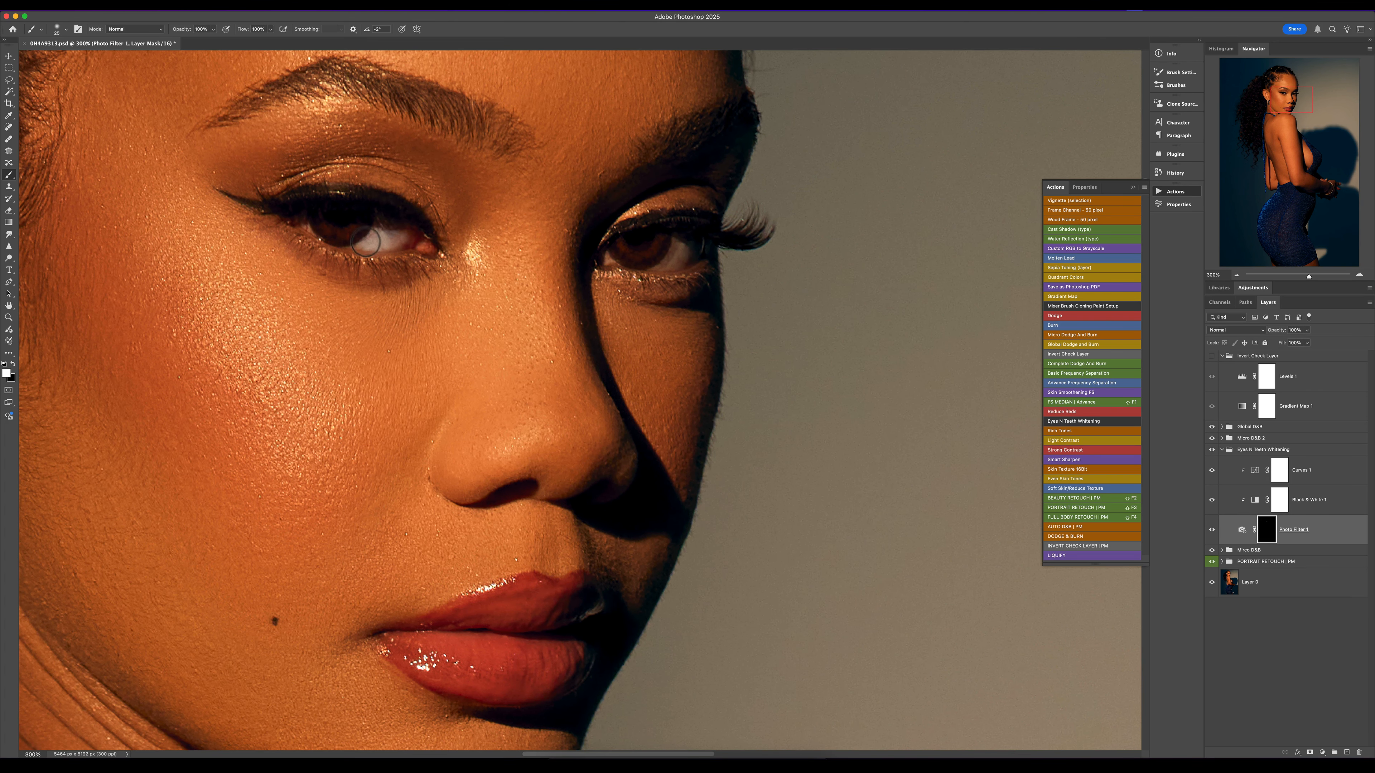
Step: Whiten the lit eye's outer corner and the shadowed eye's white on the Photo Filter 1 mask, and check the whole portrait
left_click_drag(295, 224, 308, 225)
key("bracketright")
key("bracketright")
key("bracketright")
mouse_move(688, 265)
left_mouse_down()
mouse_move(682, 243)
mouse_move(659, 266)
mouse_move(607, 259)
left_mouse_up()
key("bracketleft")
key("bracketleft")
key("bracketleft")
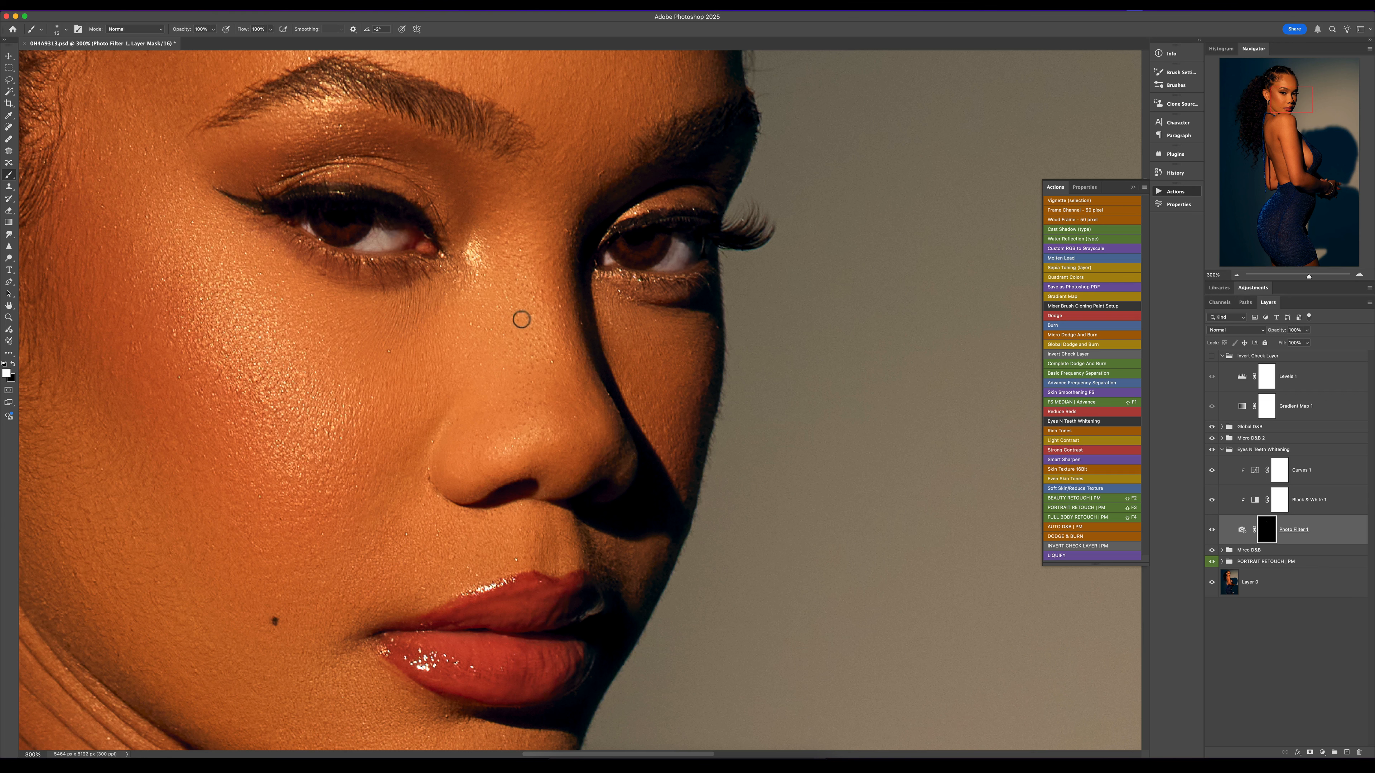
key("super+minus")
key("super+minus")
key("super+minus")
key("super+minus")
key("super+minus")
key("super+minus")
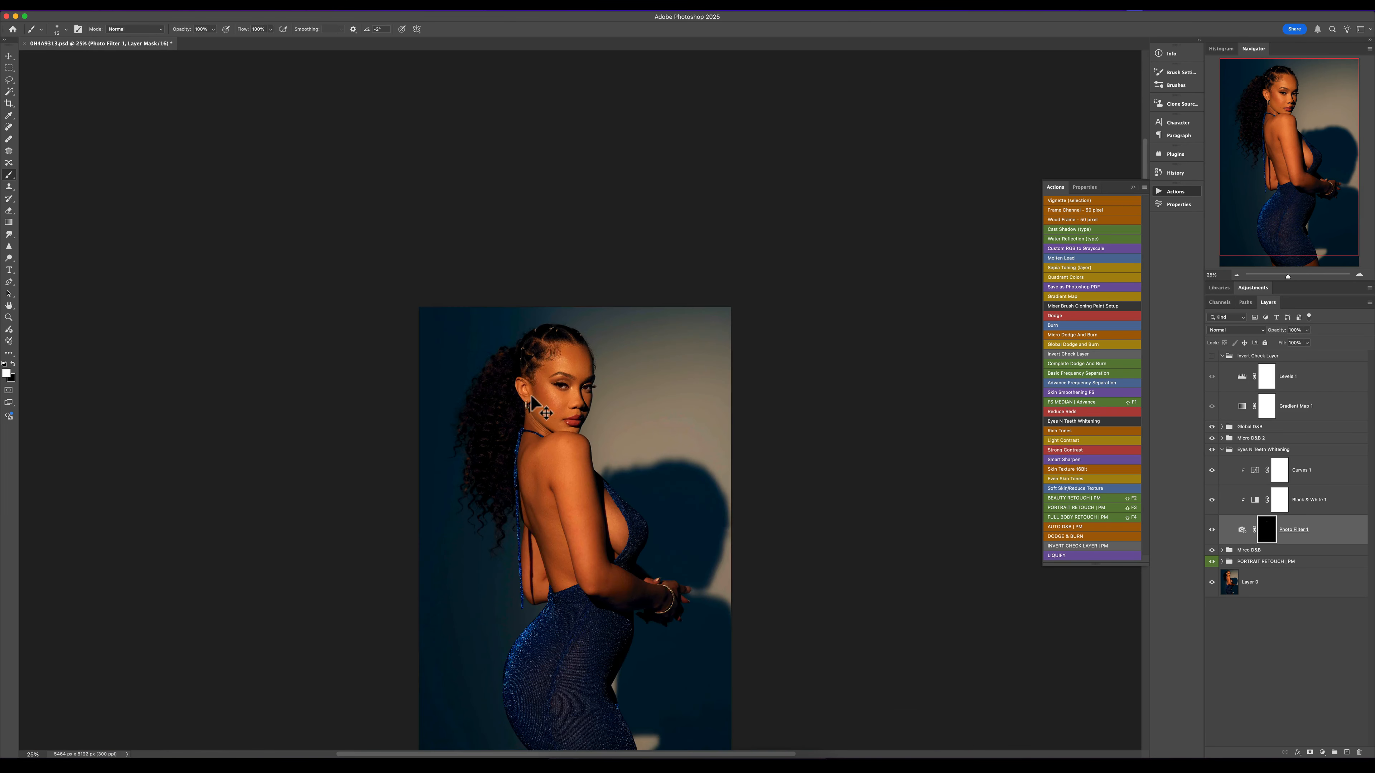
Step: Review the eye whitening on the whole portrait and collapse the Eyes N Teeth Whitening group
key("super+plus")
left_click_drag(594, 367, 621, 264)
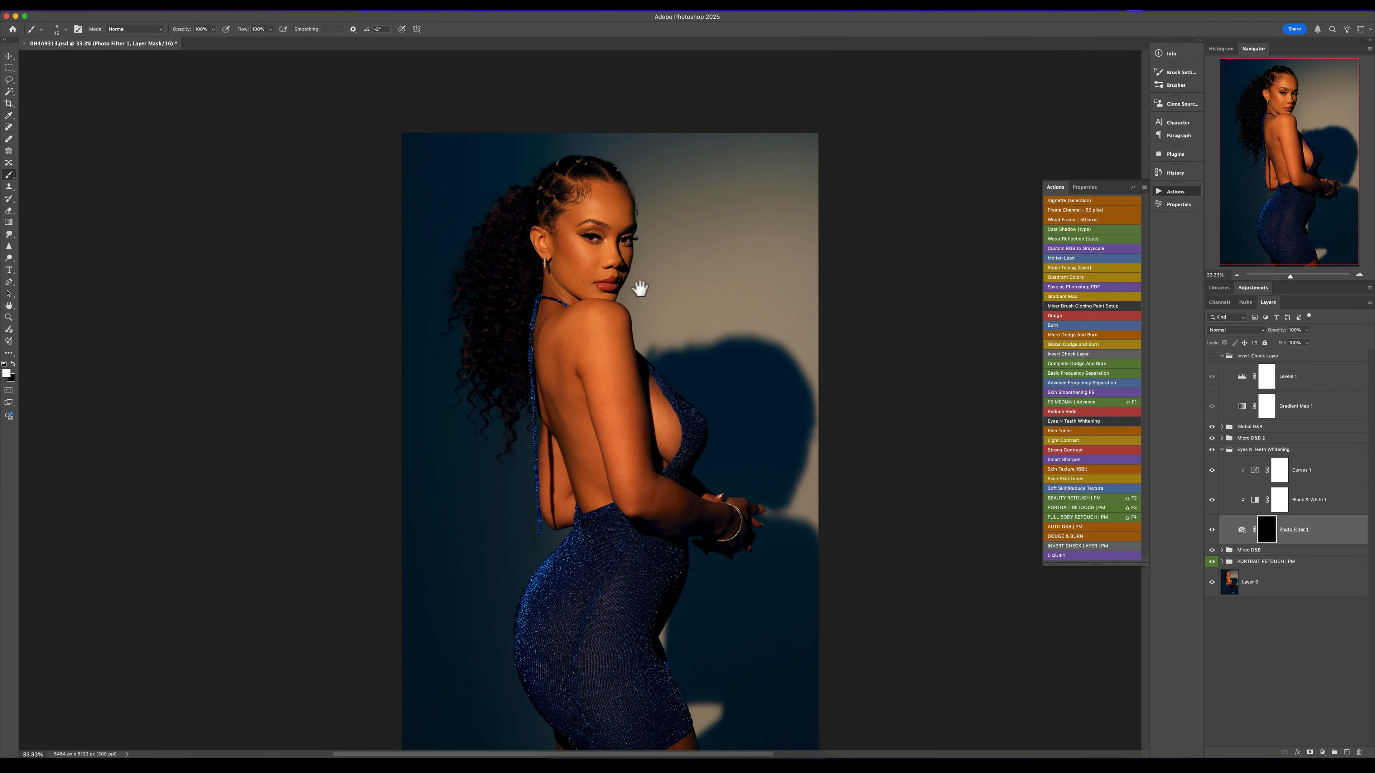
left_click_drag(630, 319, 607, 326)
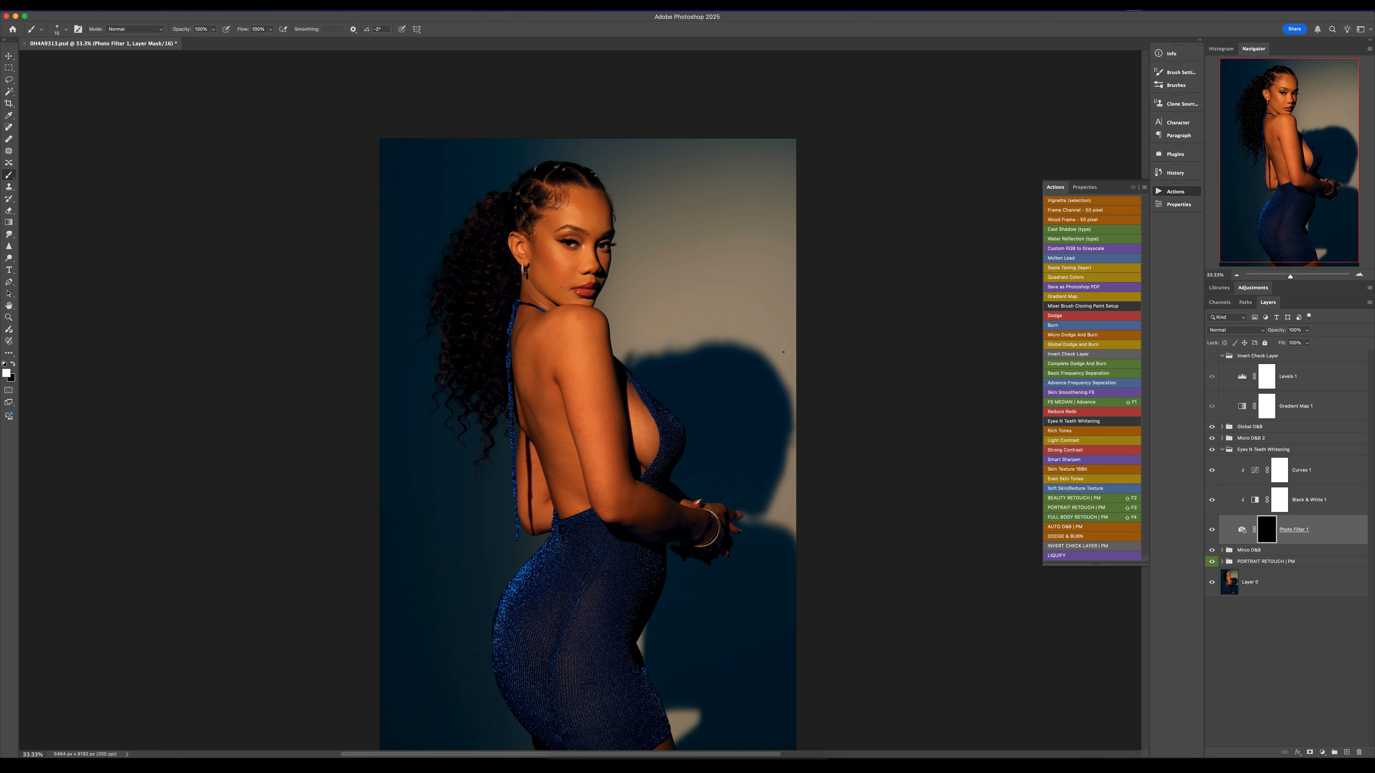
left_click_drag(674, 377, 681, 346)
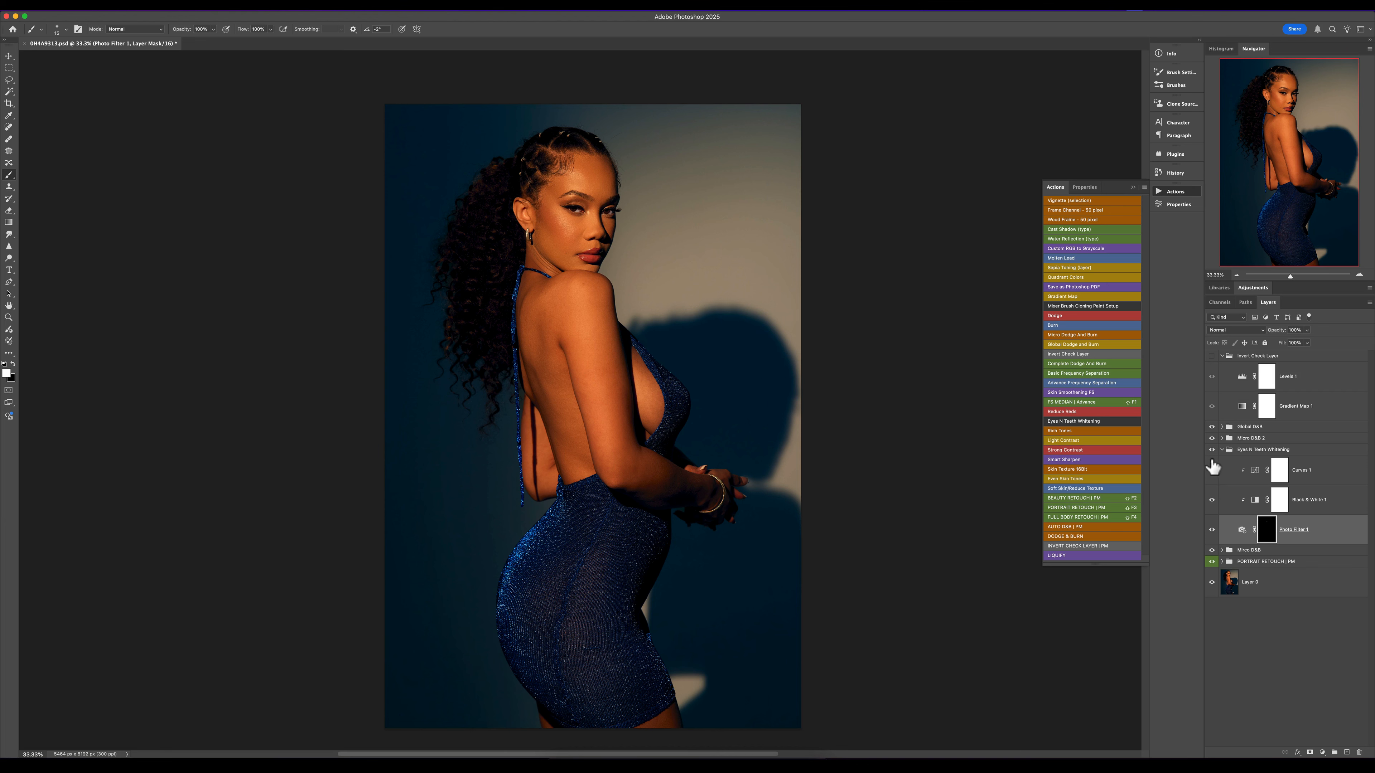
left_click(1221, 451)
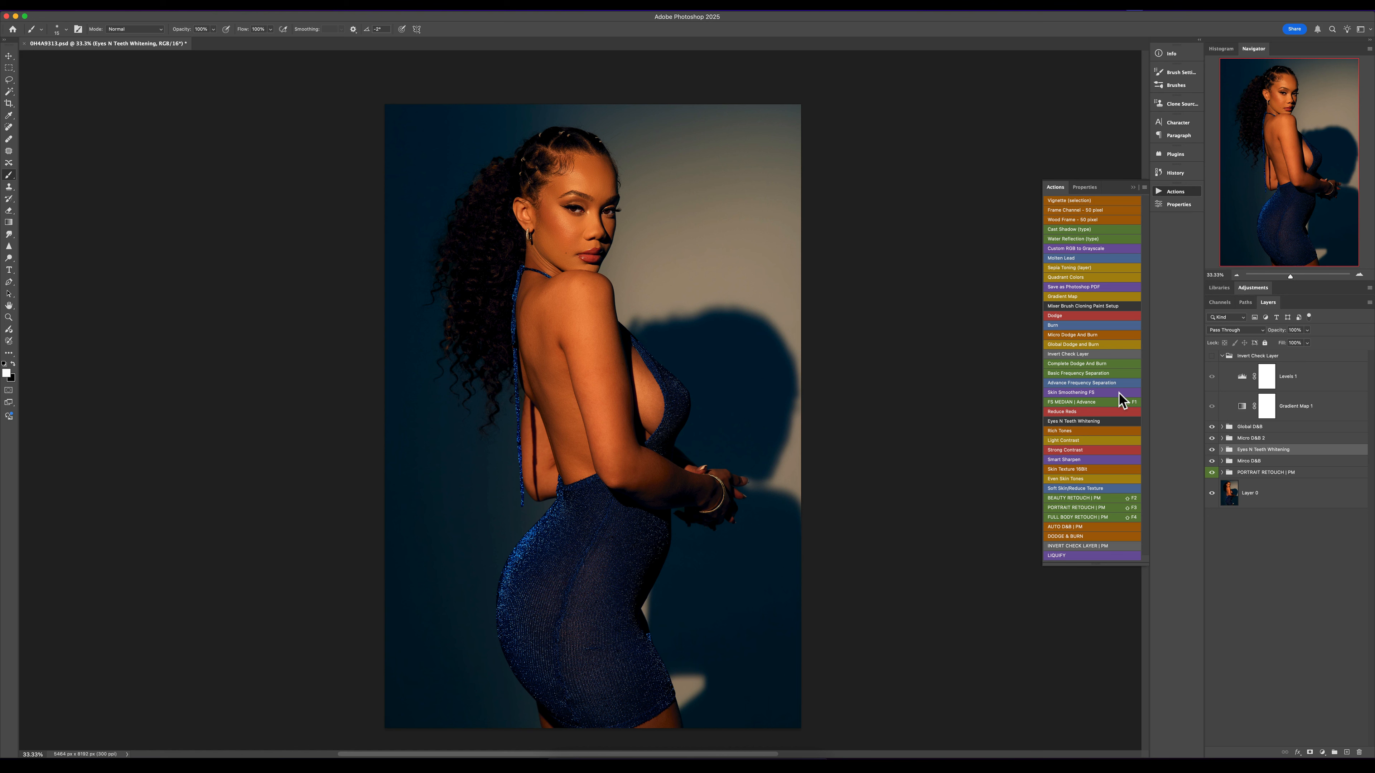
left_click_drag(610, 393, 633, 346)
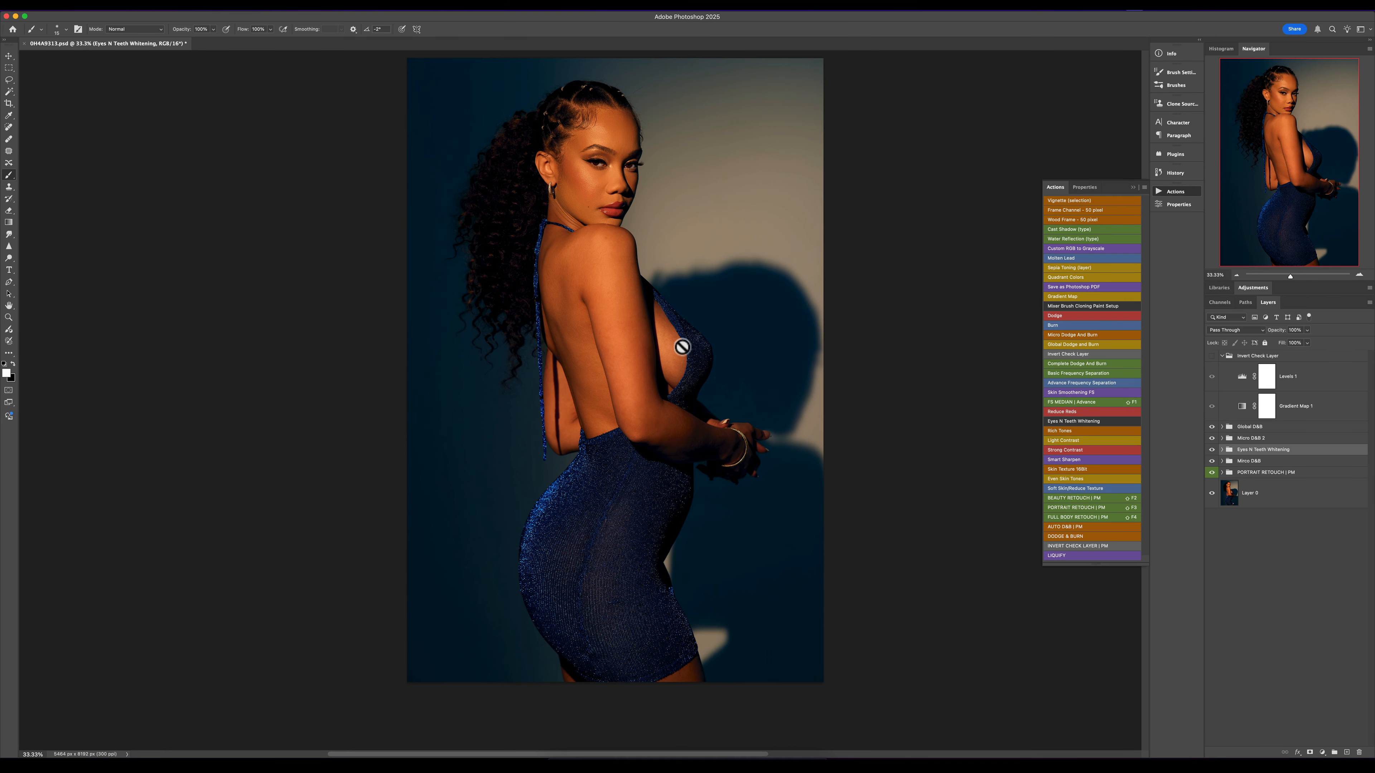
Step: Expand the Global D&B group, set the brush flow to 3% and target the Dodge layer's mask
left_click(1221, 426)
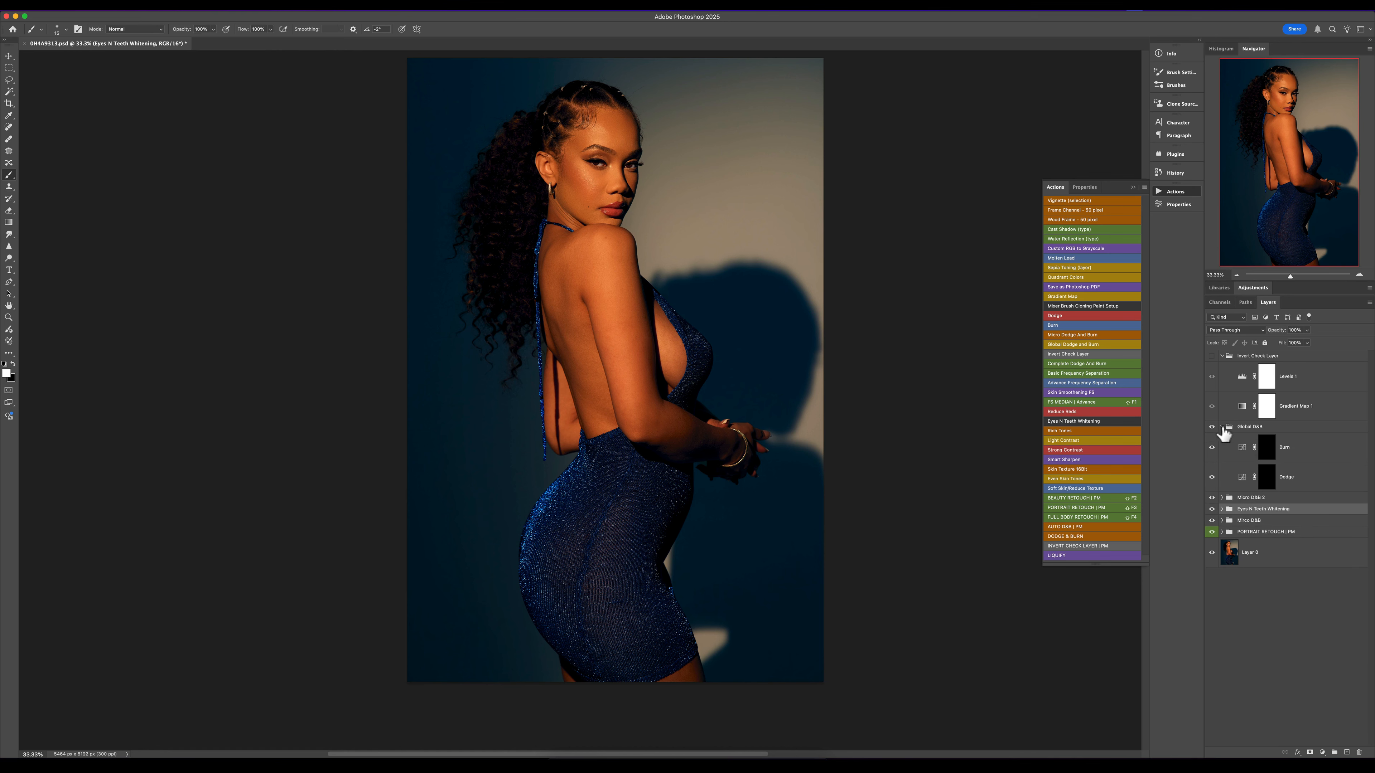
right_click(9, 175)
left_click(29, 174)
left_click(258, 30)
type("3")
left_click(1236, 330)
left_click(1236, 330)
left_click(1266, 478)
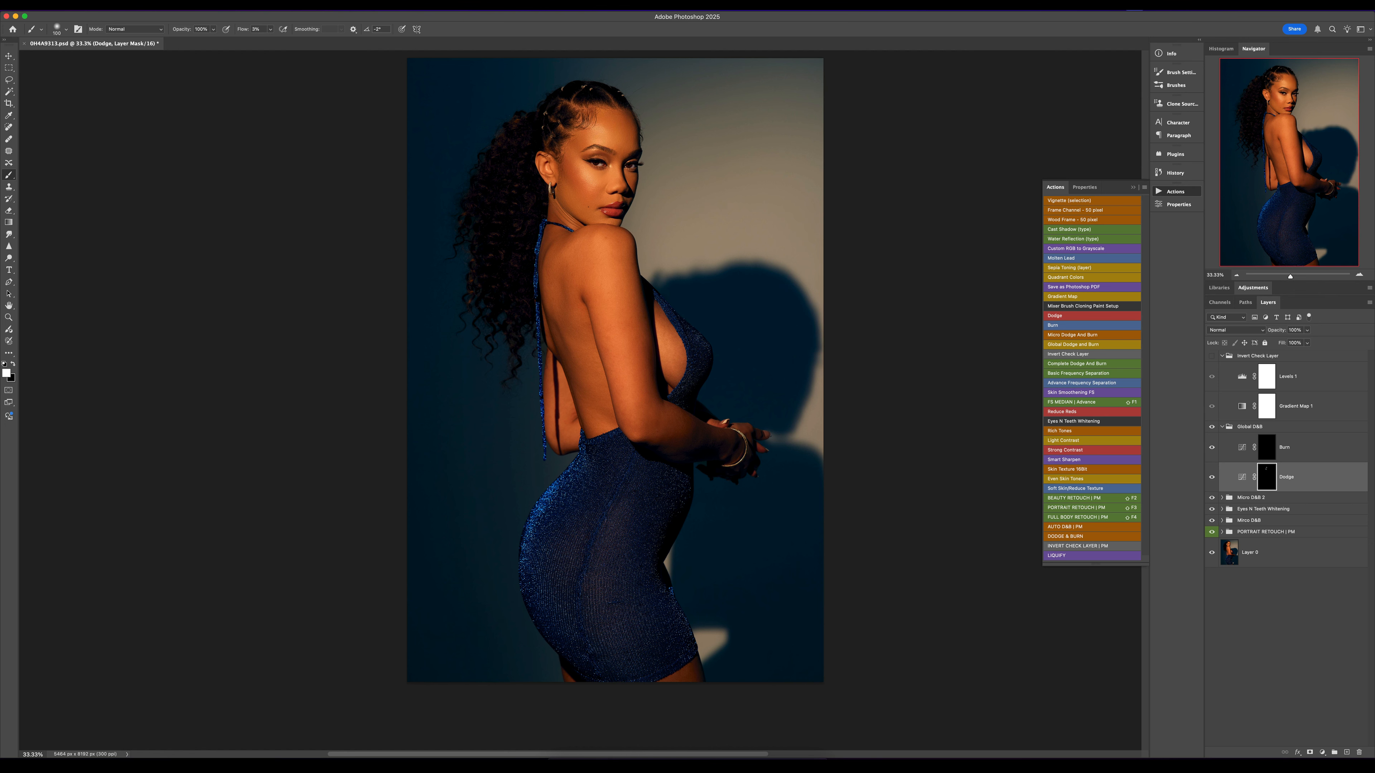
Step: Dodge the upper arm and the upper back by the shoulder with an enlarged soft white brush on the Dodge mask
key("]")
key("]")
key("]")
key("]")
key("]")
key("]")
key("]")
mouse_move(606, 280)
left_mouse_down()
mouse_move(602, 270)
mouse_move(618, 380)
left_mouse_up()
left_click_drag(565, 274, 583, 267)
key("bracketleft")
key("bracketleft")
Step: Burn the side of the face, the forehead, the back and the arm on the Burn mask, and collapse the Global D&B group
left_click(1266, 447)
key("bracketright")
key("bracketright")
key("bracketright")
mouse_move(569, 187)
left_mouse_down()
mouse_move(589, 127)
mouse_move(625, 136)
left_mouse_up()
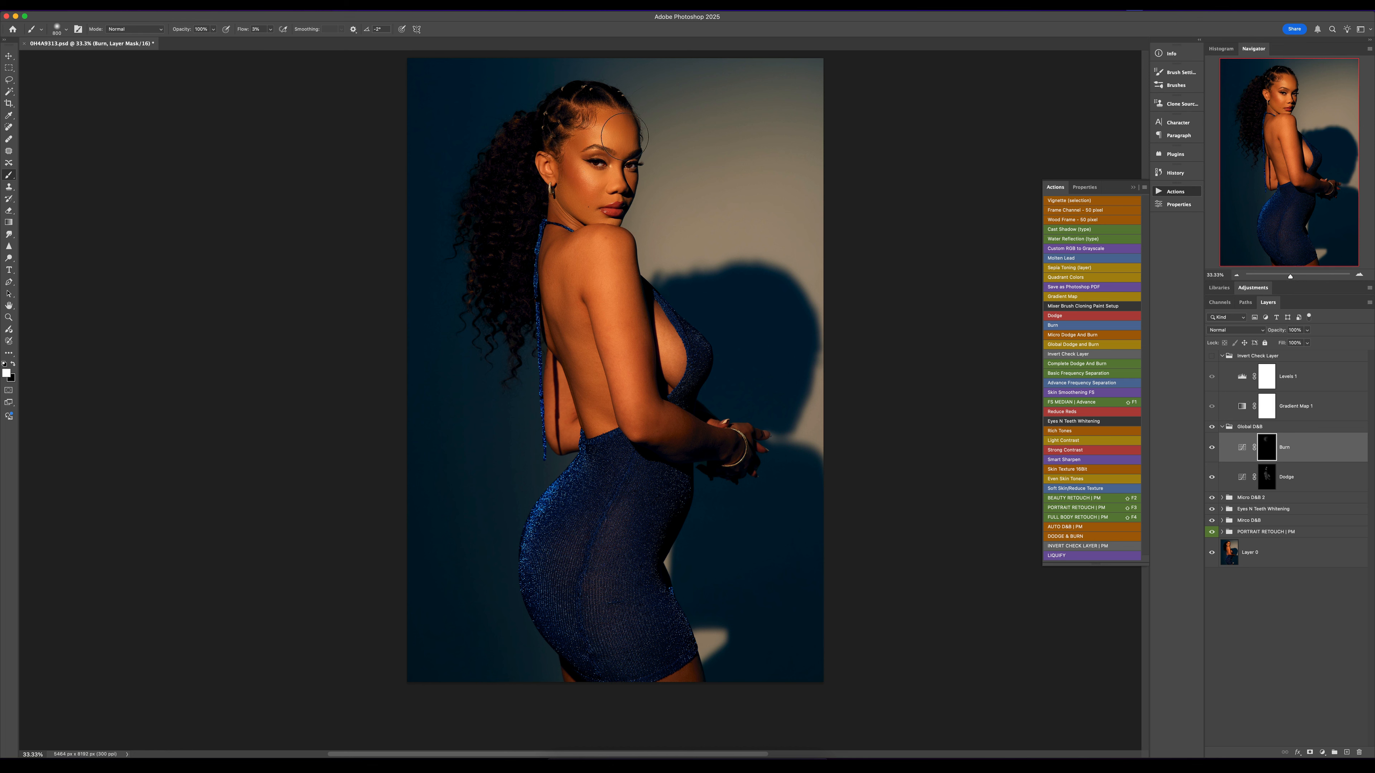
key("bracketleft")
key("bracketleft")
mouse_move(581, 289)
left_mouse_down()
mouse_move(552, 313)
mouse_move(618, 276)
mouse_move(643, 313)
mouse_move(657, 439)
left_mouse_up()
key("super+minus")
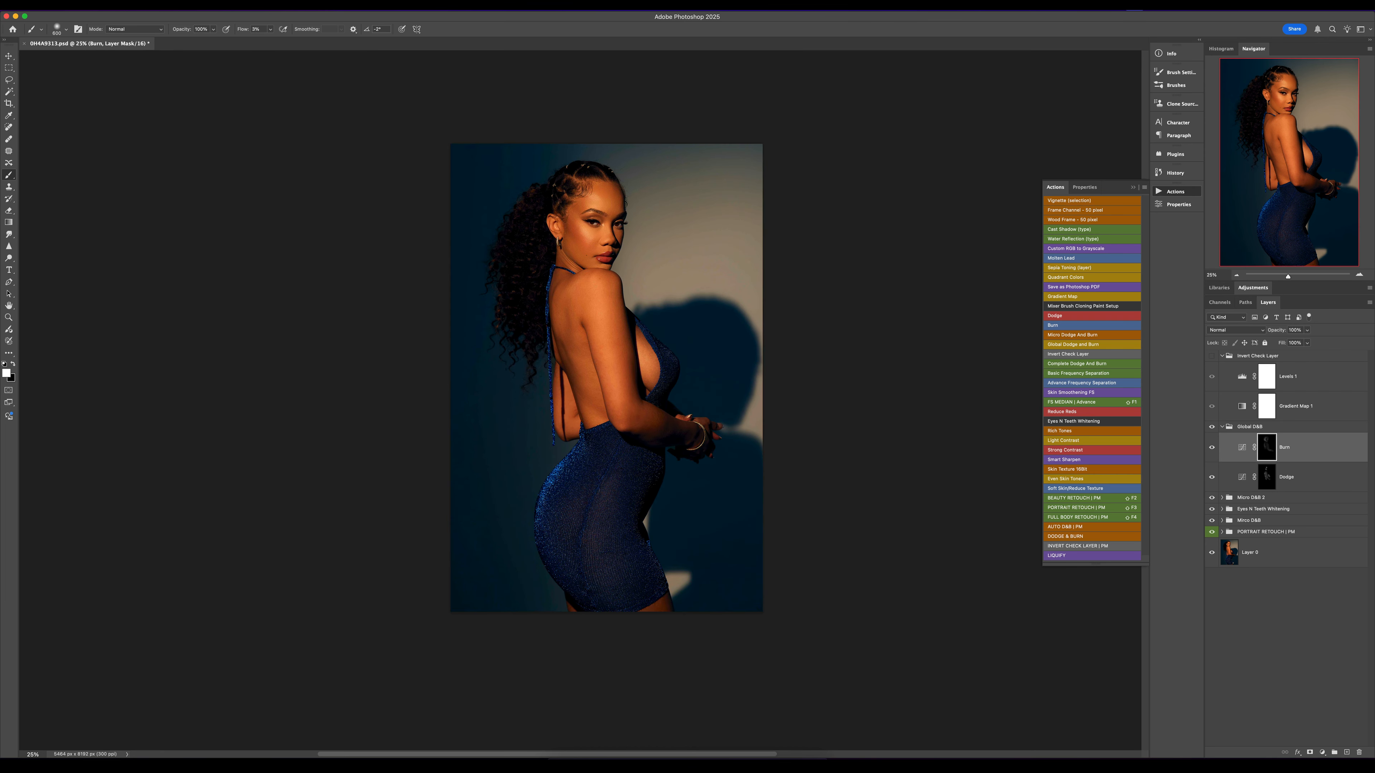
scroll(606, 378, "up", 2)
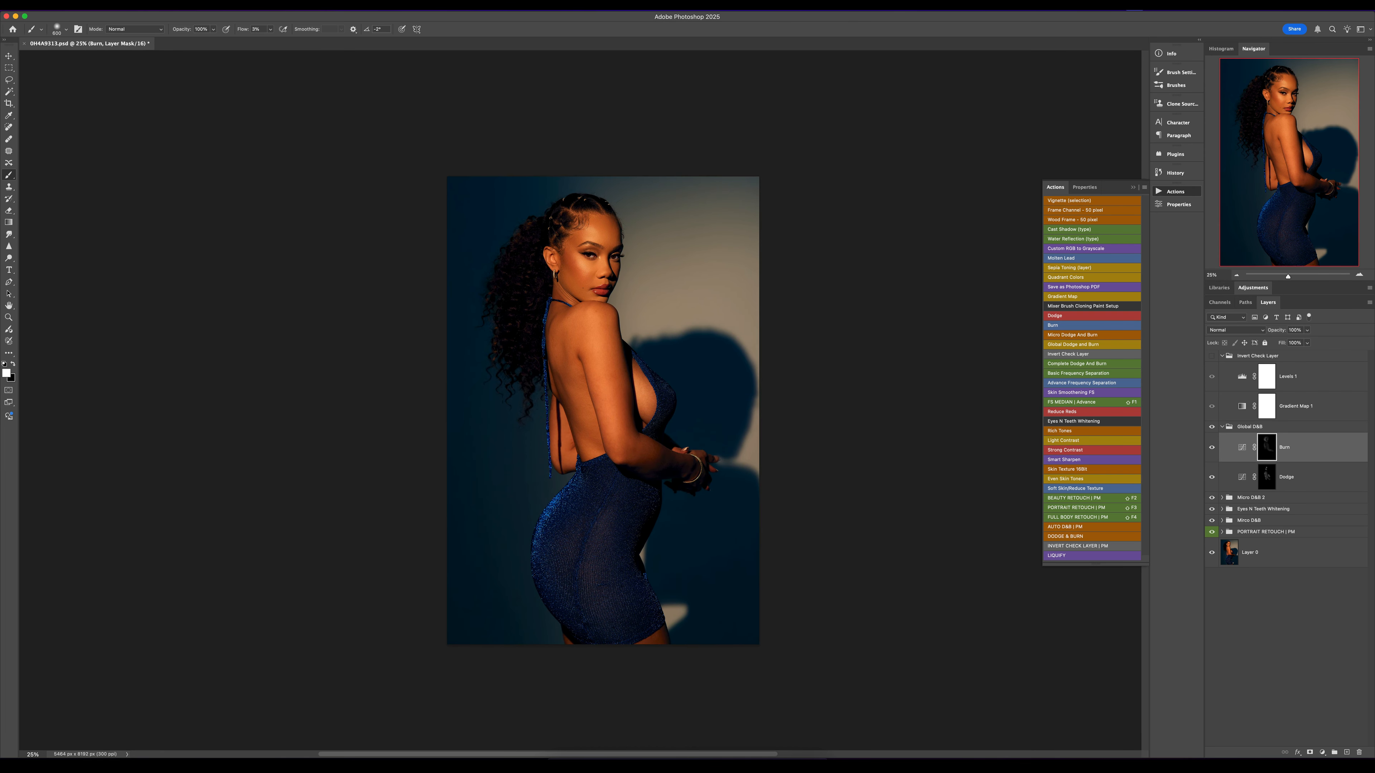
left_click(1221, 427)
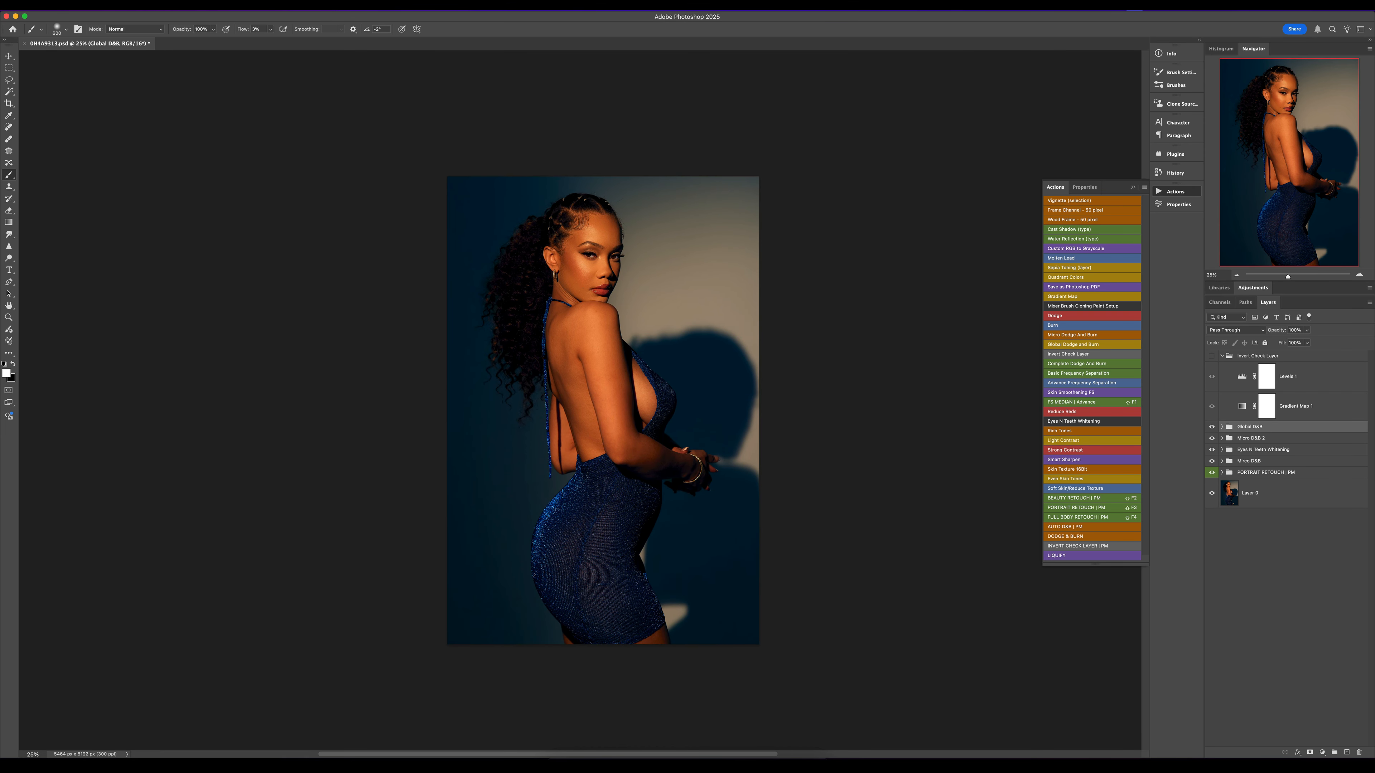
Step: Add a Color Lookup adjustment layer above Global D&B and load the 3D LUT Signature Skintone 6.CUBE from Skin Tone LUTs
left_click(1322, 753)
left_click(1330, 696)
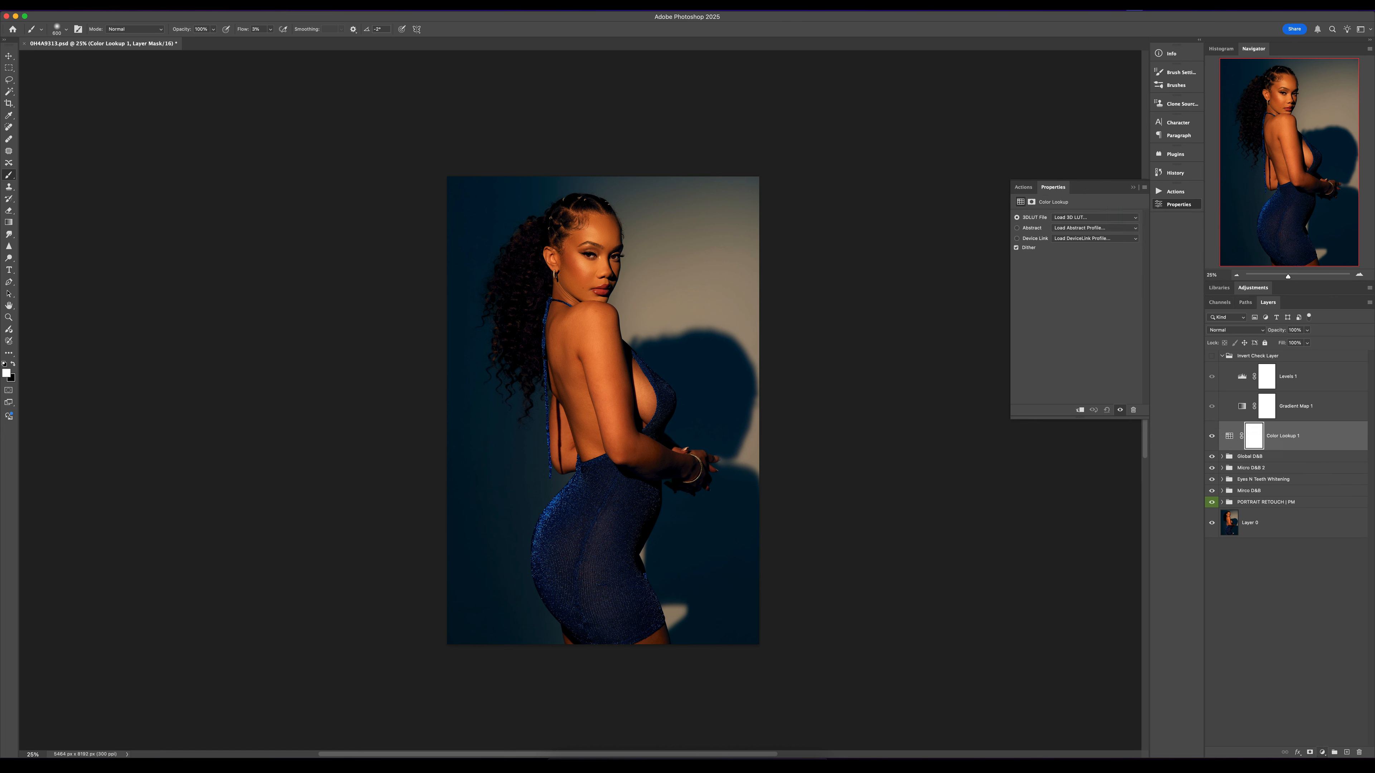
left_click(1094, 218)
left_click(1094, 218)
left_click(781, 119)
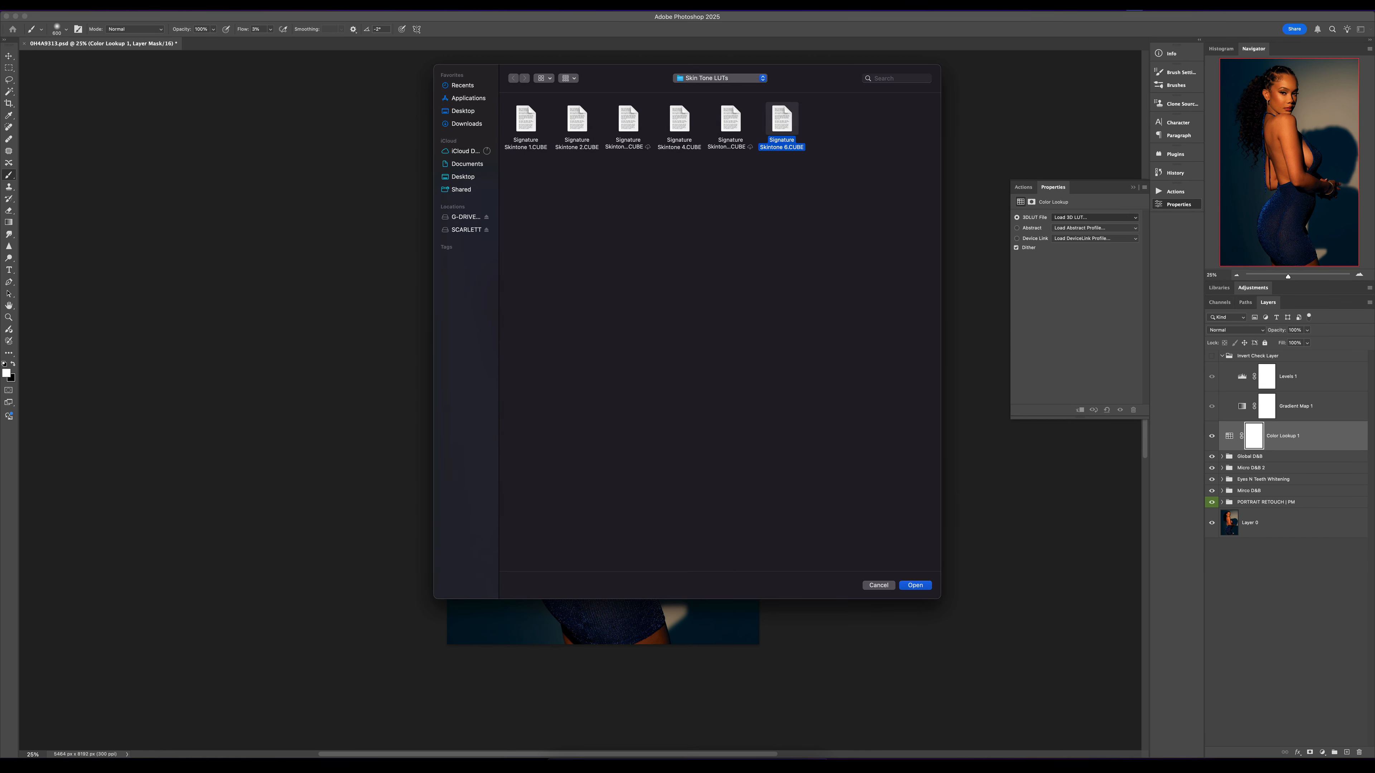
key("Return")
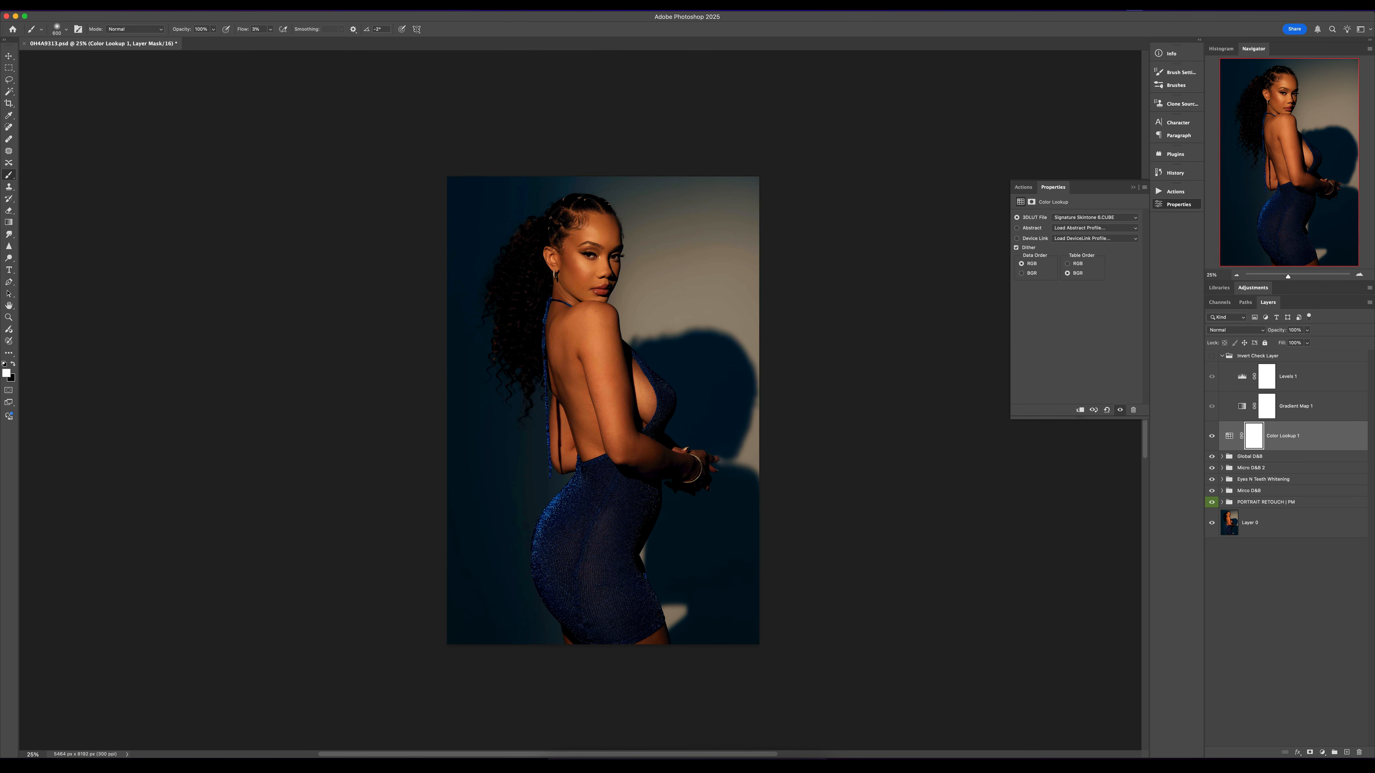
Step: Add a second Color Lookup adjustment layer and load the 3D LUT Signature Skintone 4.CUBE
left_click(1322, 752)
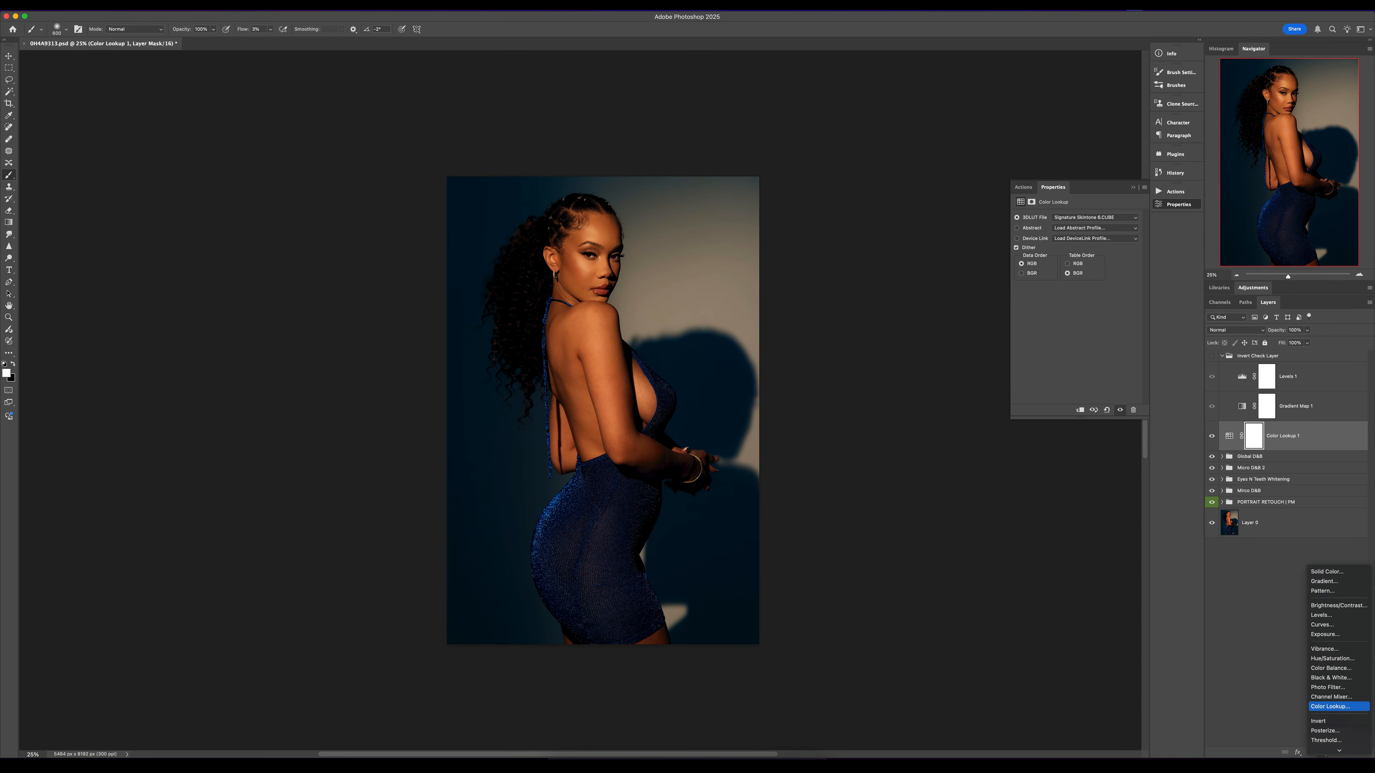
left_click(1337, 705)
left_click(1094, 218)
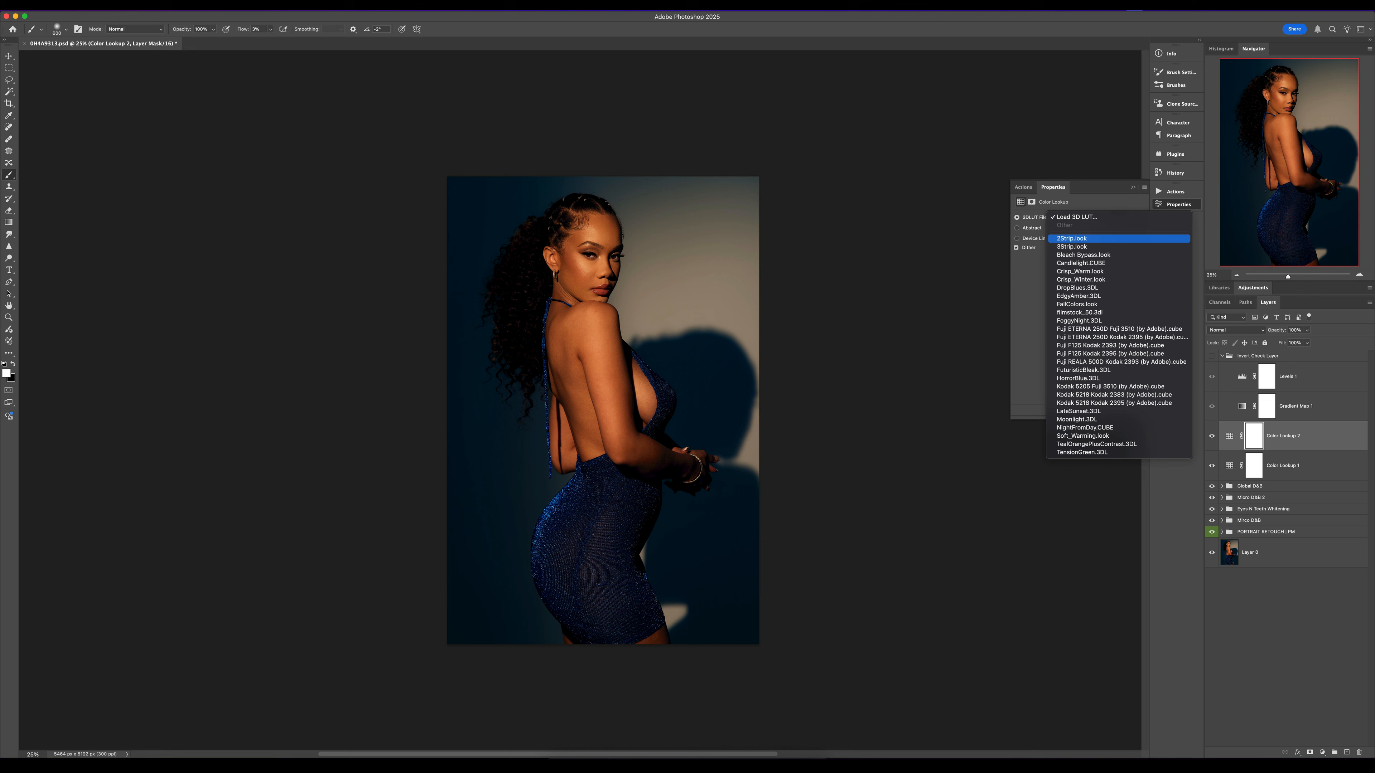
left_click(1082, 217)
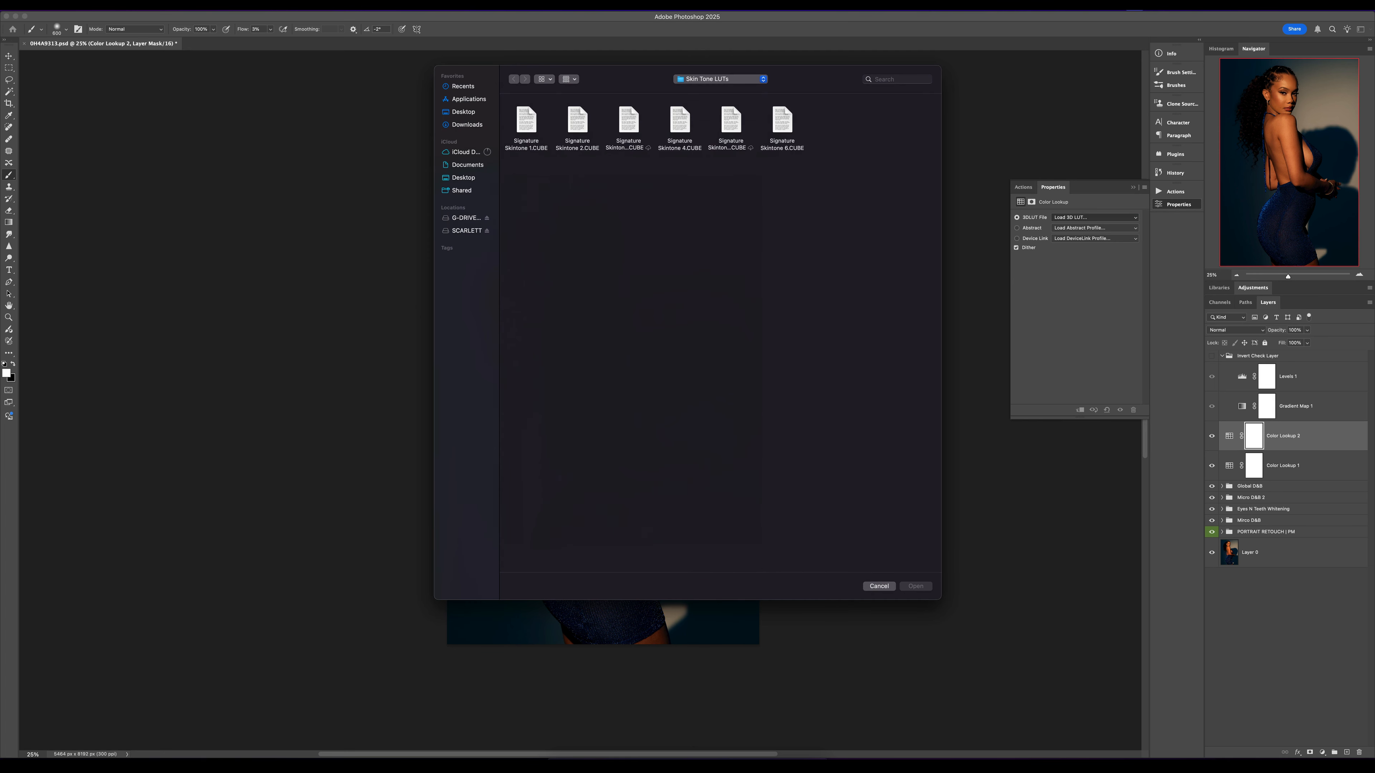
left_click(680, 120)
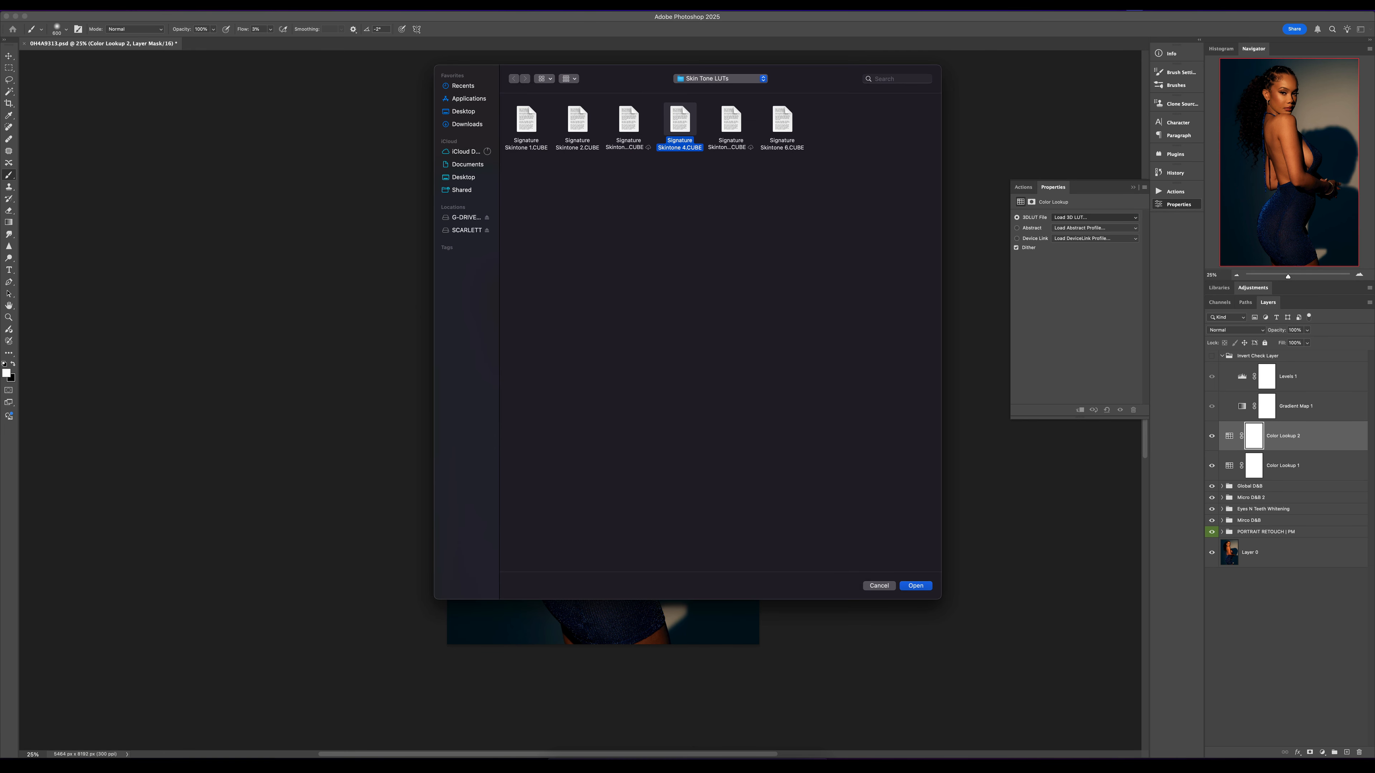
left_click(915, 587)
Step: Lower the opacity of Color Lookup 1 to about 59% and of Color Lookup 2 to 30%
left_click(1307, 331)
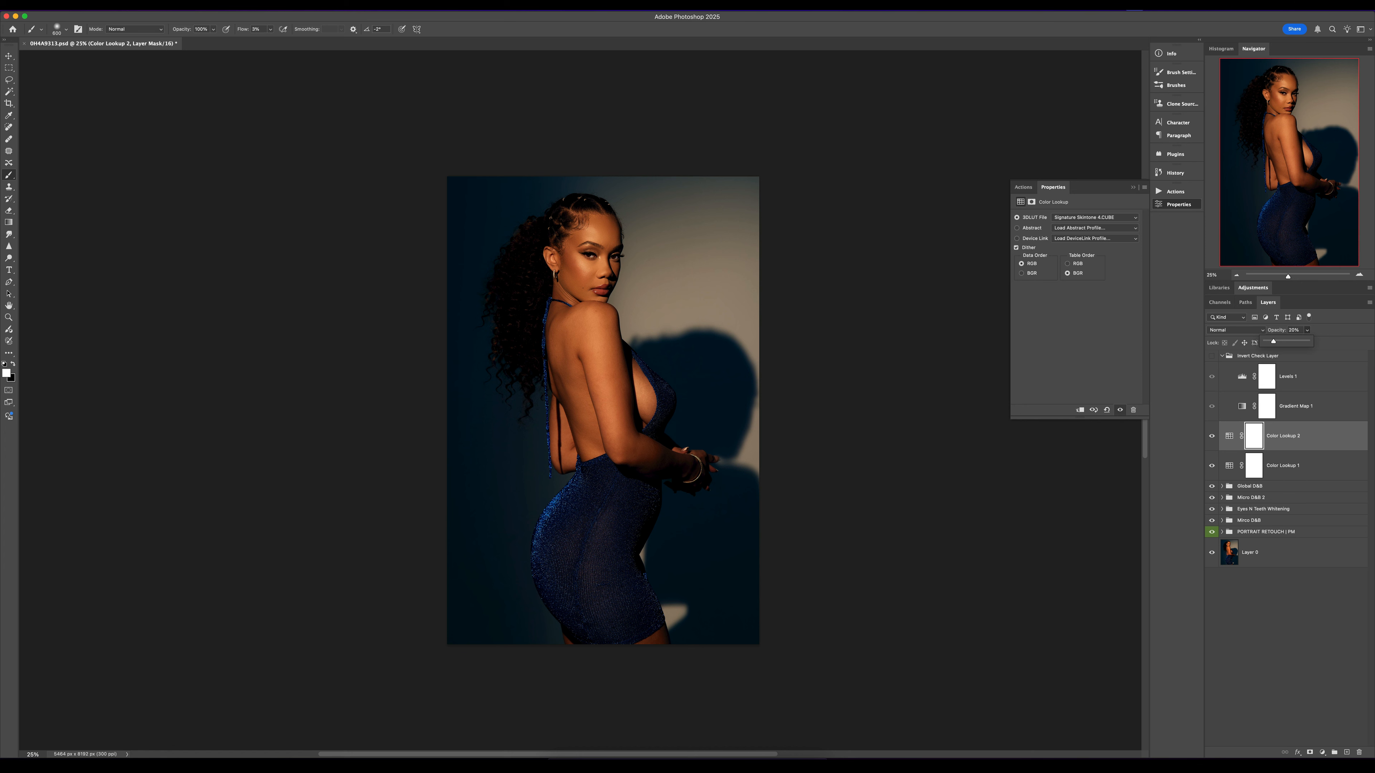
left_click(1300, 465)
left_click(1307, 330)
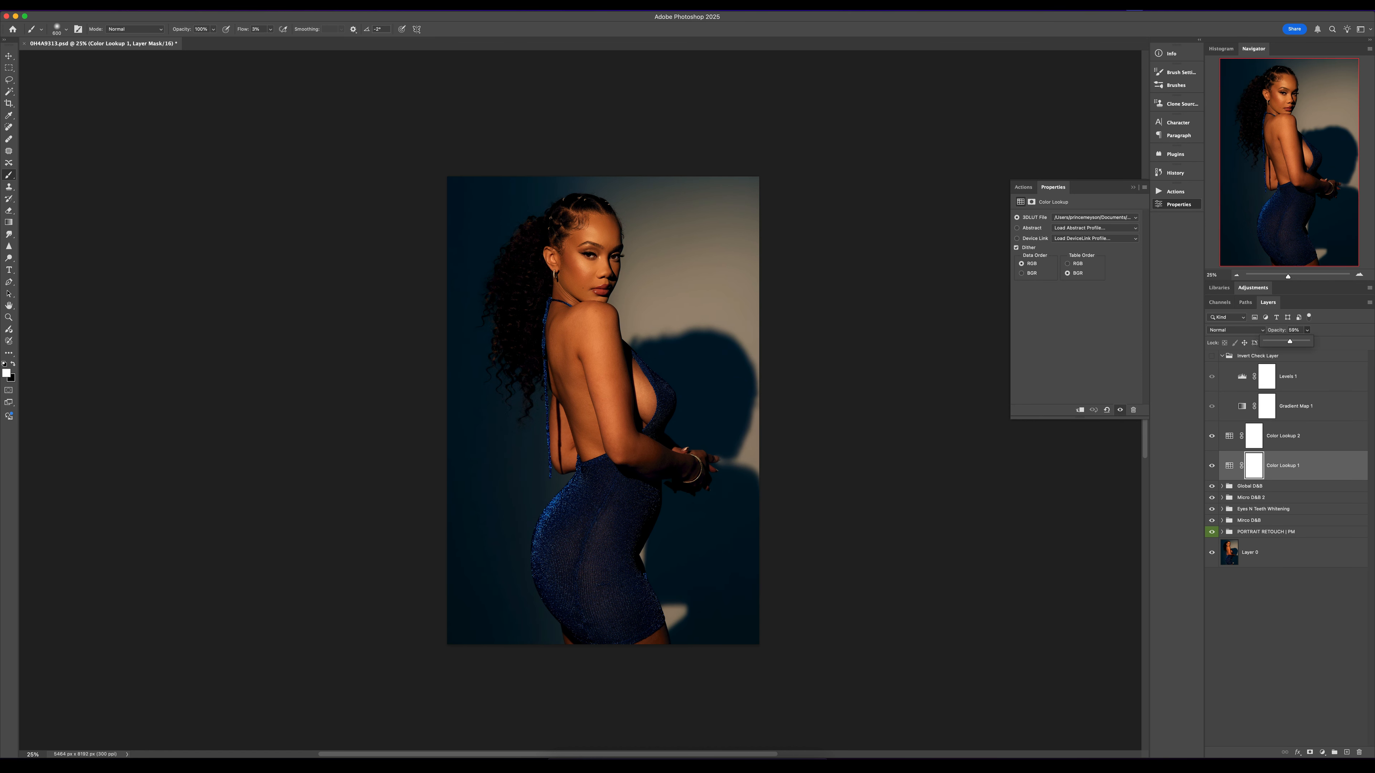
left_click(1300, 436)
left_click(1307, 330)
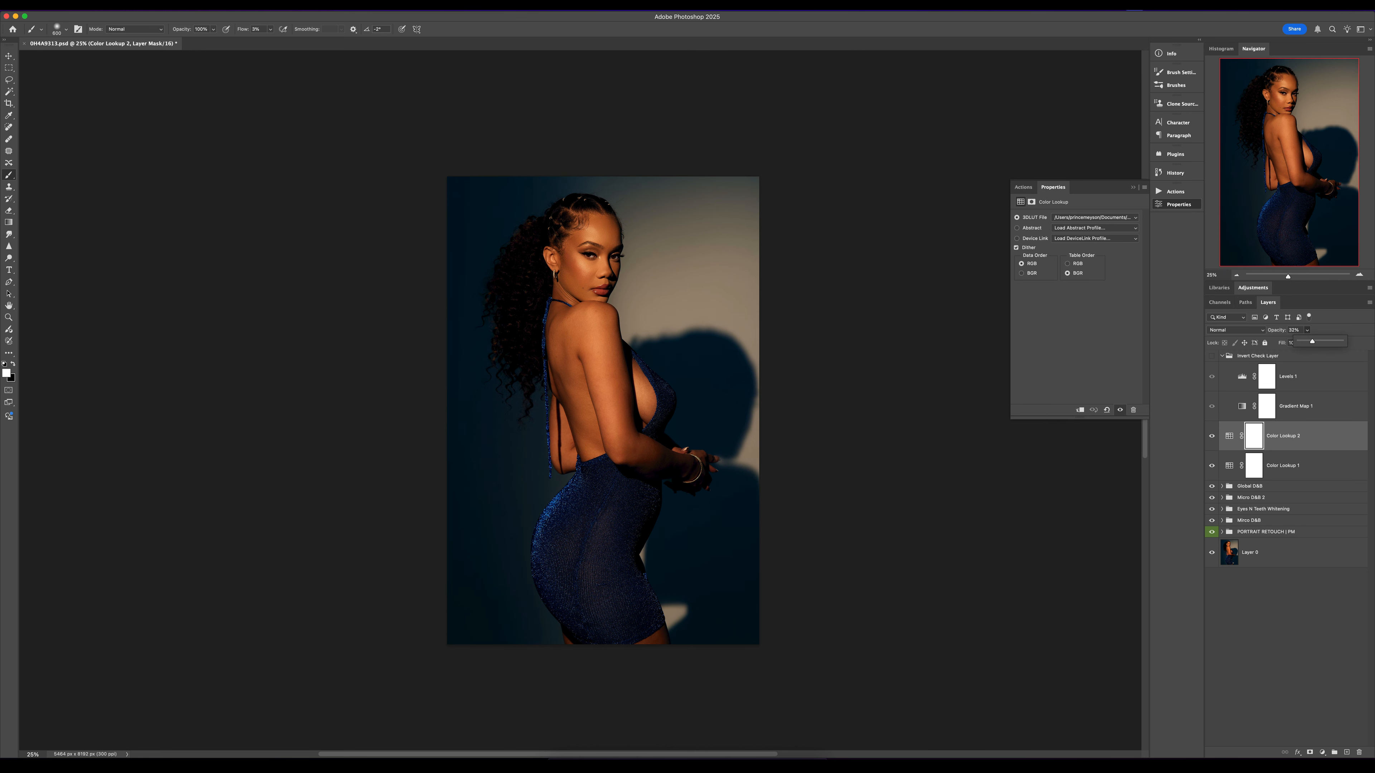
key("Return")
Step: Compare the retouched and graded portrait with the original Layer 0 at 50% zoom, and review the whole image
key("super+plus")
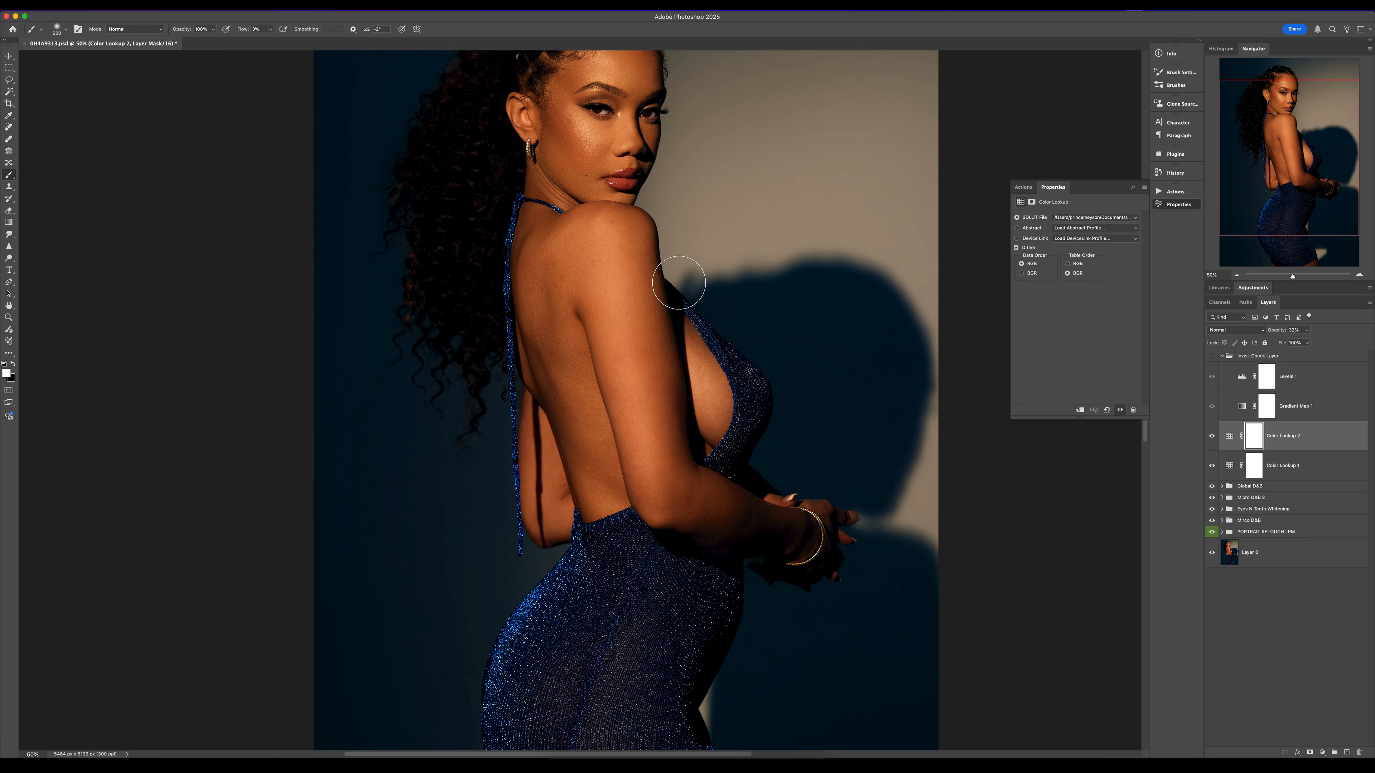
left_click_drag(680, 284, 674, 392)
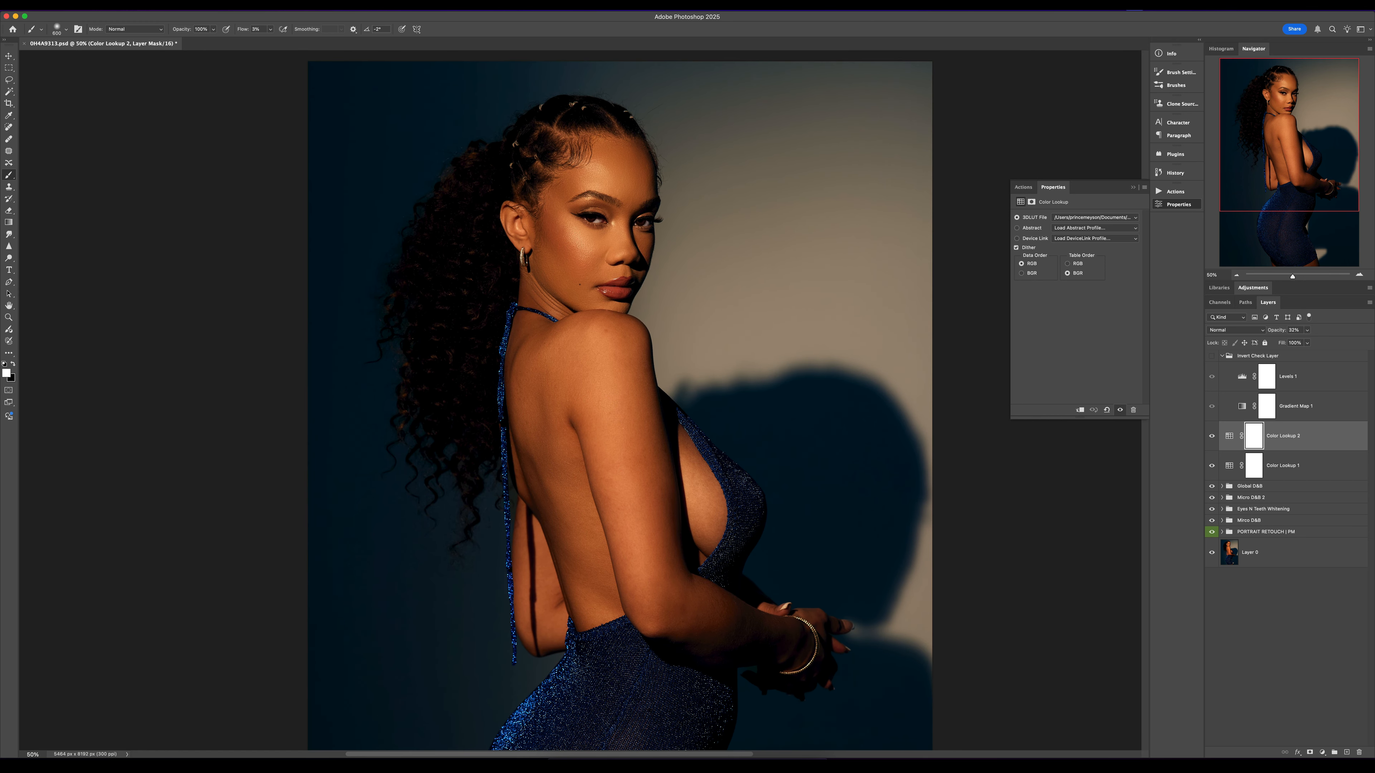
left_click(1211, 552, "alt")
left_click(1211, 553, "alt")
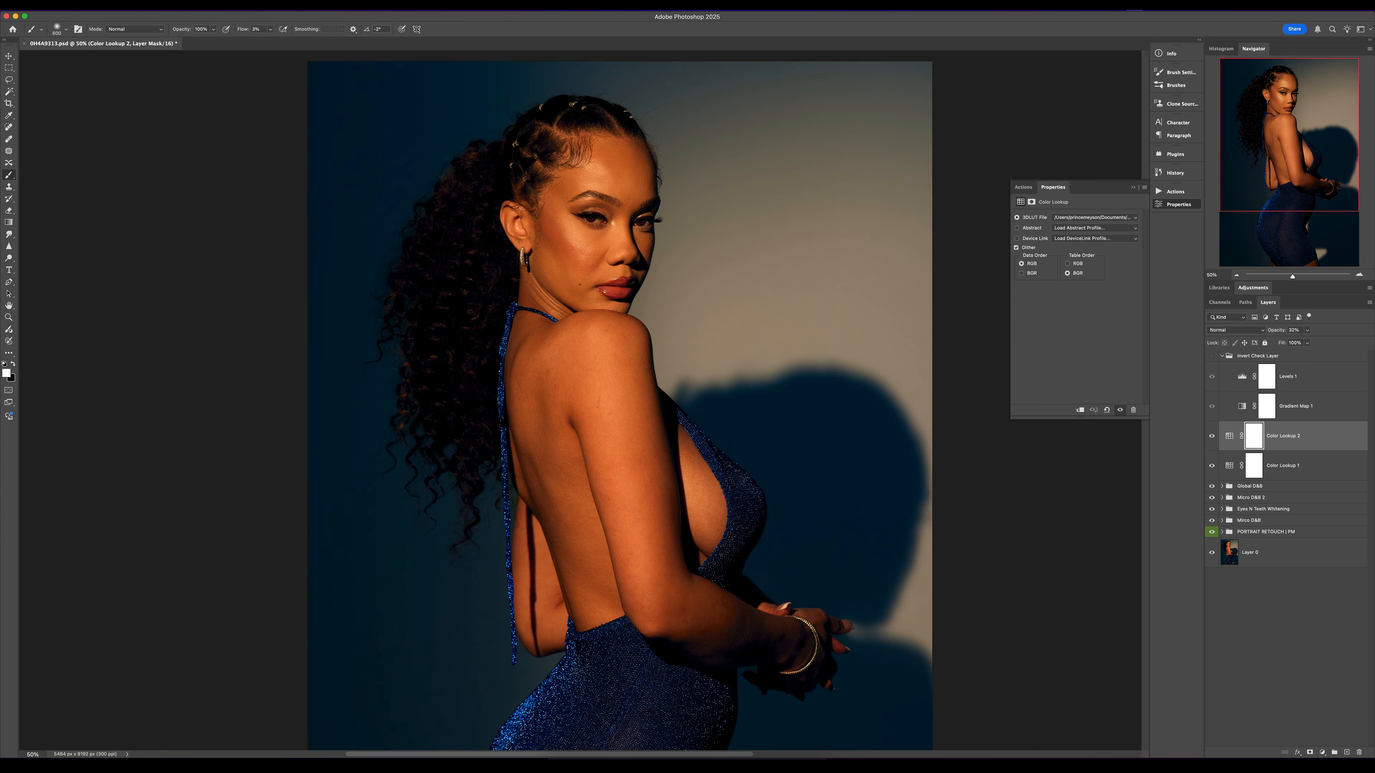
left_click(1212, 552, "alt")
left_click(1212, 553, "alt")
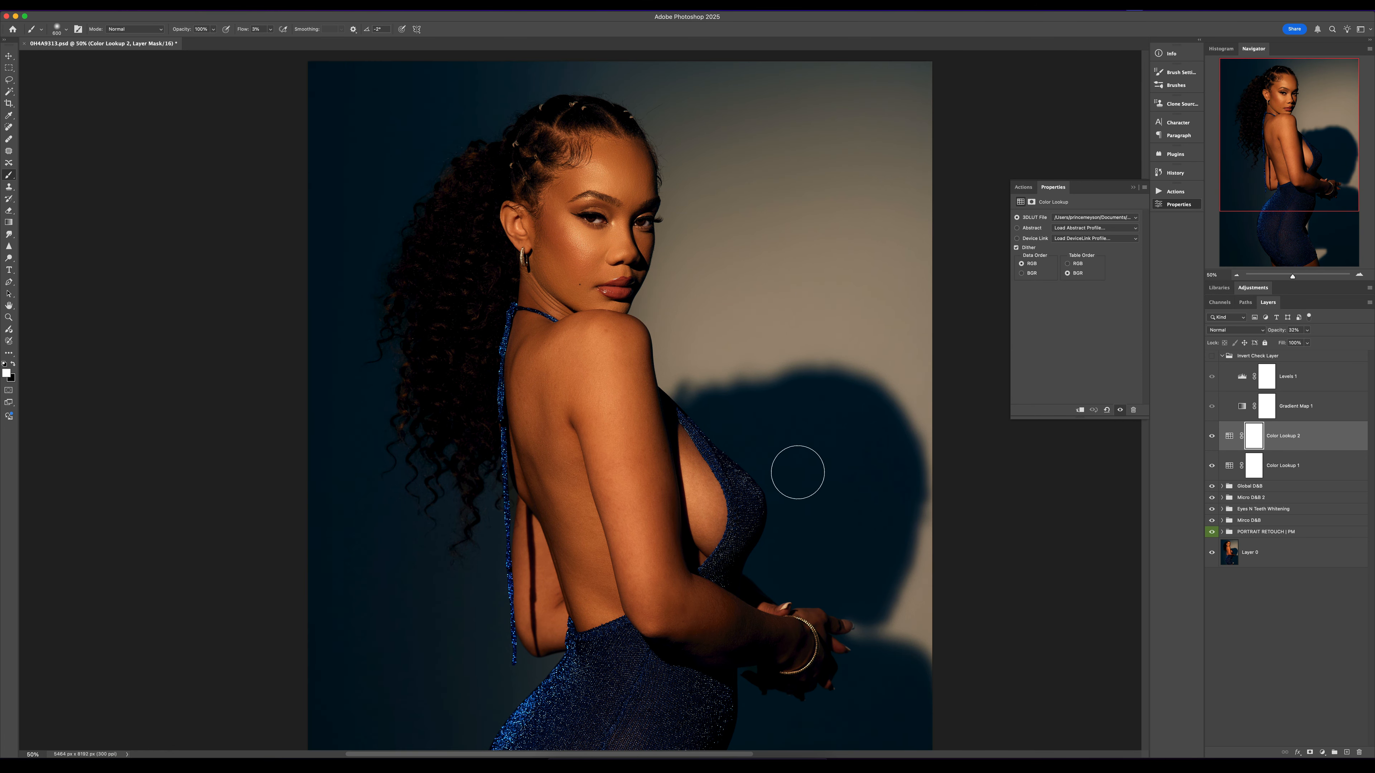
key("z")
left_click(781, 470, "alt")
left_click(782, 470, "alt")
key("b")
scroll(693, 433, "down", 3)
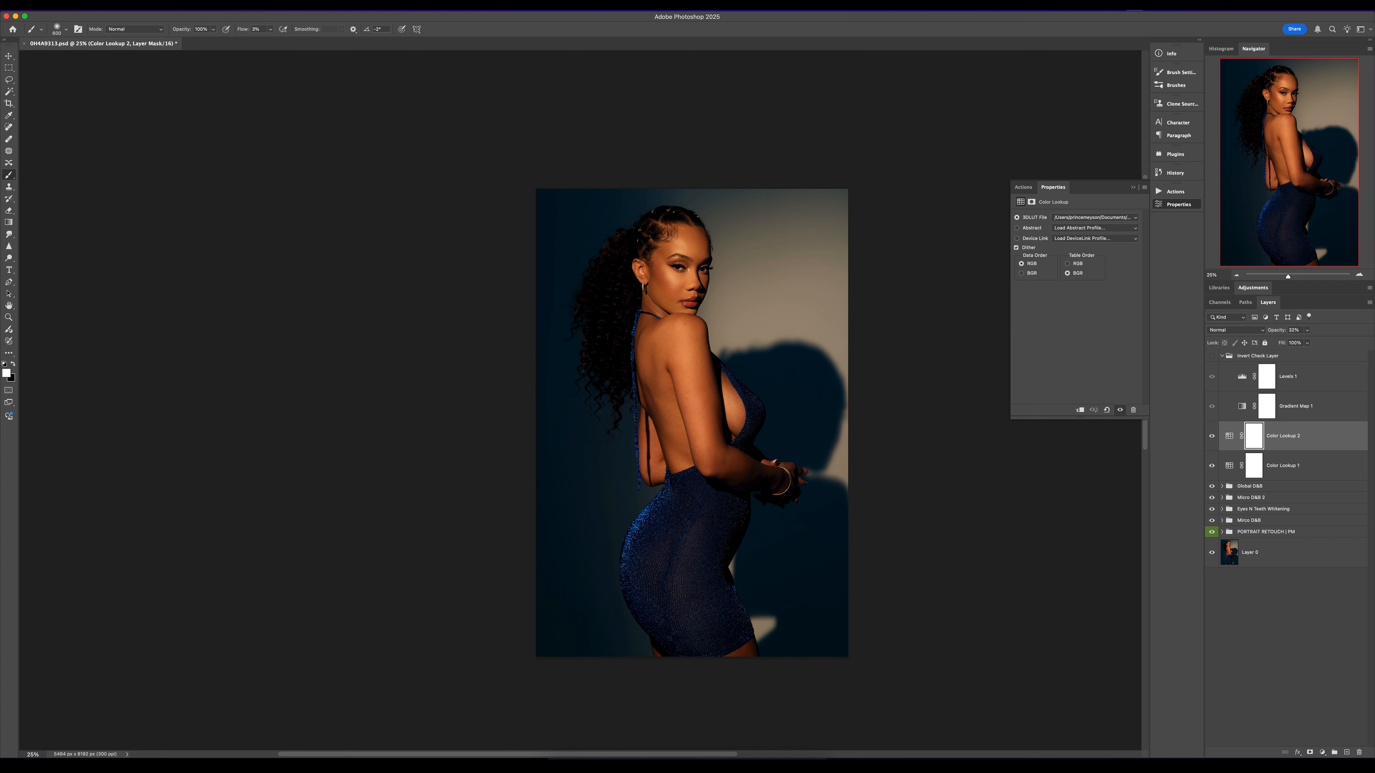
Step: Try to merge both Color Lookup layers and all retouching groups into one layer, and undo the merge
left_click(1265, 532)
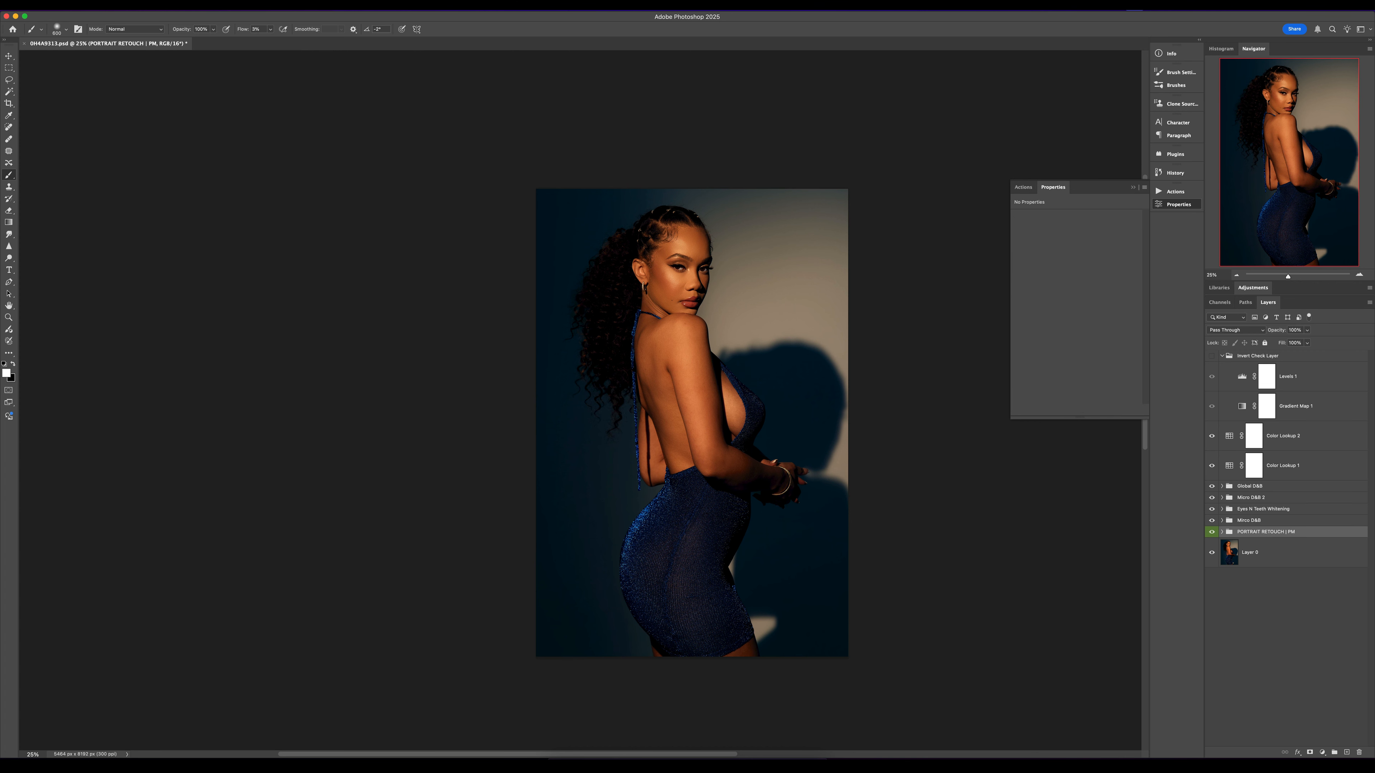
left_click(1290, 436, "shift")
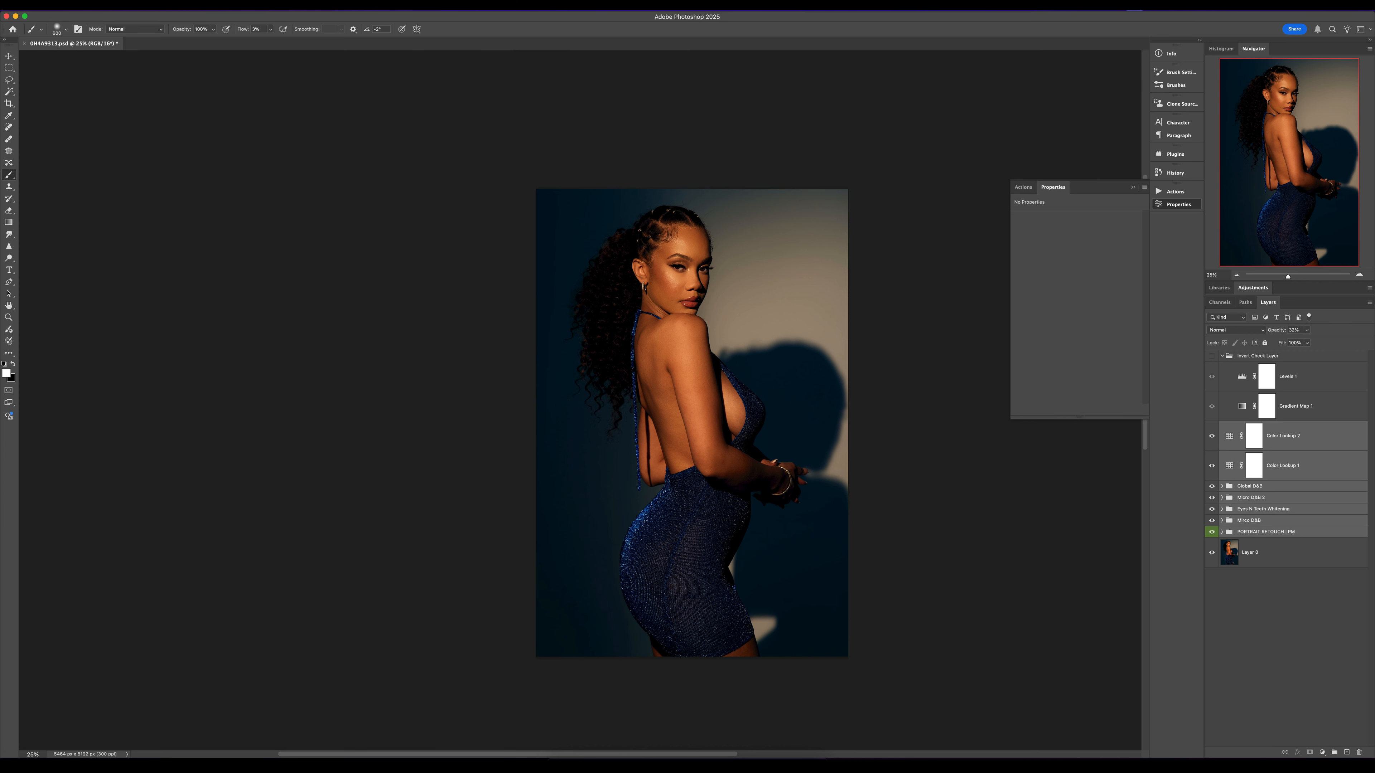
key("super+e")
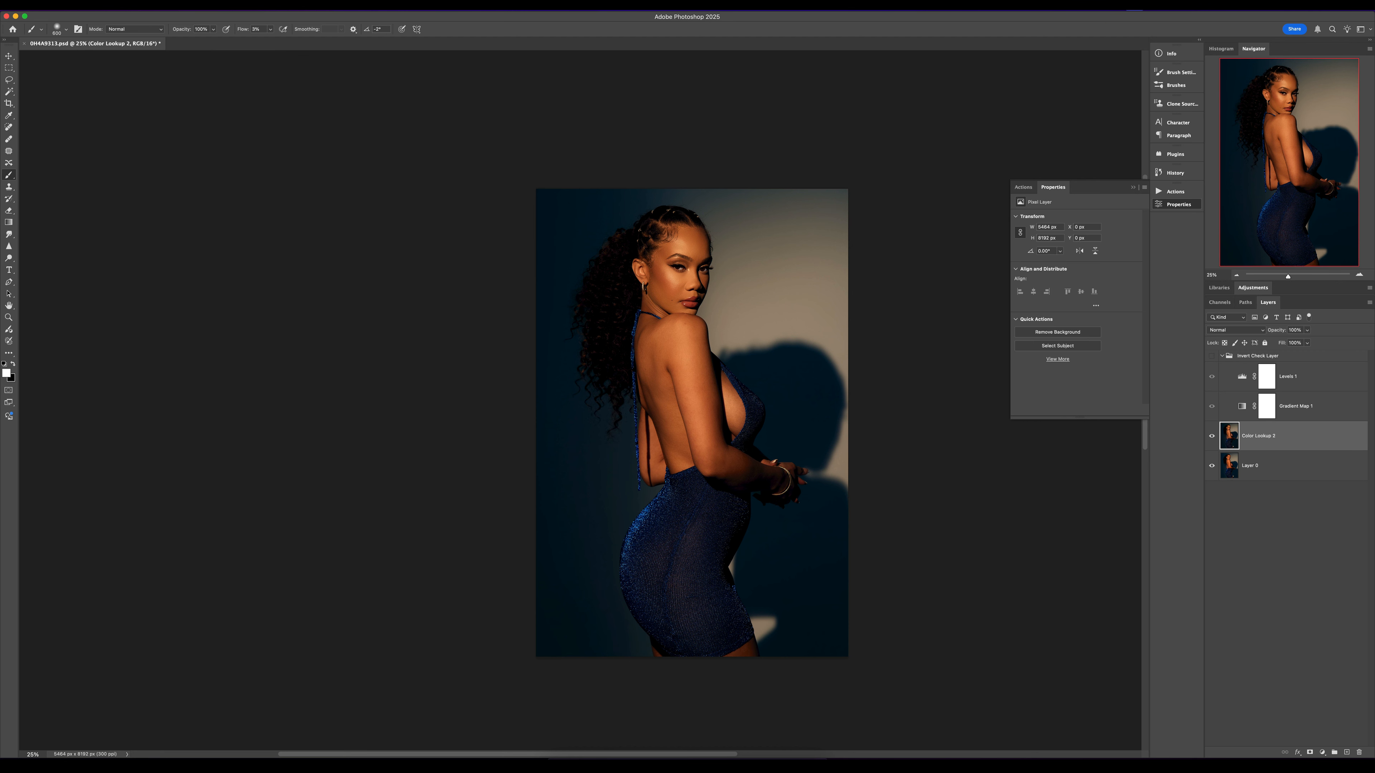
key("super+z")
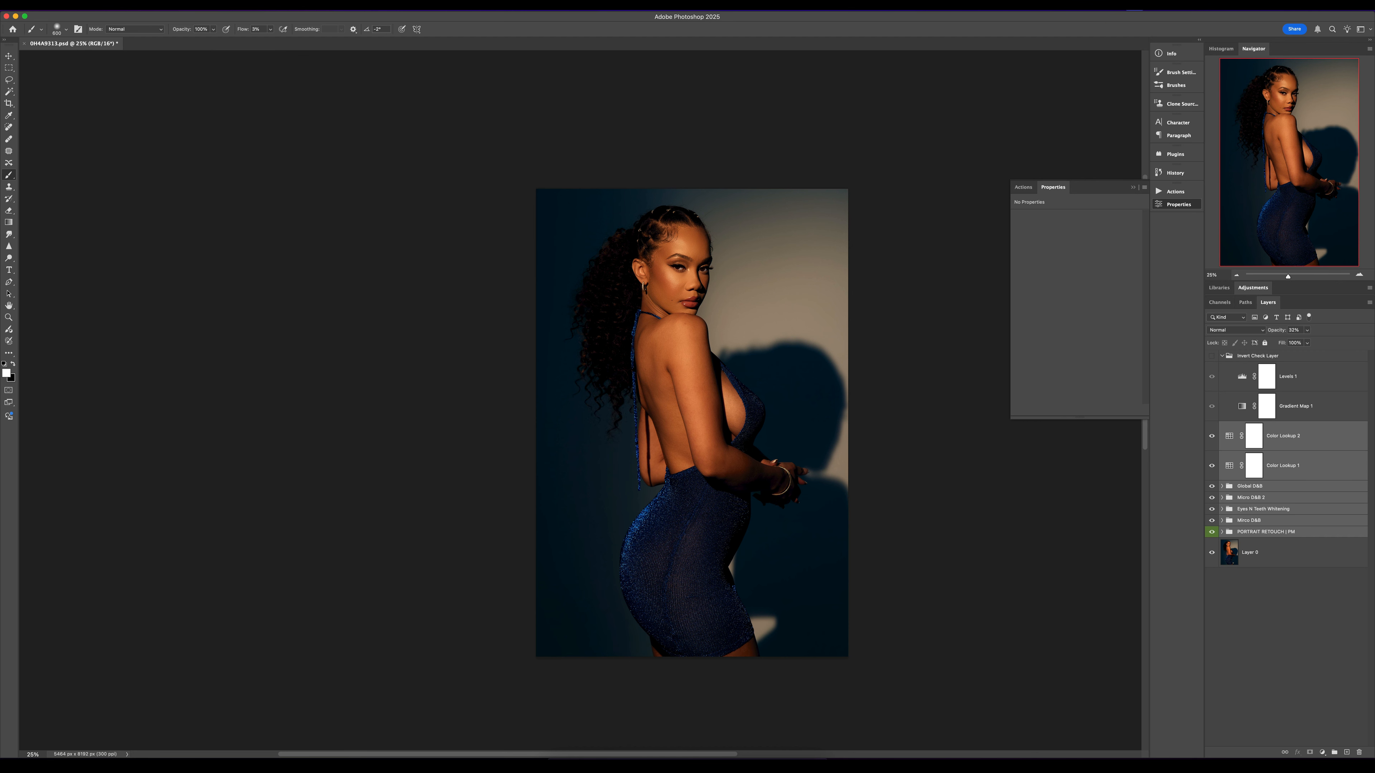
Step: Merge the retouching groups from PORTRAIT RETOUCH | PM up to Global D&B into one layer, keeping the Color Lookup layers separate
left_click(1315, 466)
left_click(1315, 531)
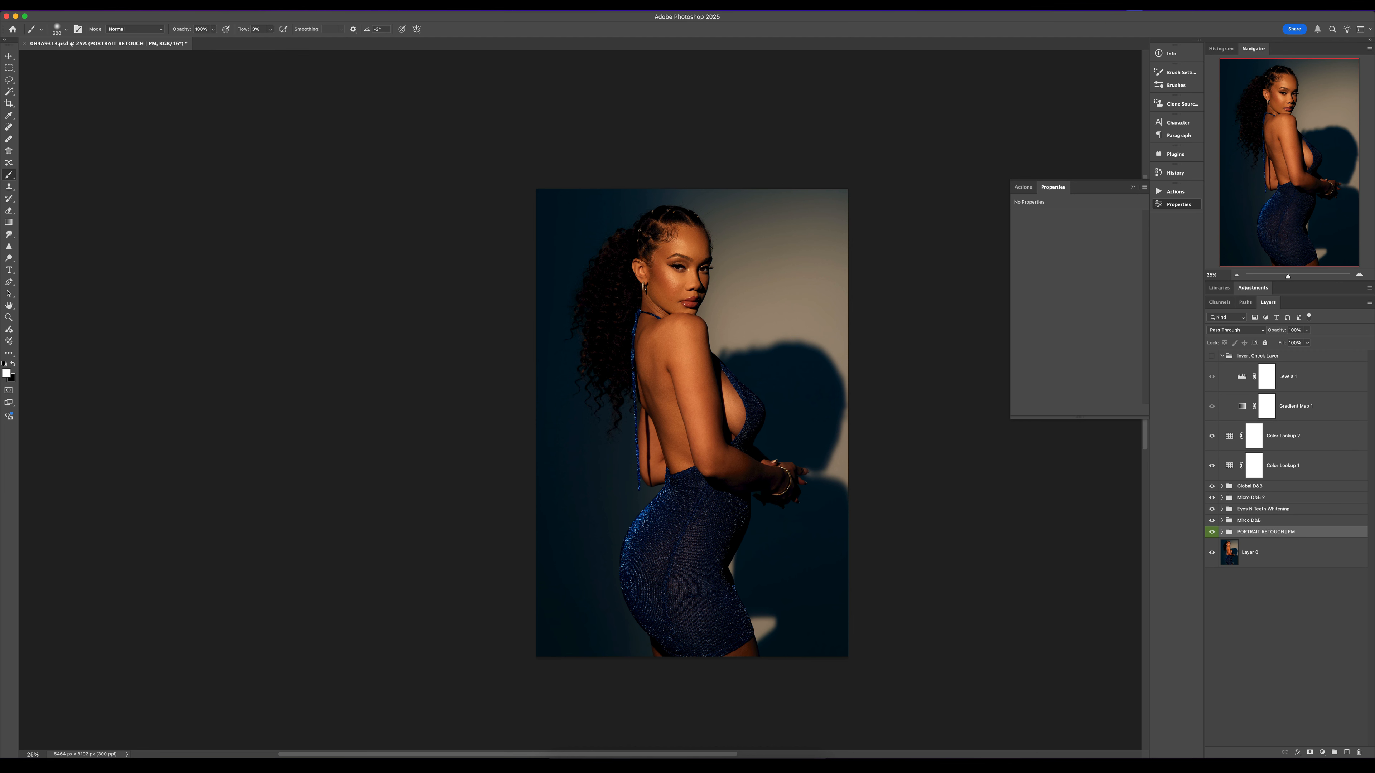
left_click(1315, 486, "shift")
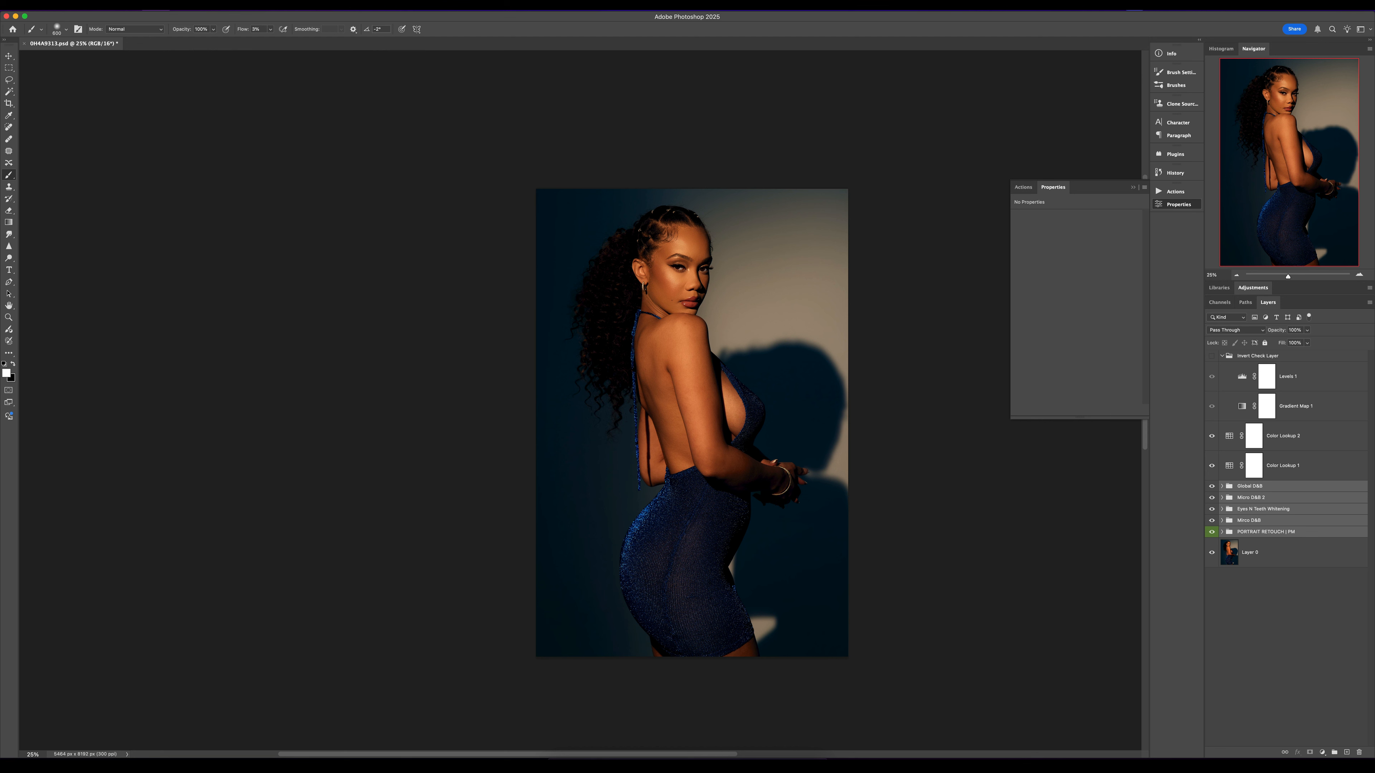
key("super+e")
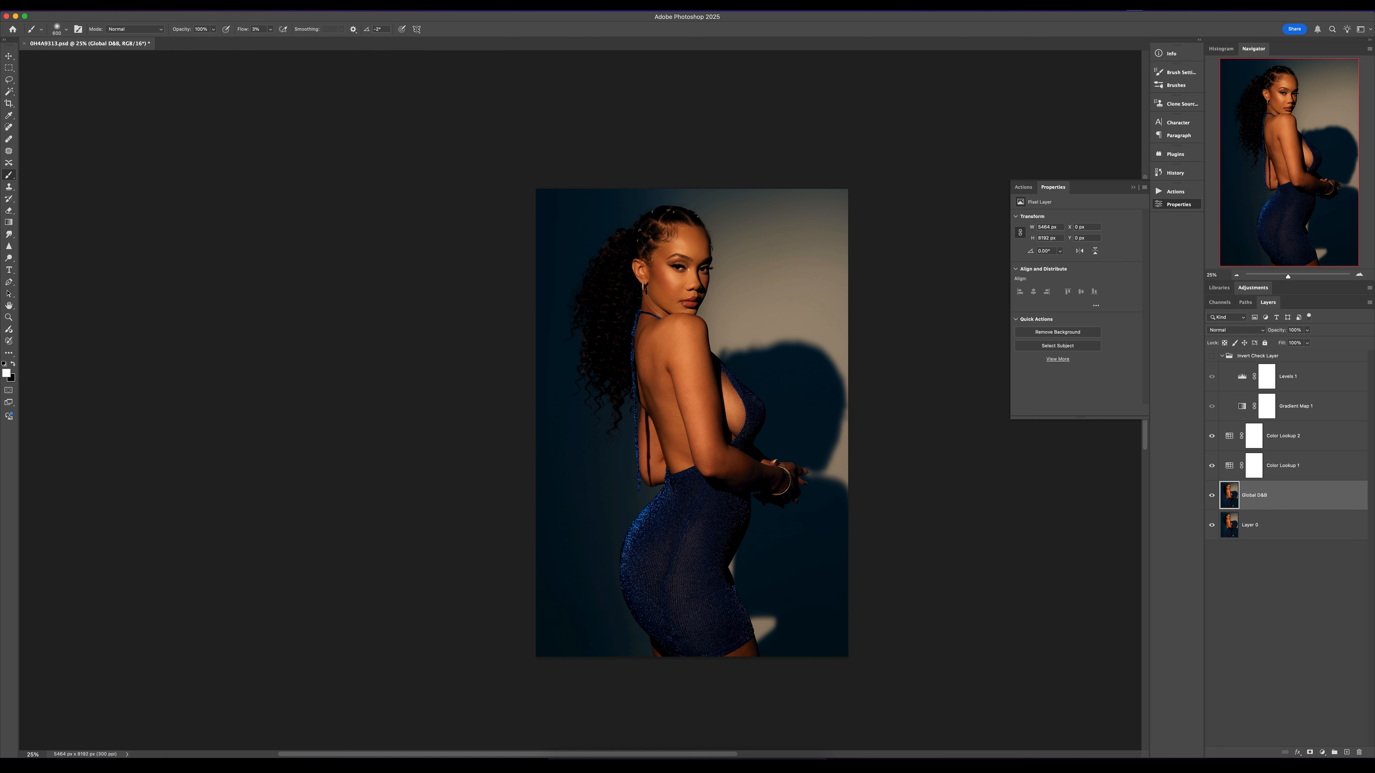
Step: Delete the Invert Check Layer group and stamp all visible layers onto a new top layer
left_click(1299, 356)
key("Delete")
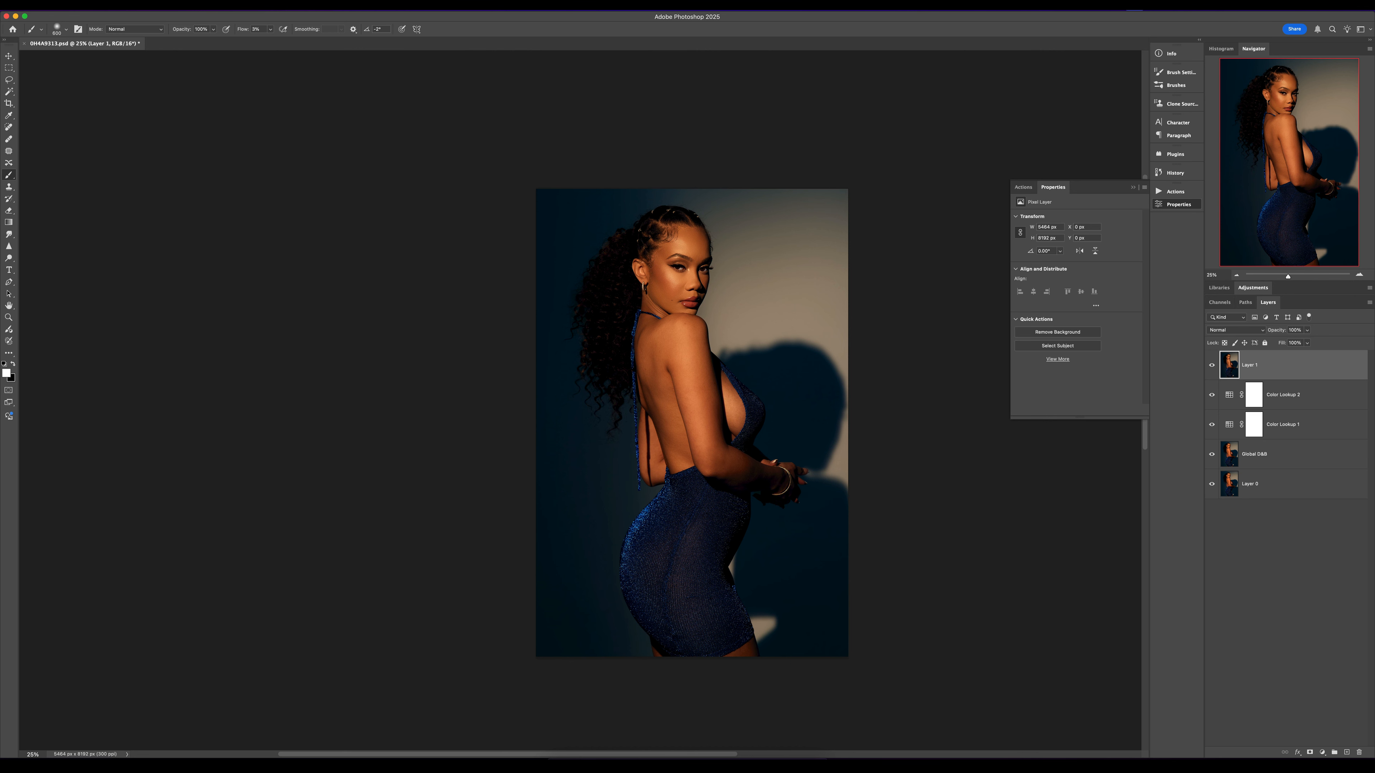
Step: Extend the canvas with the Crop tool, adding empty space above the photo and along its left side
left_click(8, 103)
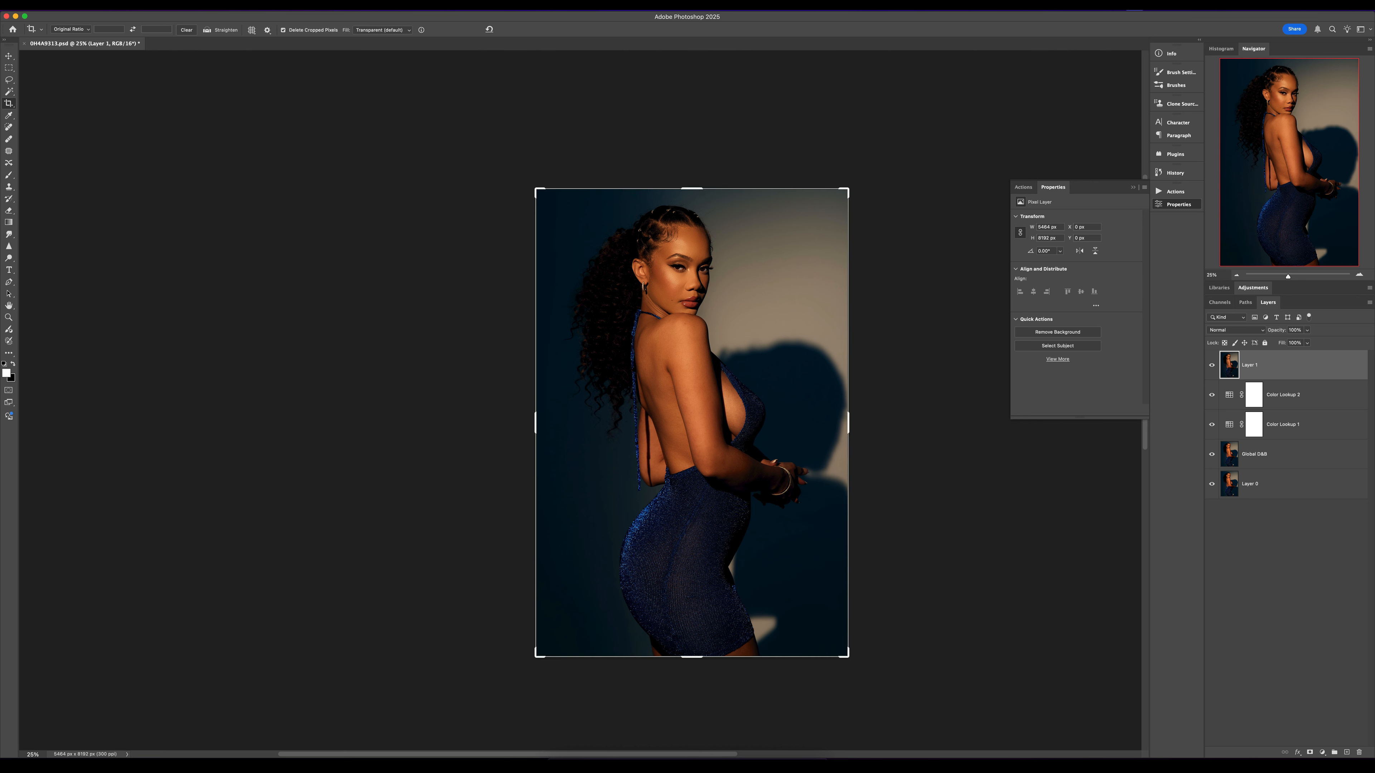
left_click_drag(536, 189, 521, 168)
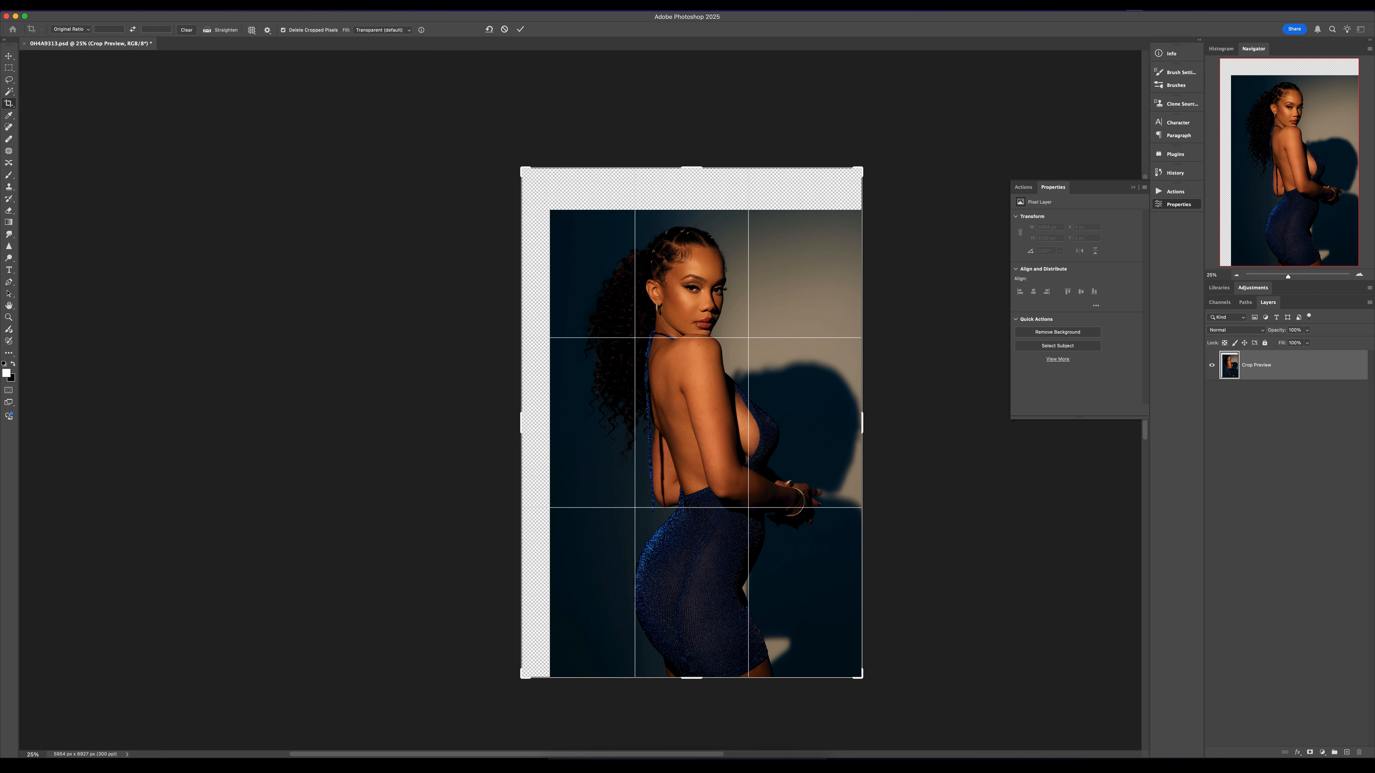
key("Return")
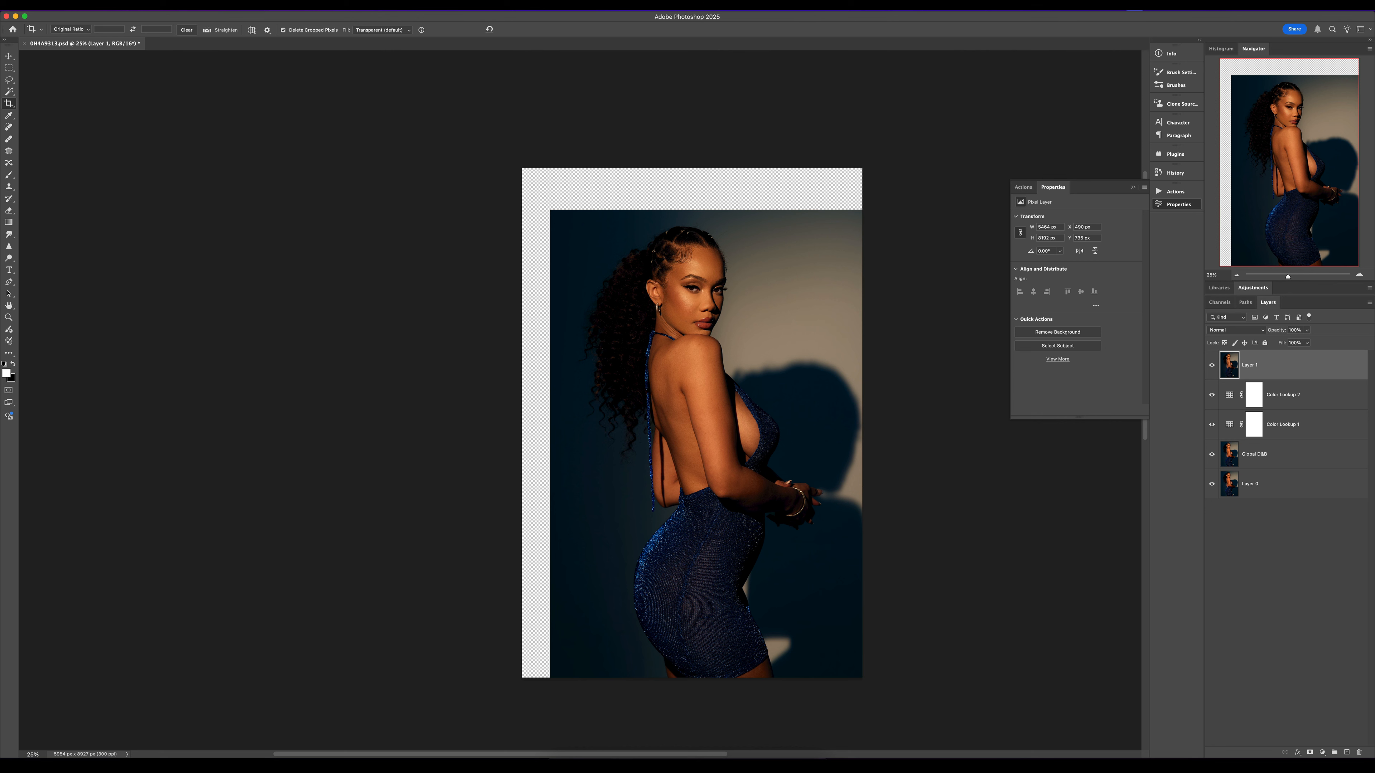
Step: Select the empty strip along the photo's left side with a slight overlap and fill it using Content-Aware at 100% opacity
left_click(9, 68)
left_click_drag(522, 189, 558, 676)
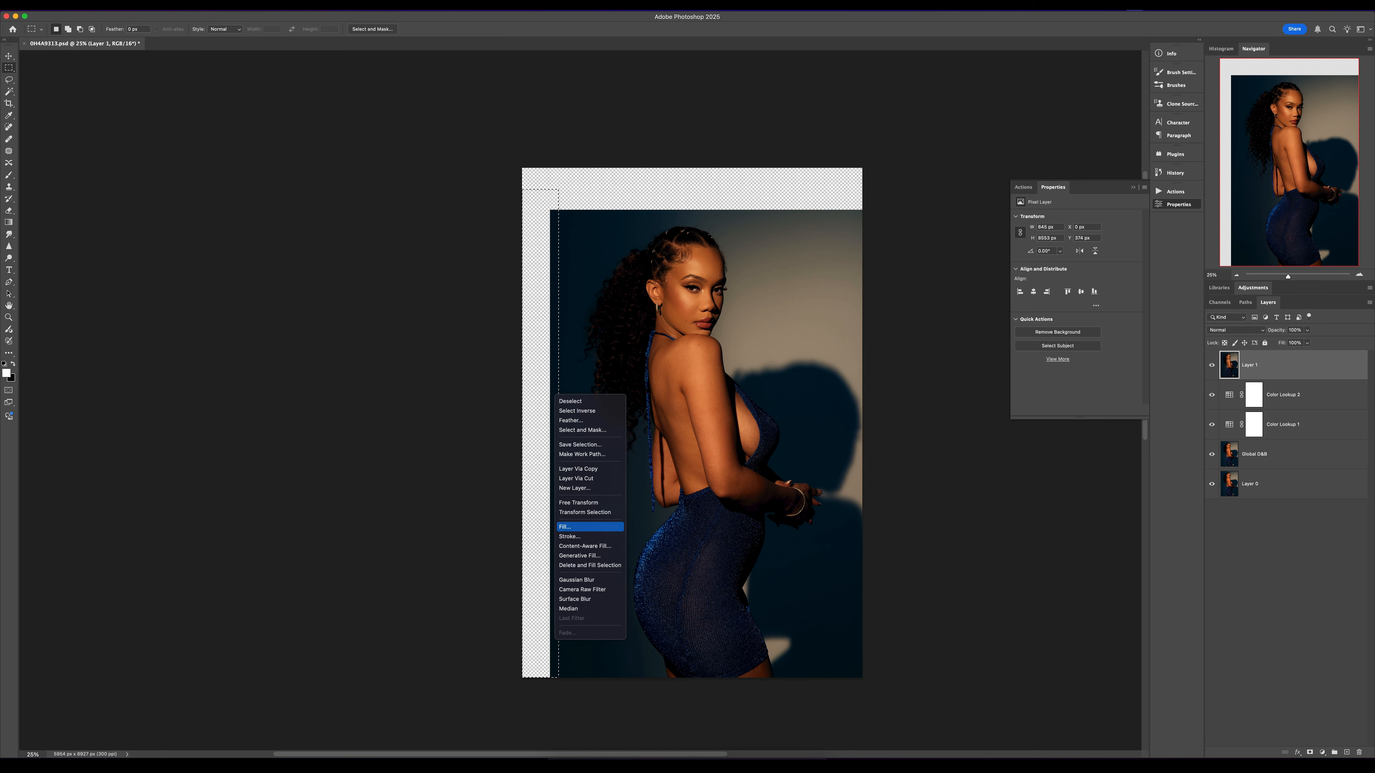
left_click(565, 526)
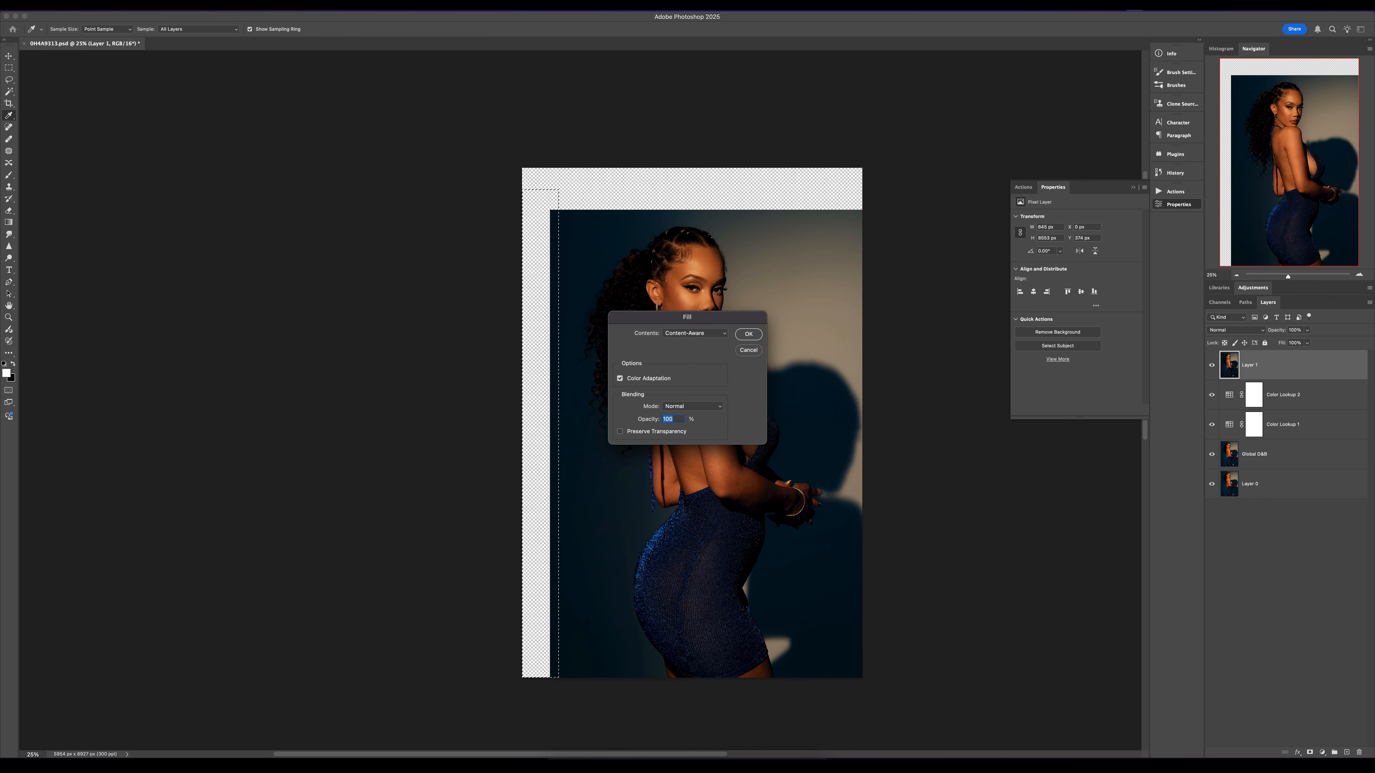
key("Return")
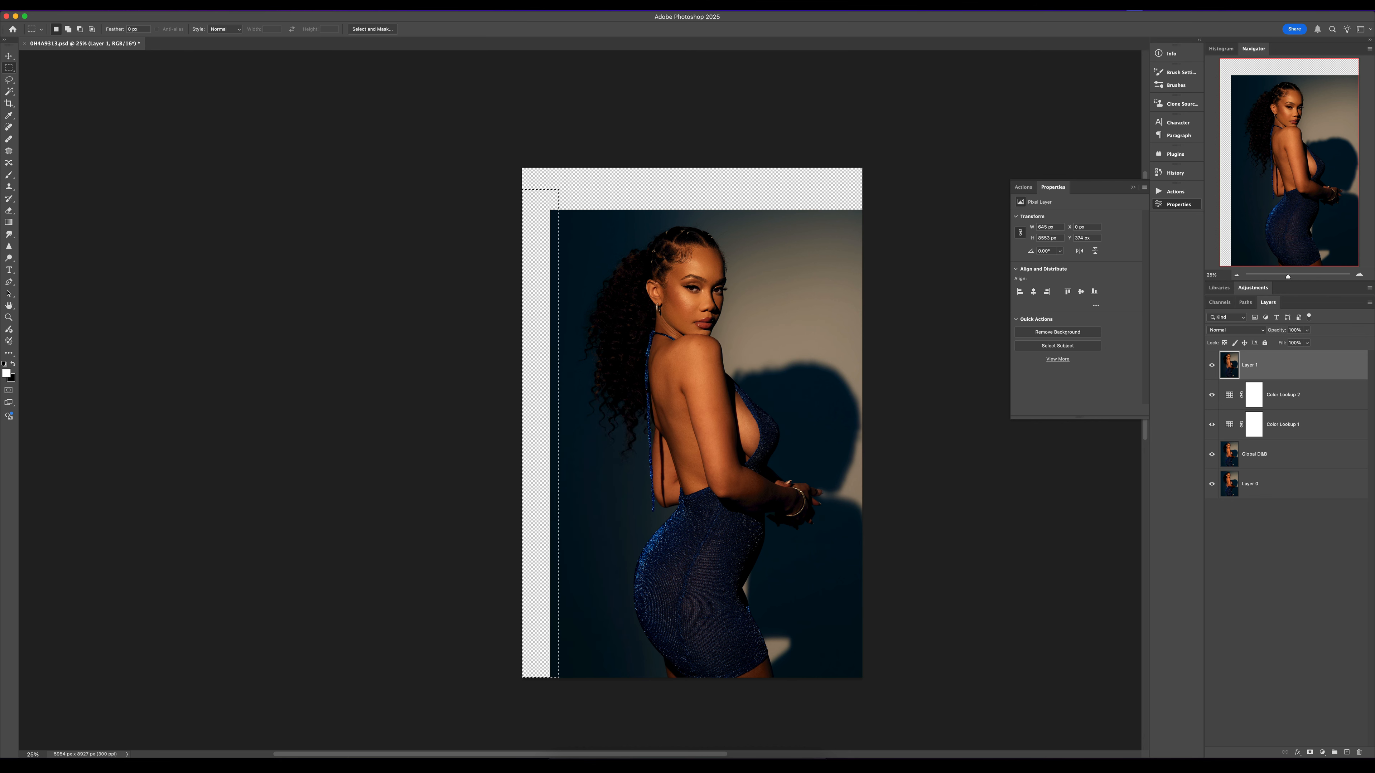